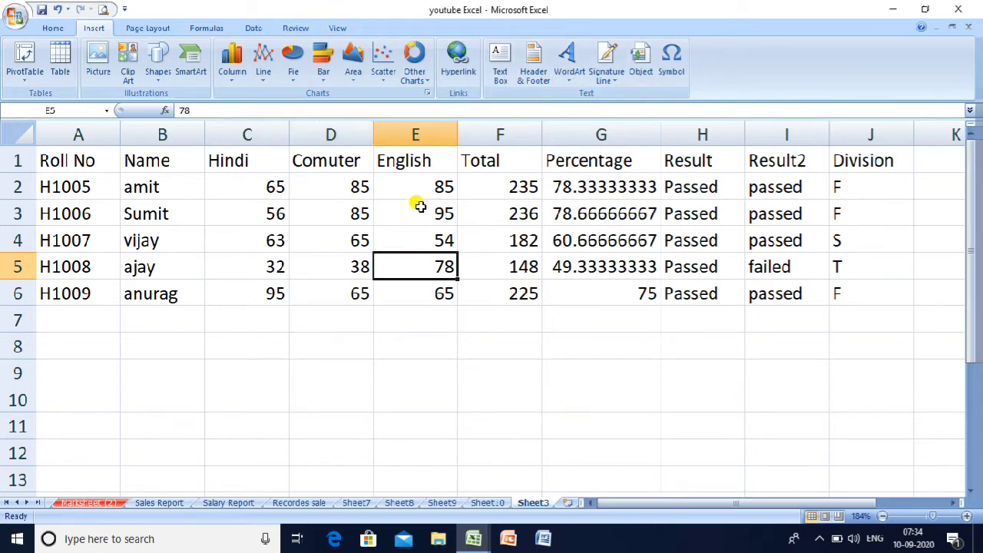
# - Convert the marks range A1:J6 into a banded table with headers (Table7)
pyautogui.click(148, 28)
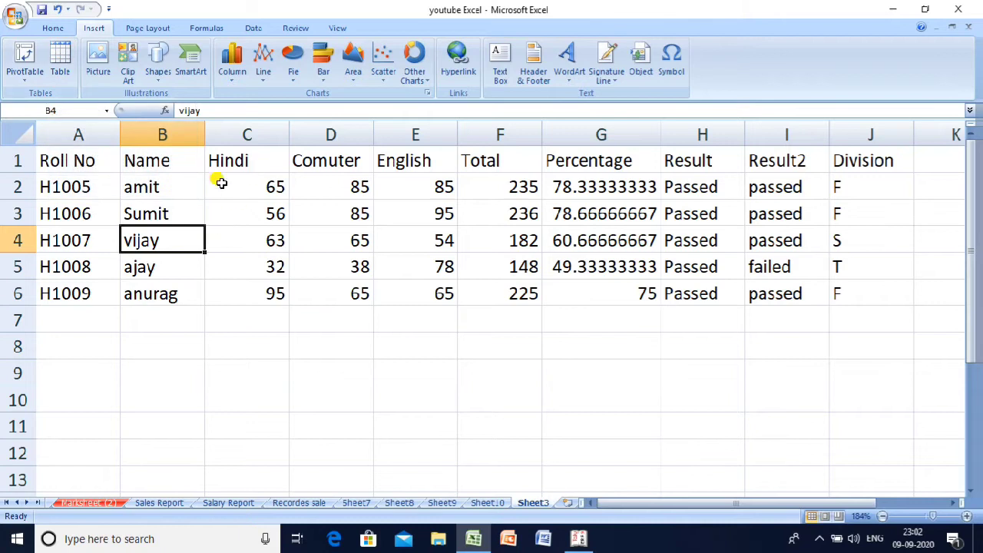
pyautogui.click(291, 189)
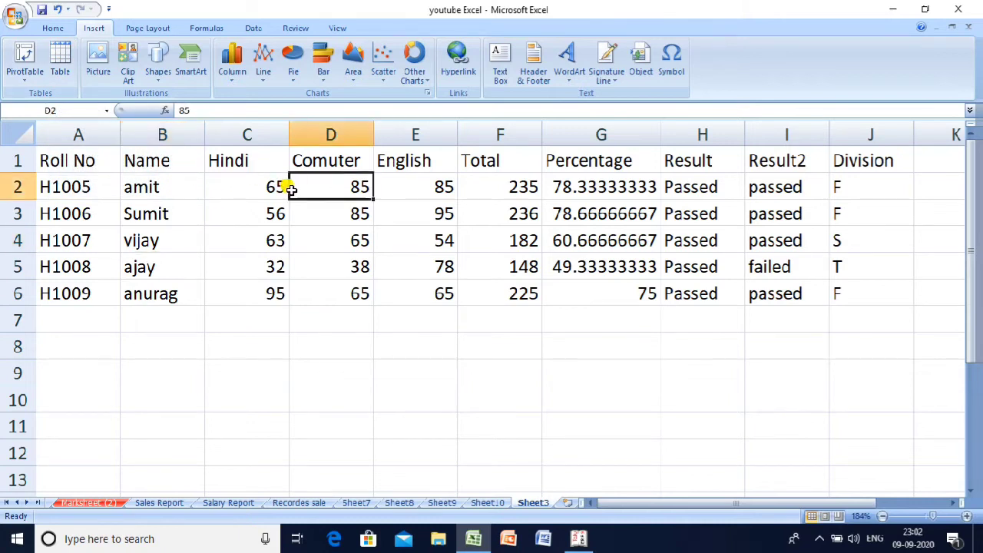
pyautogui.hotkey('ctrl', 't')
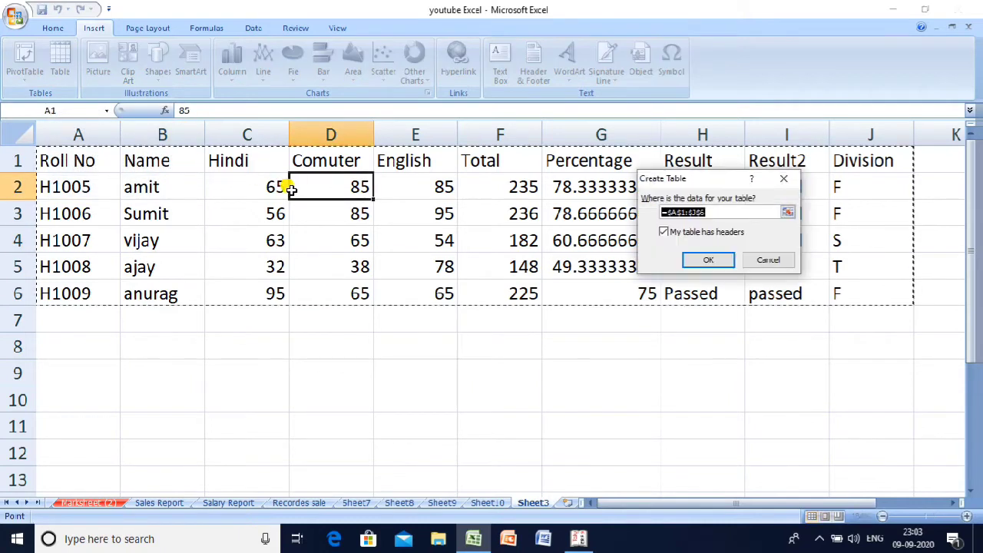
pyautogui.press('Escape')
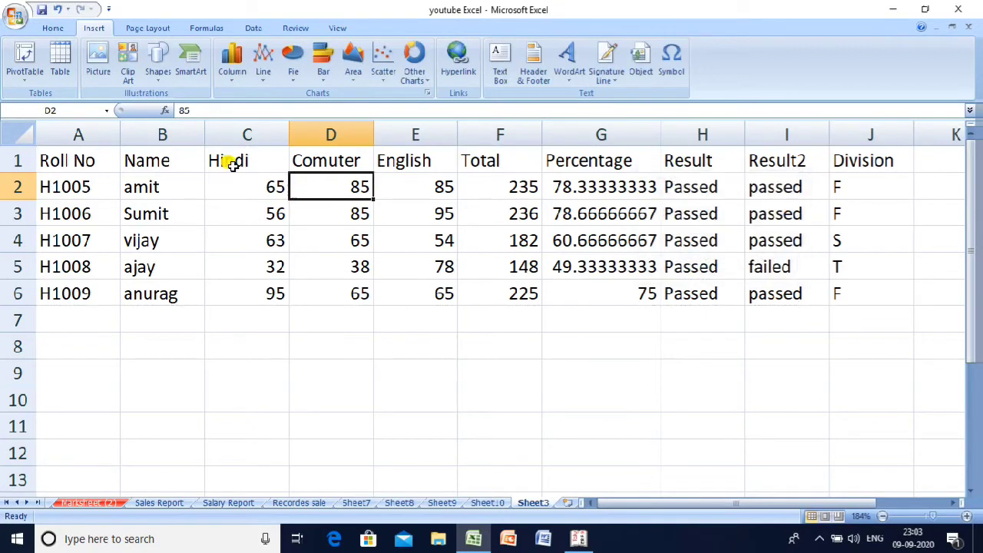
pyautogui.click(60, 55)
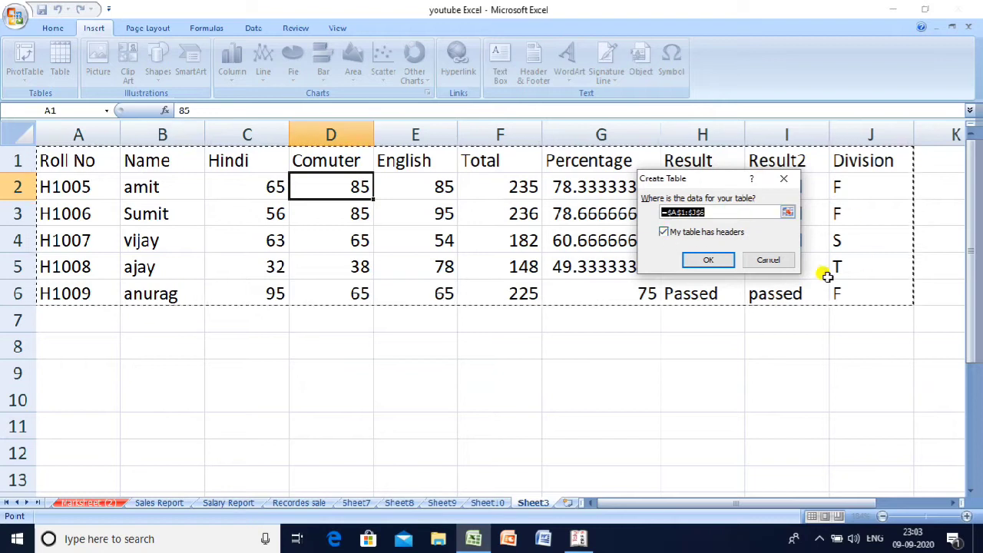
pyautogui.click(707, 262)
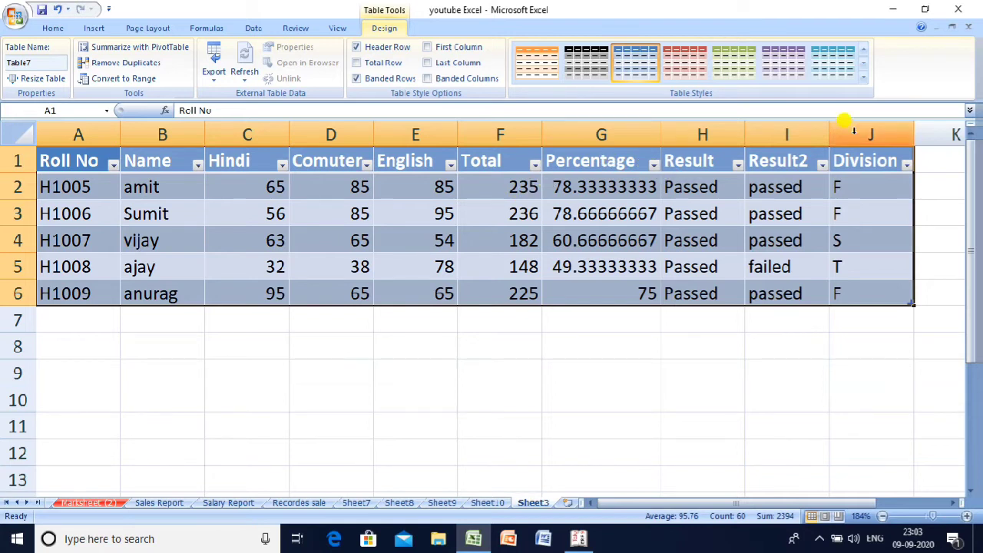
# - Filter the Division column to show only division F
pyautogui.click(906, 166)
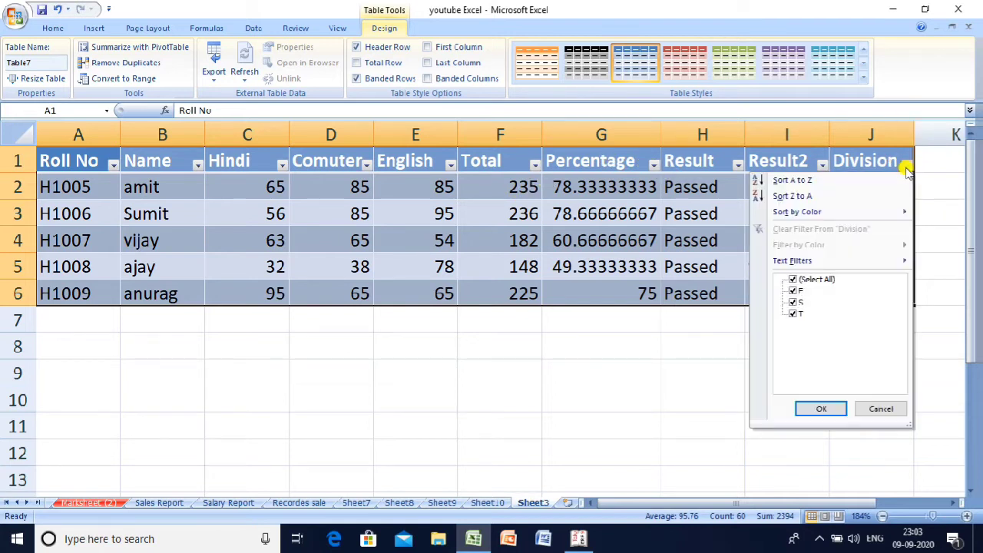
pyautogui.click(797, 281)
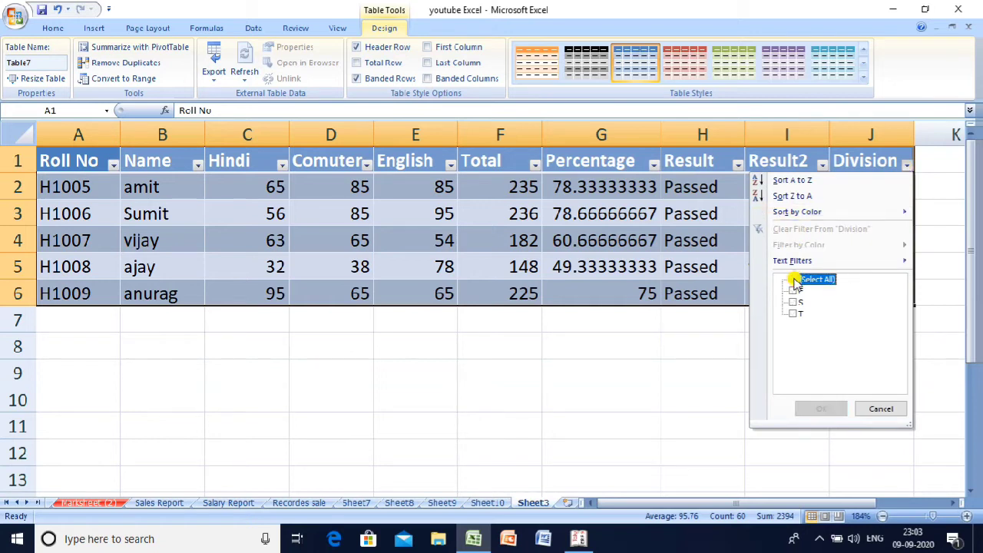
pyautogui.click(794, 292)
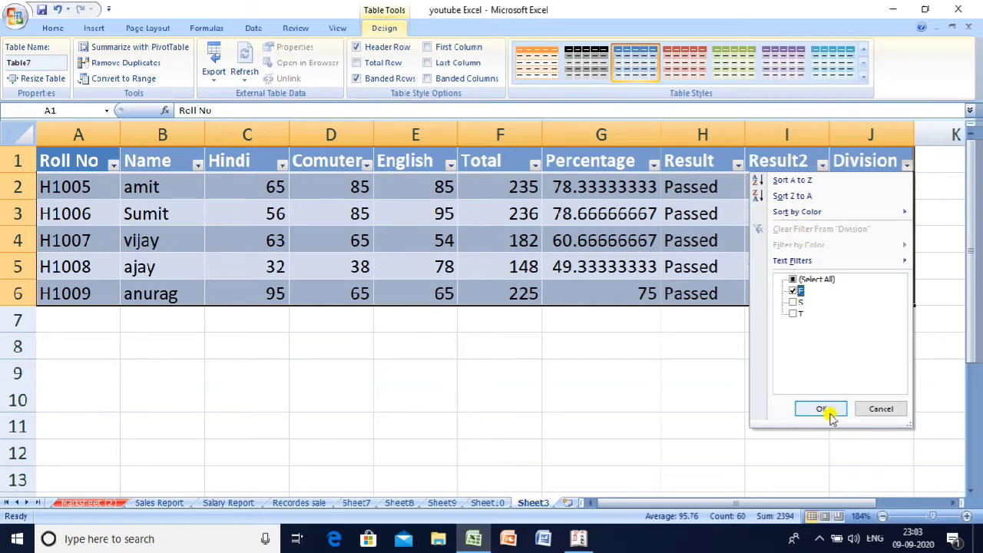
pyautogui.click(822, 410)
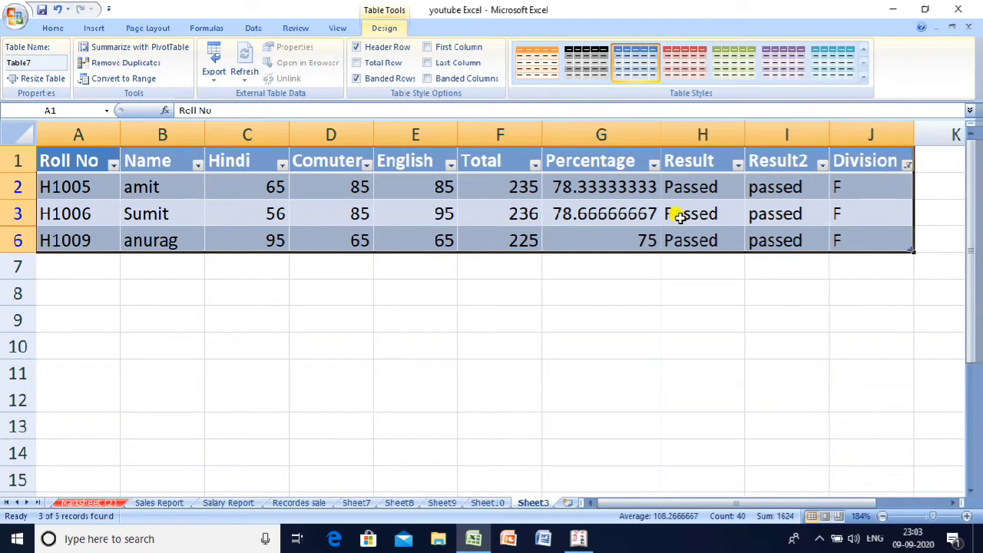
# - Clear the Division filter to show all five records and begin a PivotTable from Table7
pyautogui.click(906, 163)
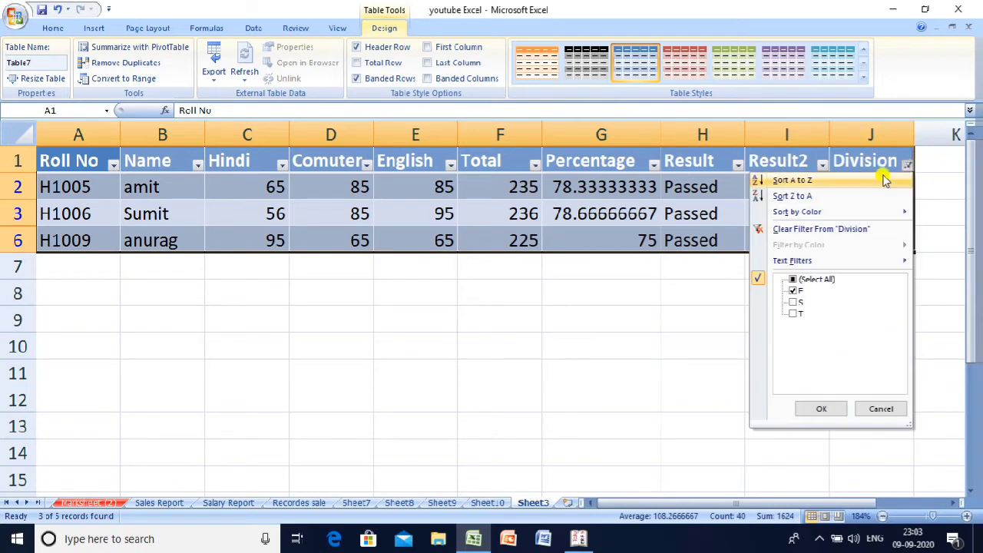
pyautogui.click(771, 228)
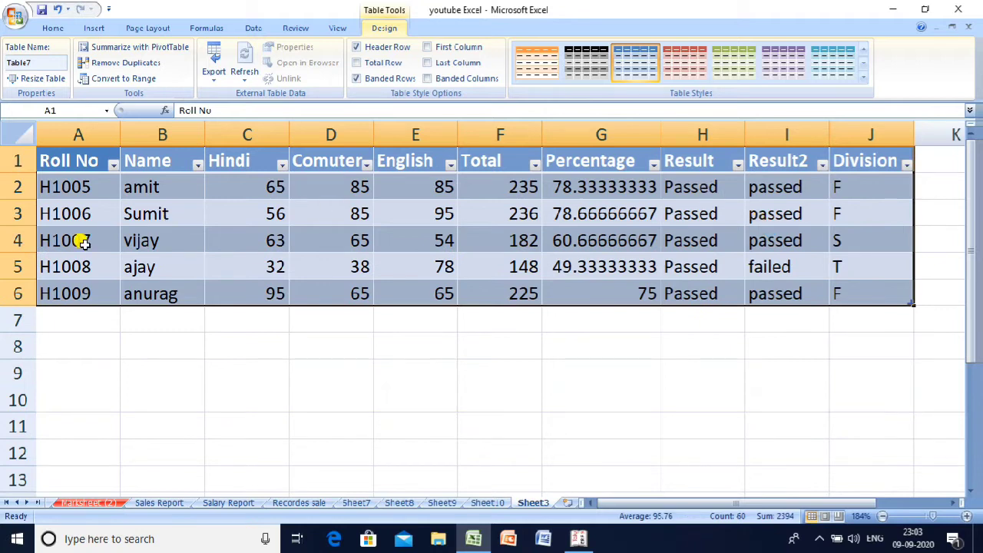
pyautogui.click(139, 49)
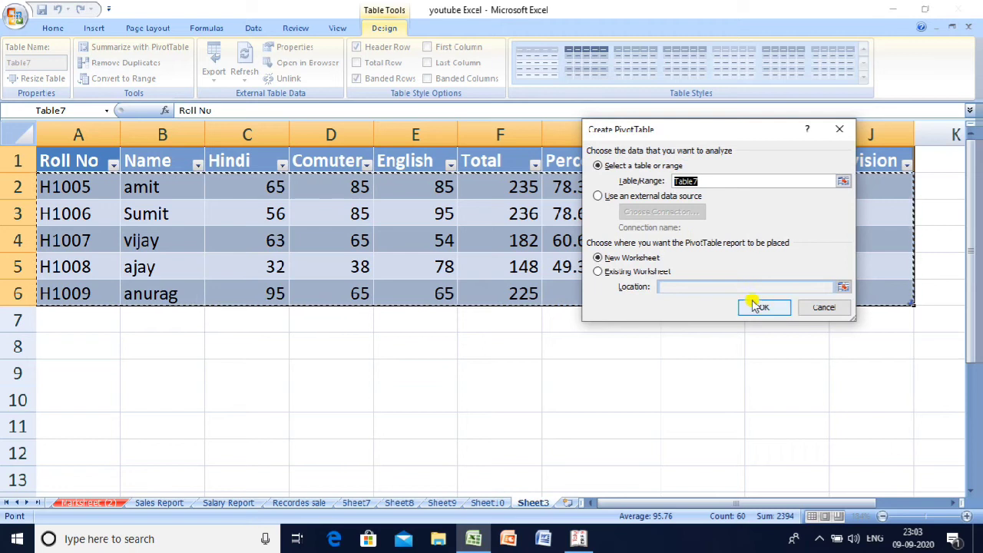
# - Build a pivot table on a new sheet summing Percentage by Name, with Roll No as report filter
pyautogui.click(761, 306)
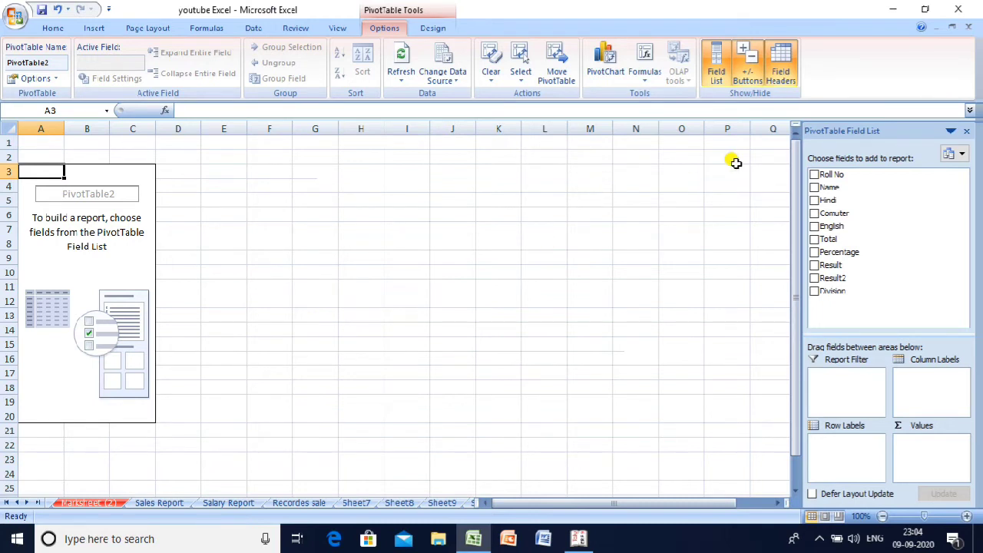
pyautogui.click(814, 188)
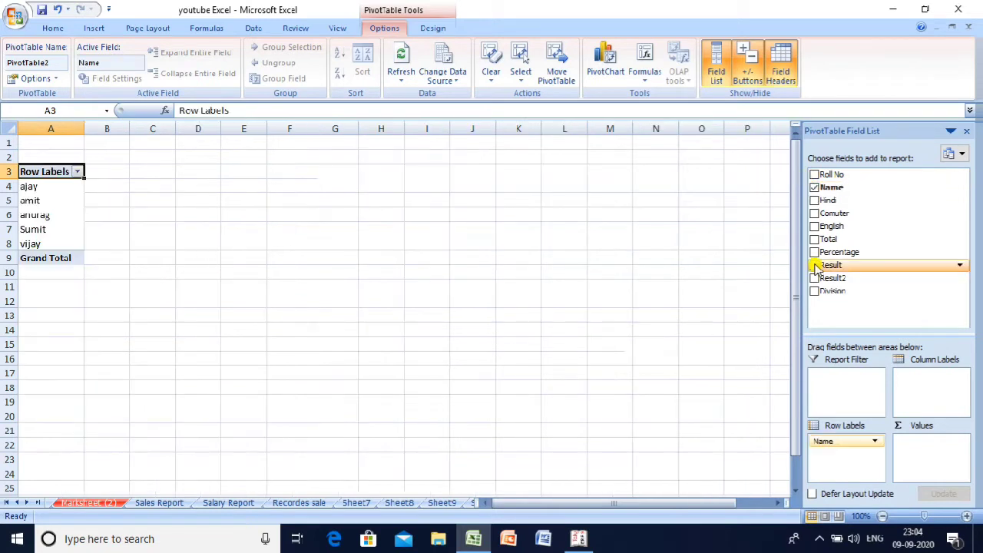
pyautogui.click(814, 253)
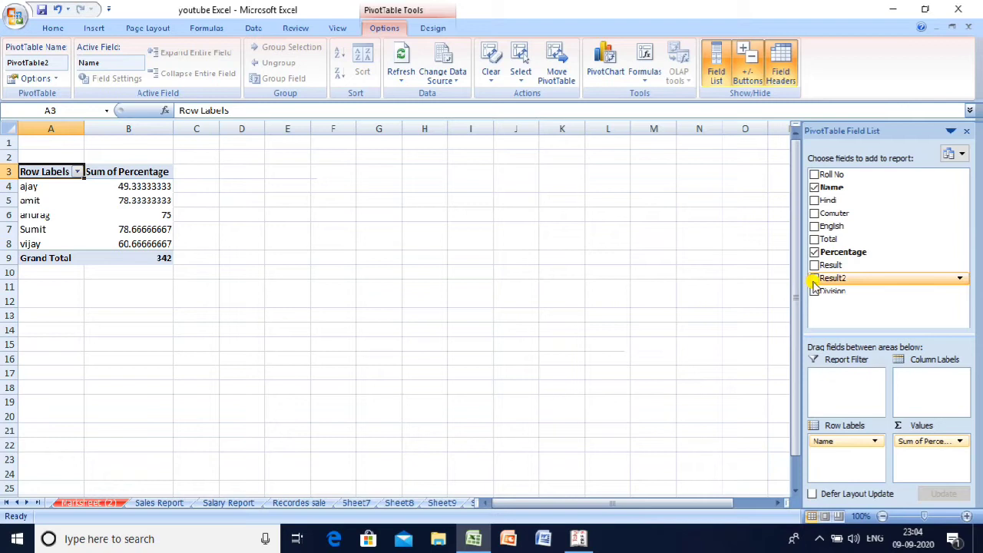
pyautogui.click(816, 175)
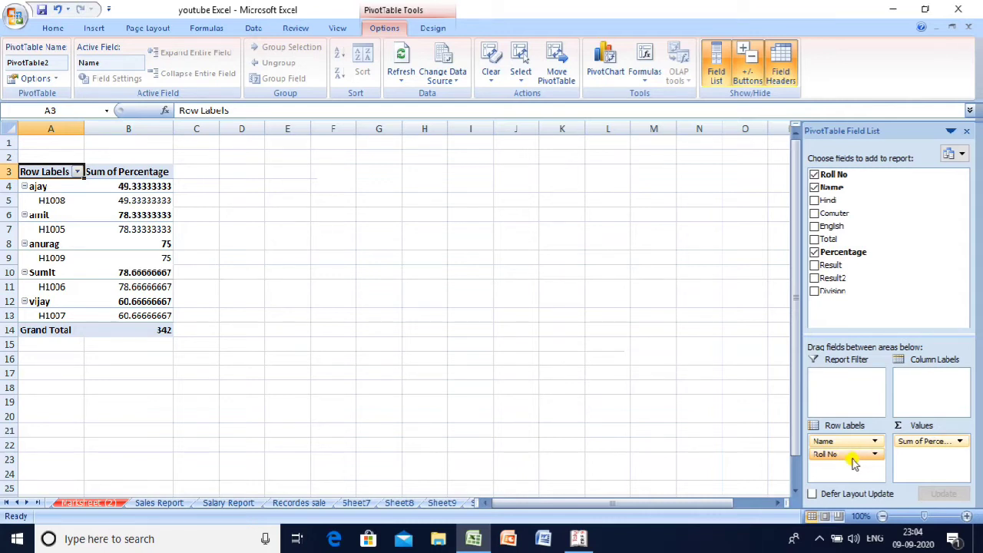
pyautogui.moveTo(851, 460); pyautogui.dragTo(844, 396)
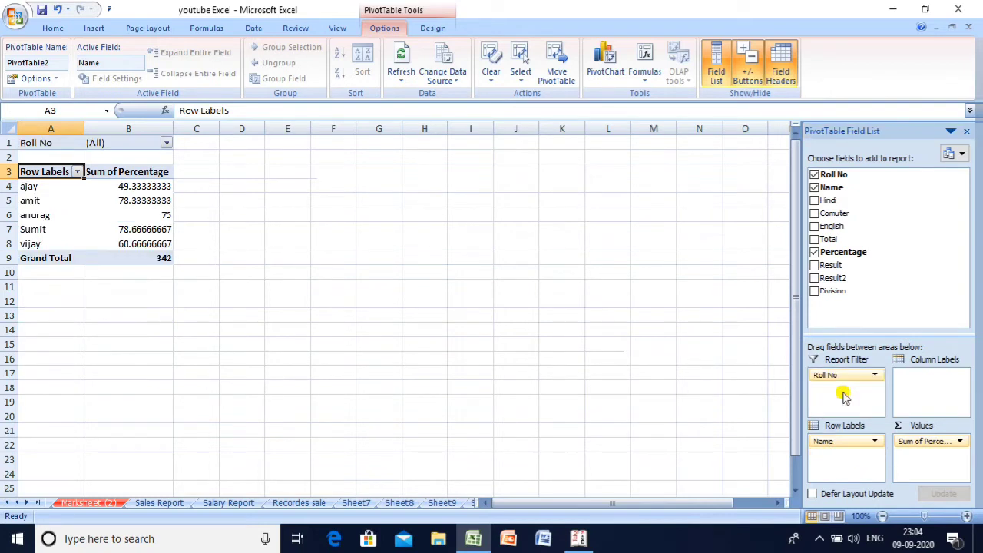
# - Filter the pivot table's Roll No to H1005 so only one student shows
pyautogui.click(166, 143)
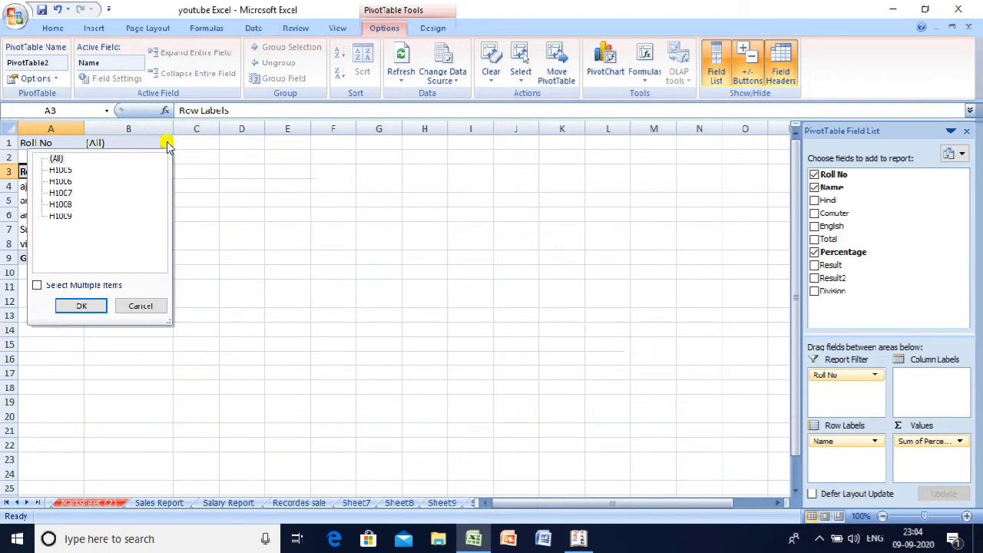
pyautogui.click(60, 172)
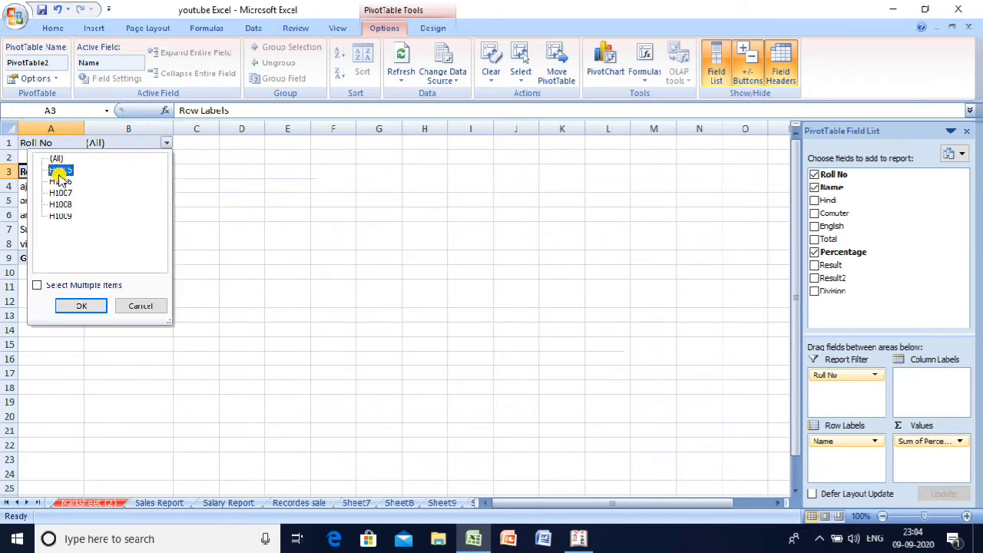
pyautogui.click(85, 305)
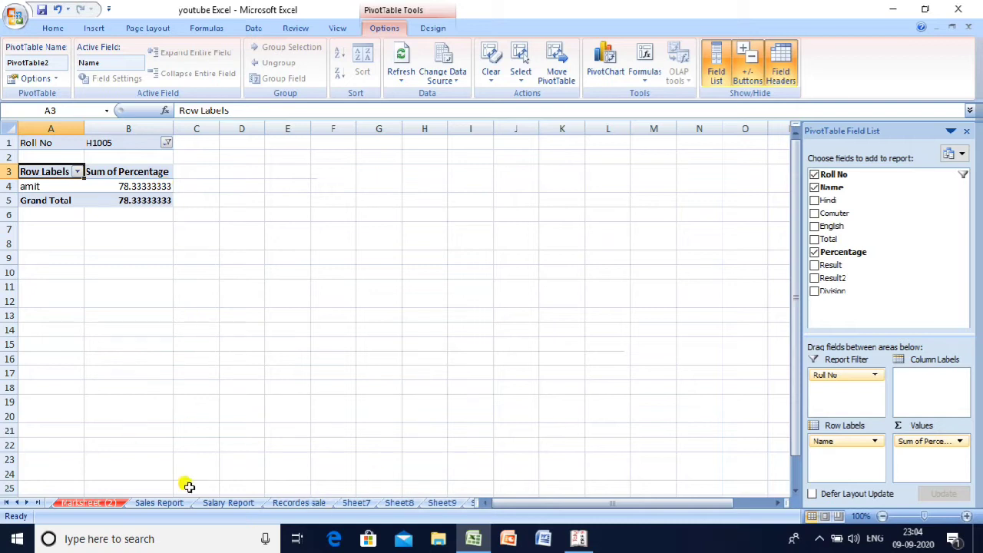
pyautogui.click(159, 503)
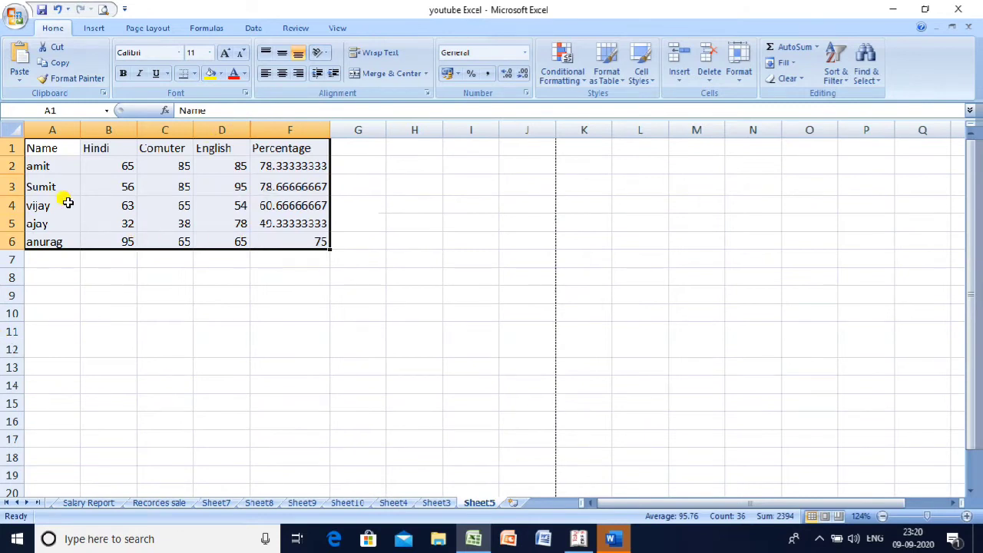
# - Insert a clustered column chart of the Hindi, Comuter, English and Percentage scores on Sheet5
pyautogui.click(91, 29)
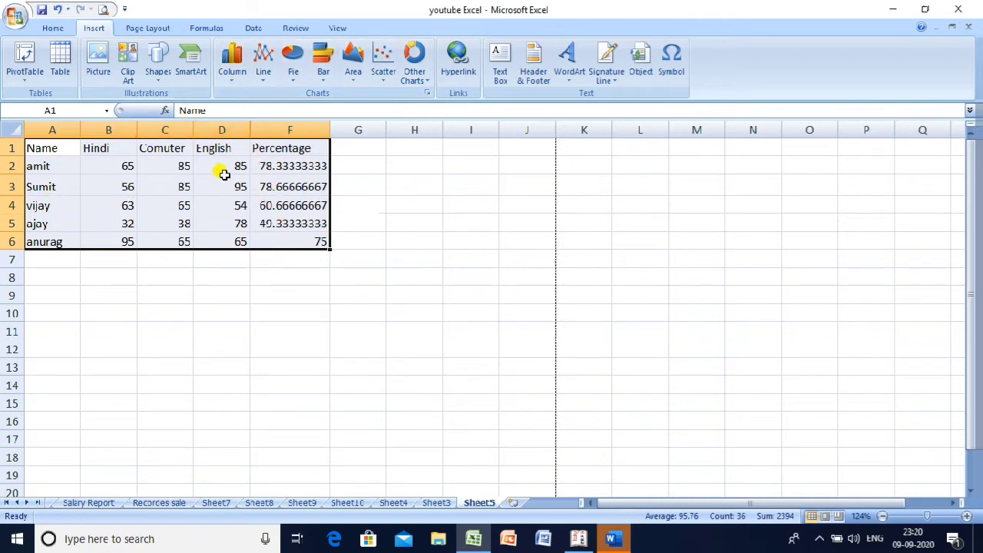
pyautogui.click(232, 66)
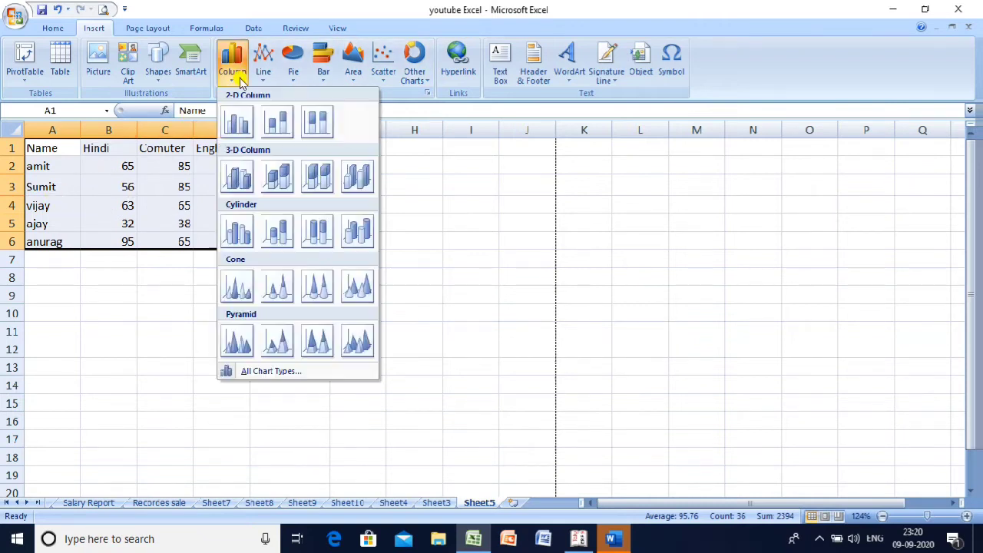
pyautogui.click(238, 119)
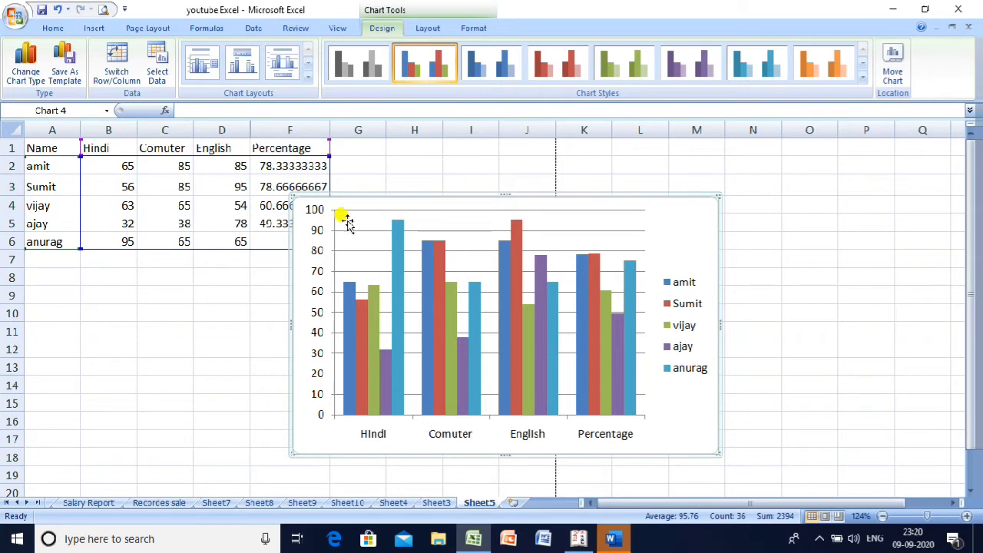
pyautogui.click(330, 425)
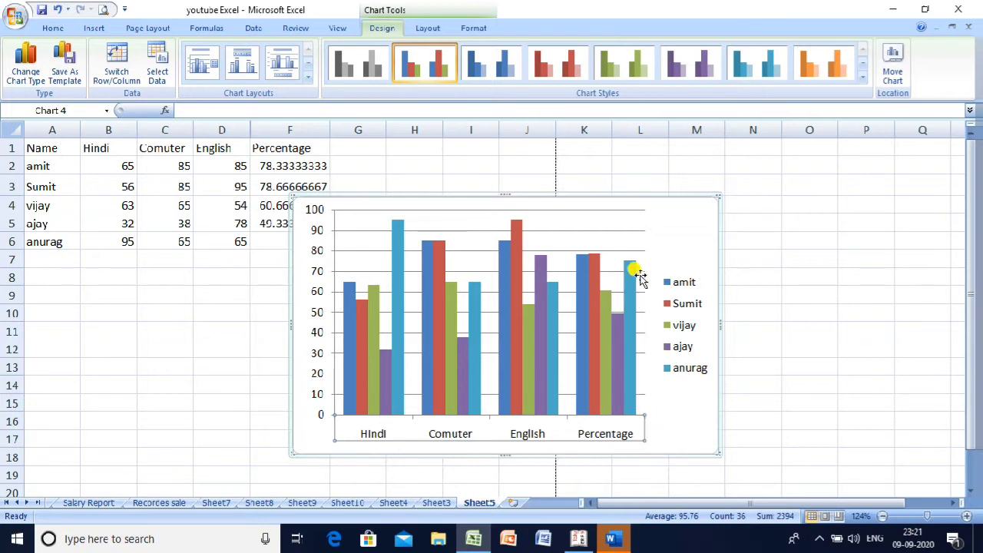
# - Try several chart colour styles on the marks chart, settling on the multicoloured Style 2
pyautogui.moveTo(630, 273)
pyautogui.click(632, 268)
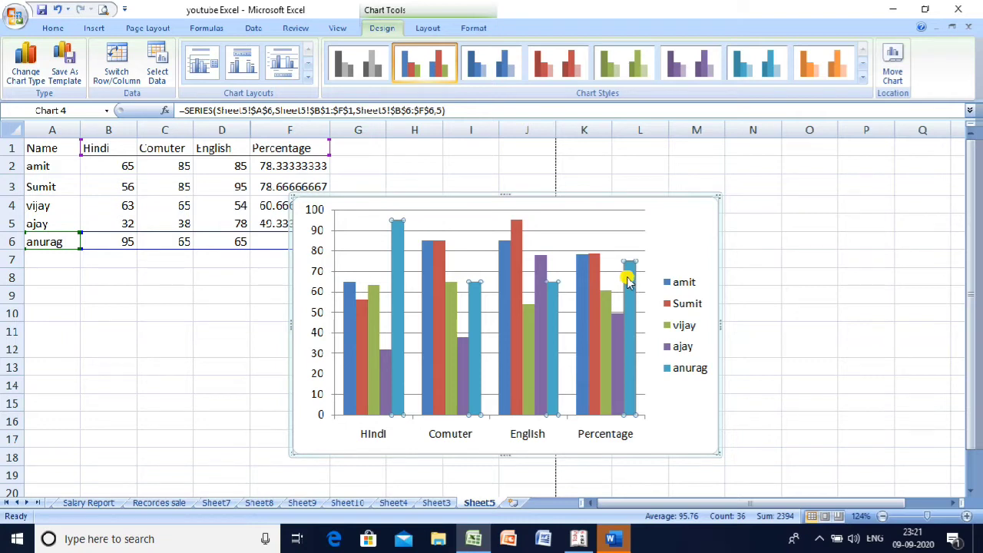
pyautogui.moveTo(518, 230)
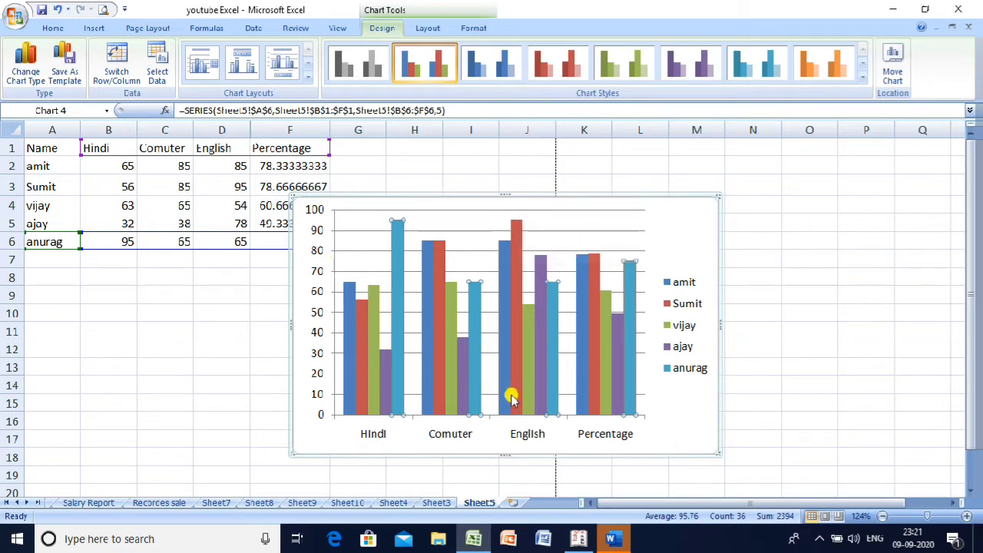
pyautogui.moveTo(553, 374)
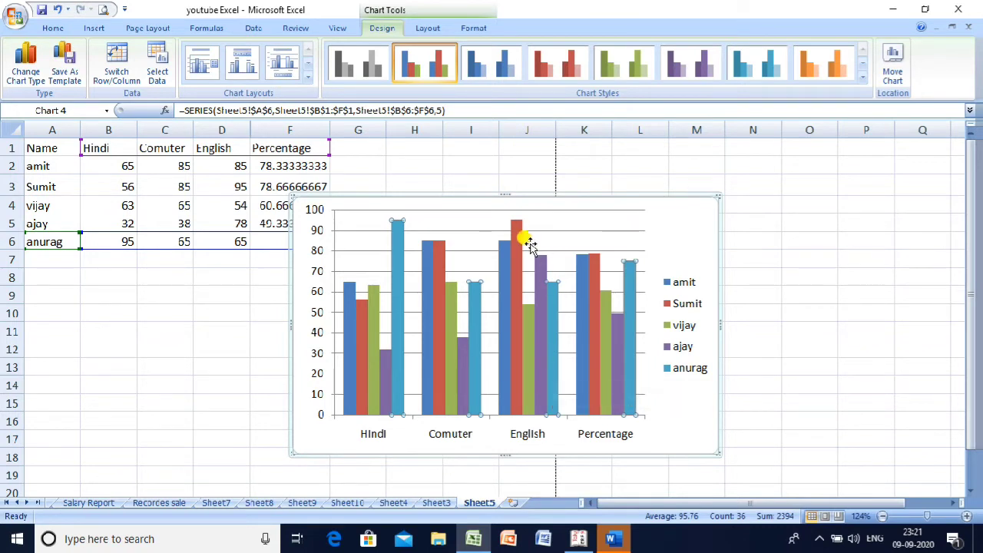
pyautogui.click(520, 66)
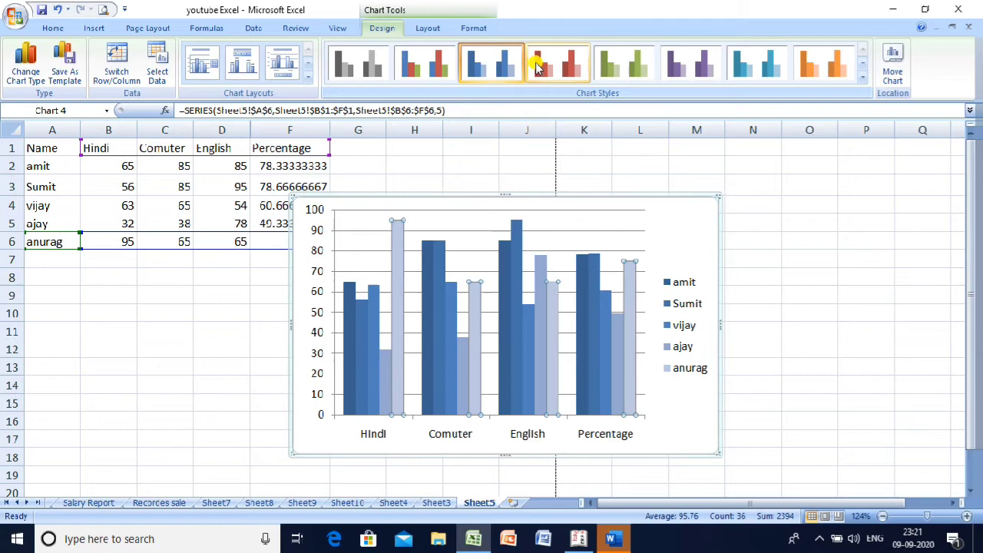
pyautogui.click(576, 67)
pyautogui.click(686, 64)
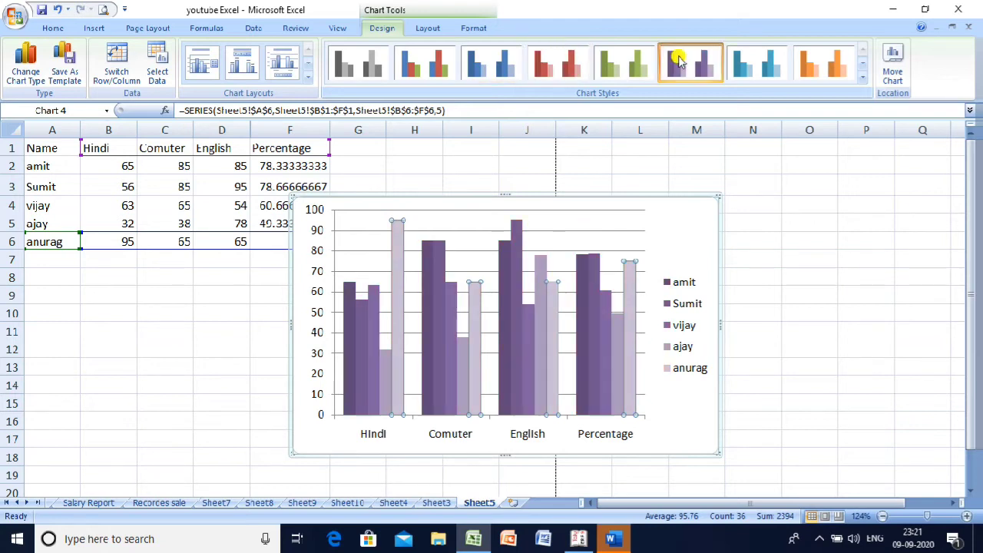
pyautogui.click(749, 67)
pyautogui.click(823, 67)
pyautogui.click(420, 71)
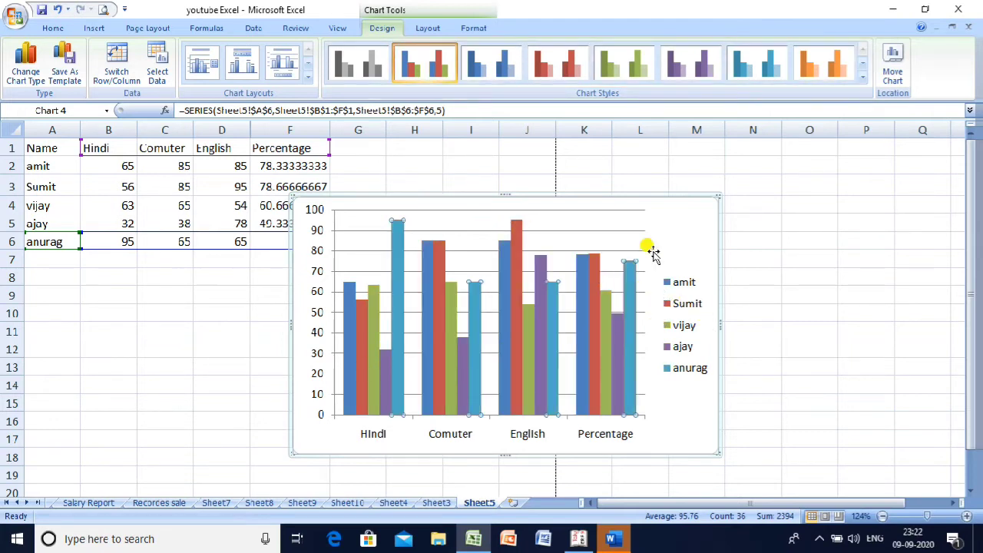
# - Delete the Sumit series, then delete the whole marks chart from Sheet5
pyautogui.click(518, 234)
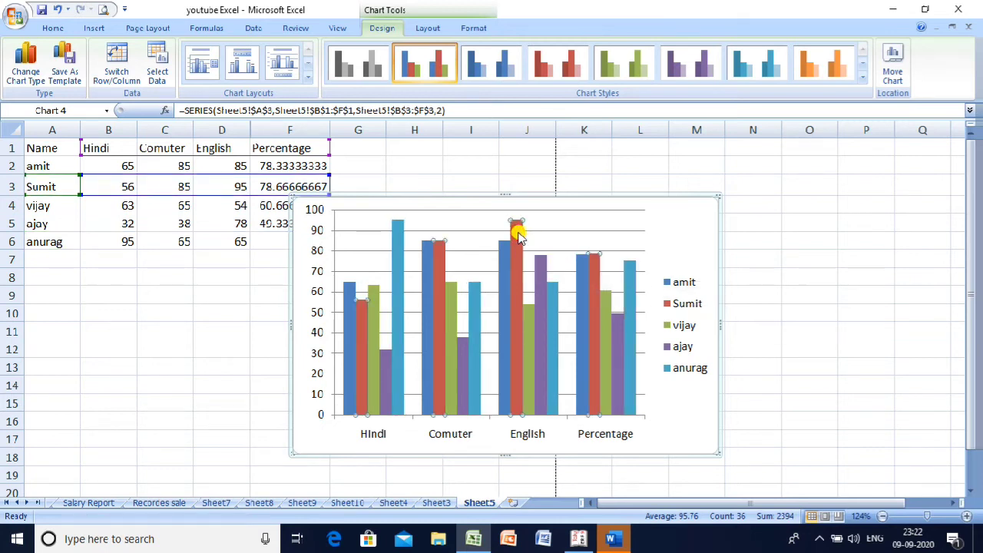
pyautogui.press('Delete')
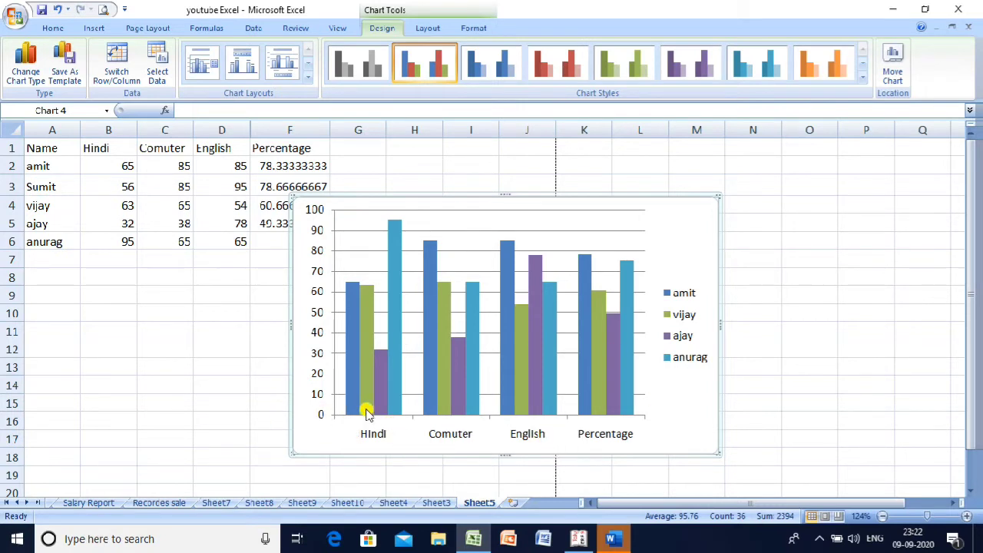
pyautogui.moveTo(367, 412)
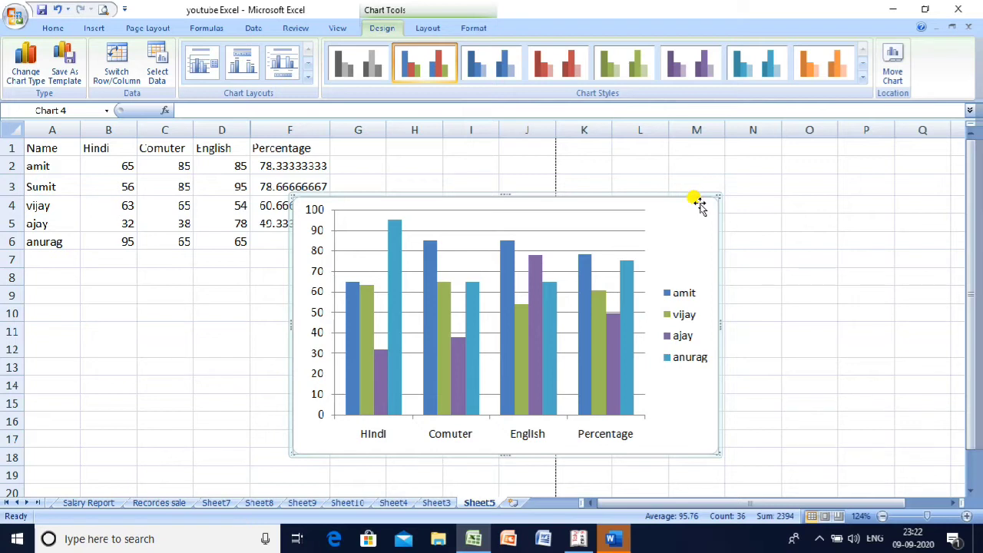
pyautogui.press('Delete')
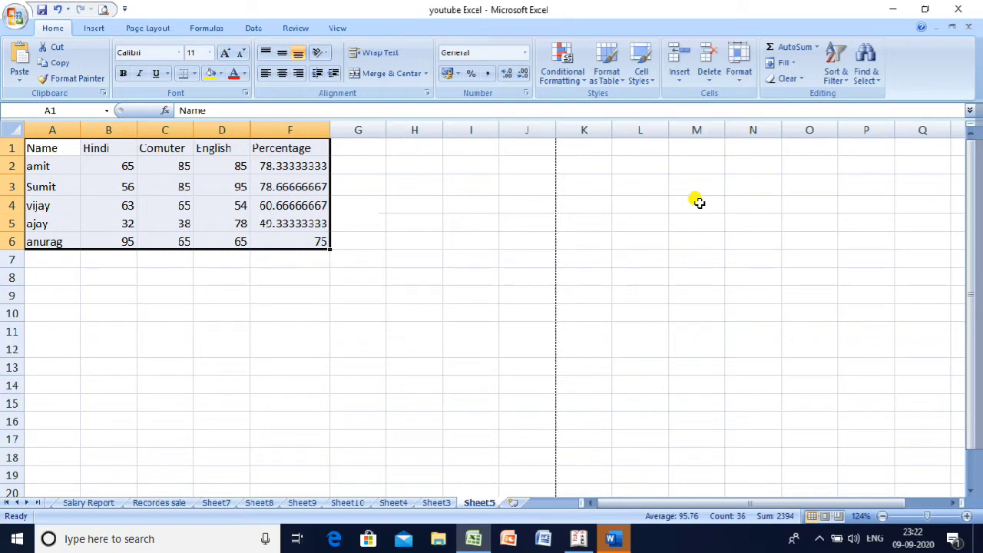
pyautogui.moveTo(213, 185); pyautogui.dragTo(169, 135)
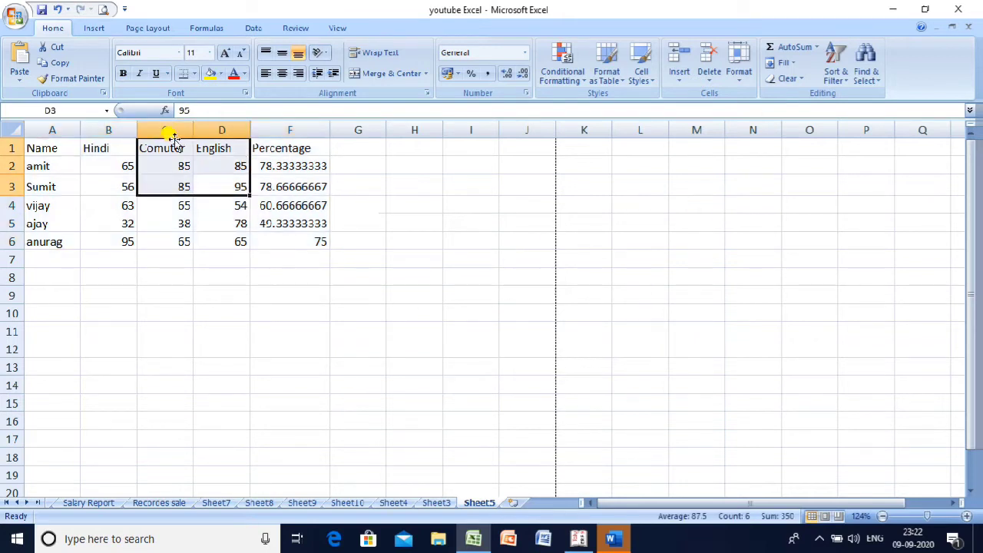
pyautogui.click(151, 181)
pyautogui.click(92, 29)
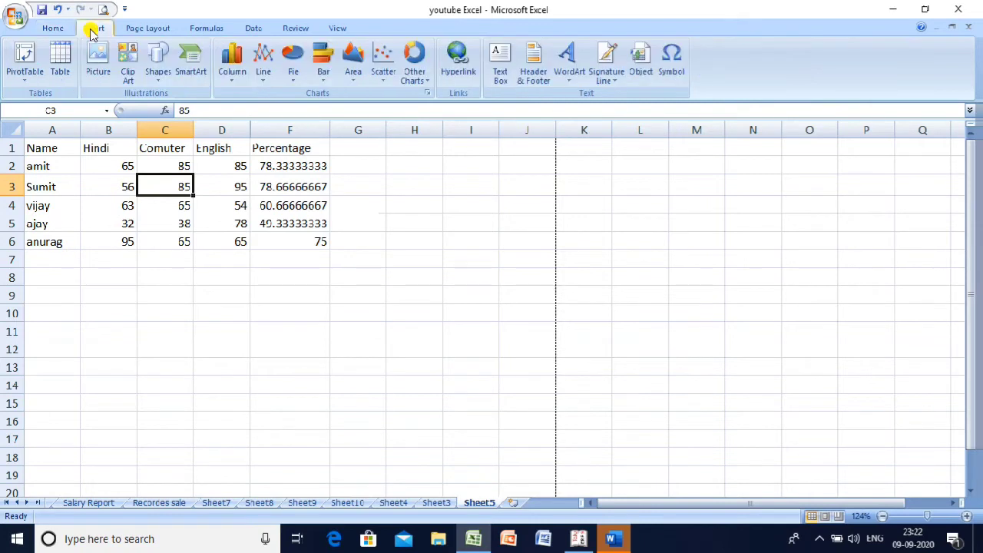
pyautogui.click(244, 69)
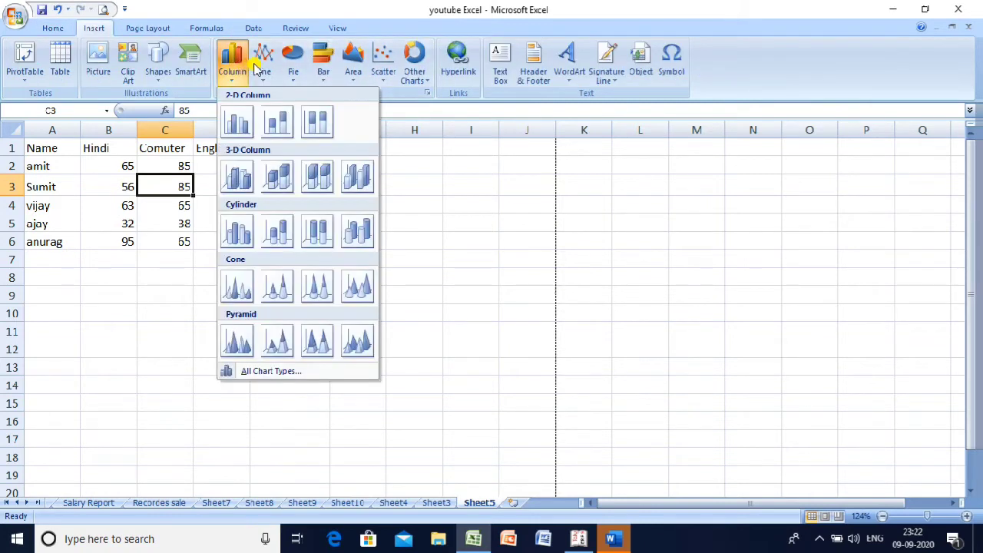
pyautogui.click(322, 62)
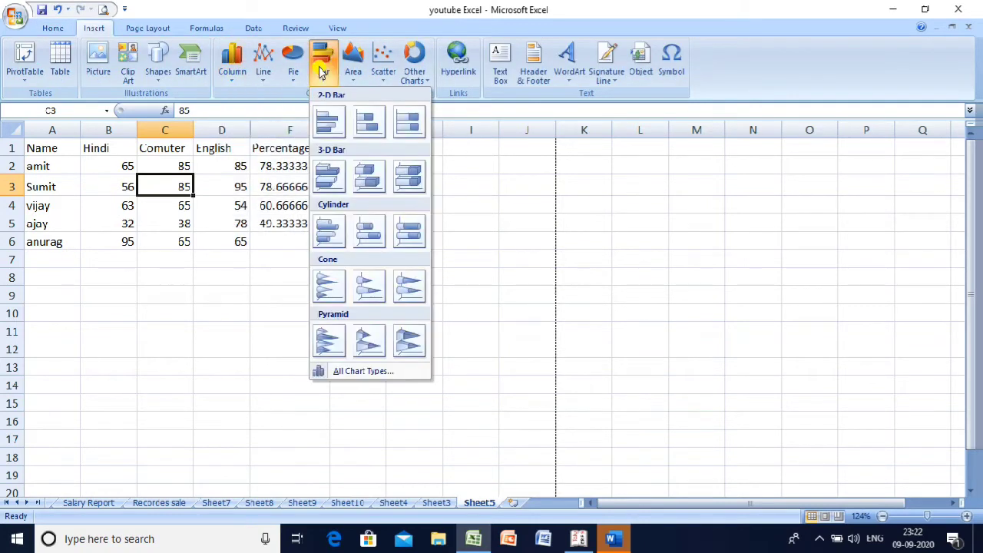
pyautogui.click(336, 134)
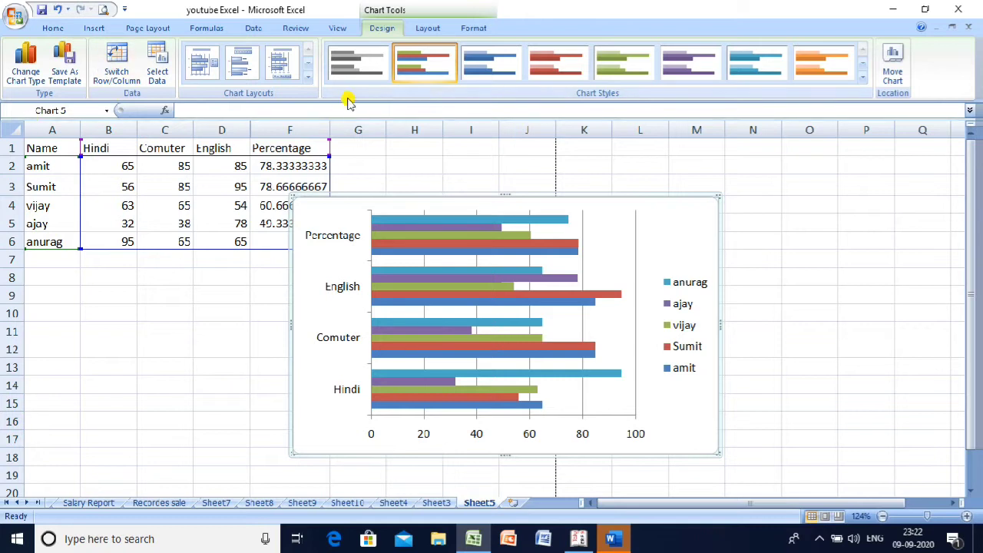
pyautogui.press('Delete')
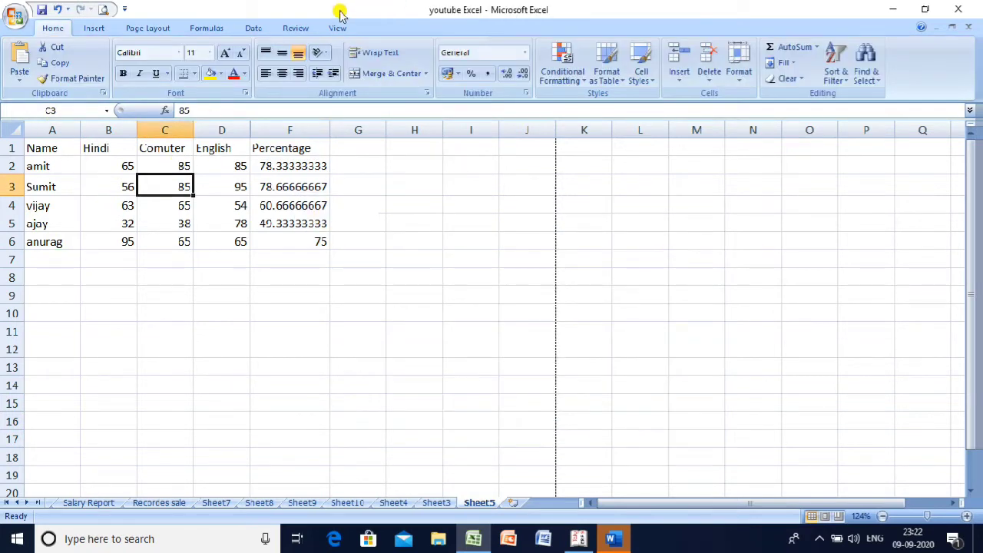
pyautogui.click(98, 31)
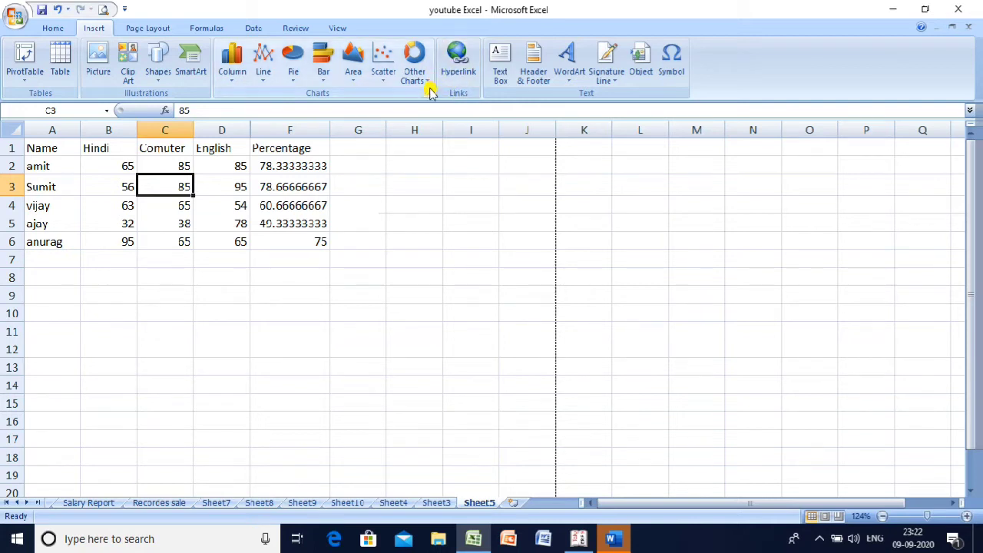
pyautogui.click(427, 92)
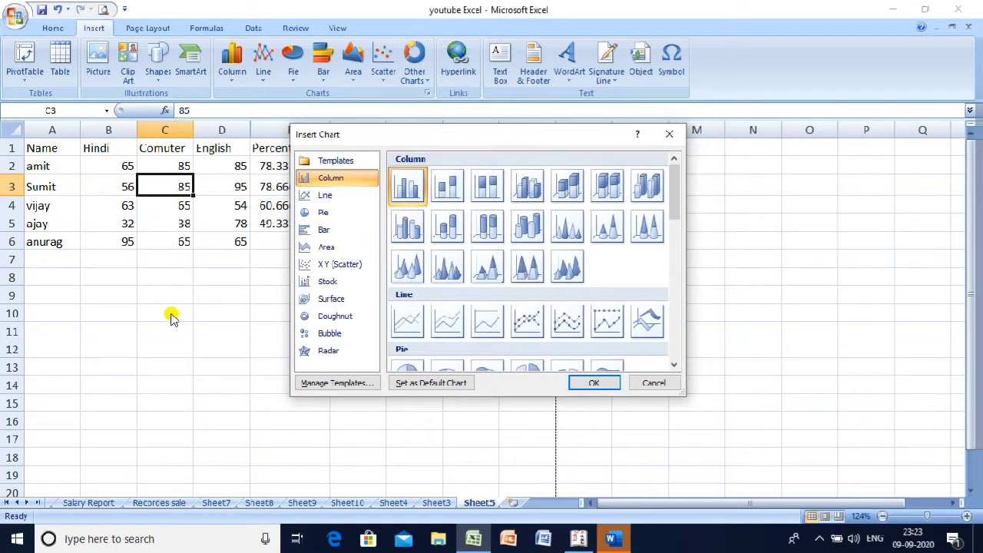
pyautogui.click(655, 383)
pyautogui.click(286, 280)
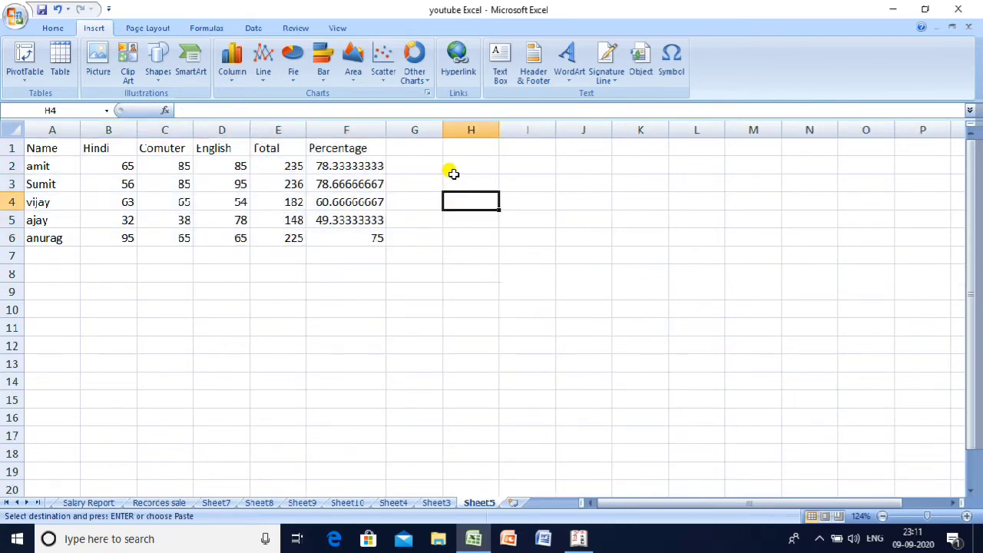
# - Link cell H3 to 10 tips and tricks.docx in Documents, then follow the link
pyautogui.click(453, 183)
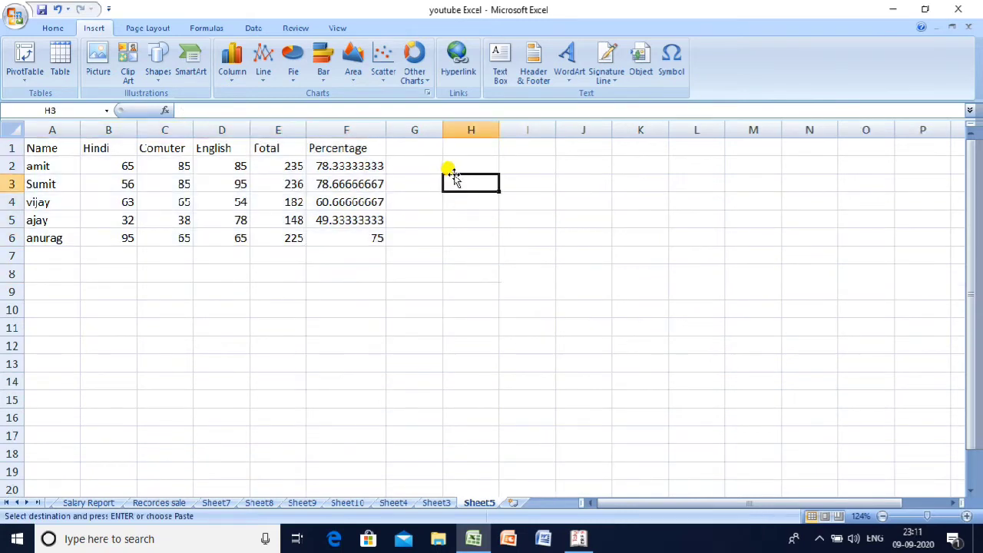
pyautogui.click(455, 69)
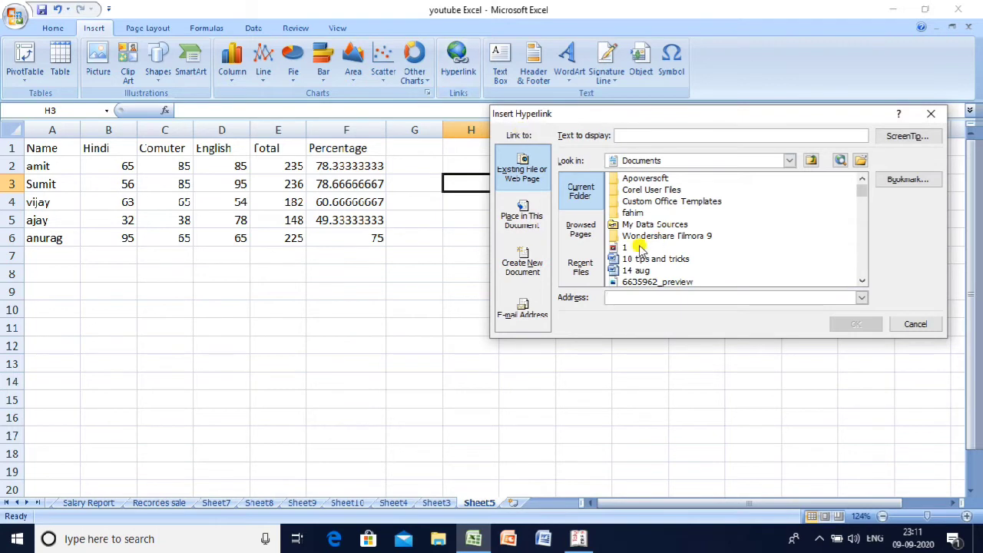
pyautogui.click(643, 259)
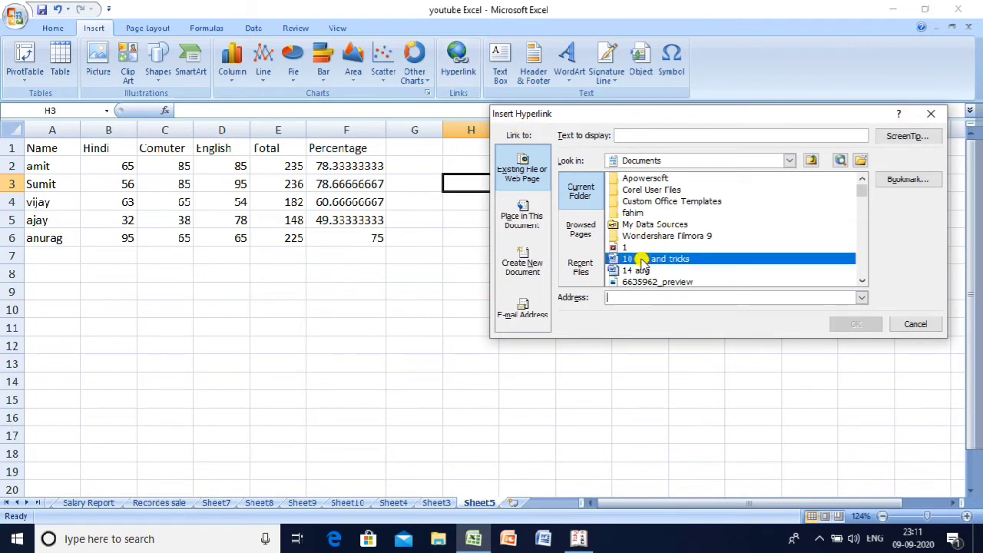
pyautogui.click(683, 262)
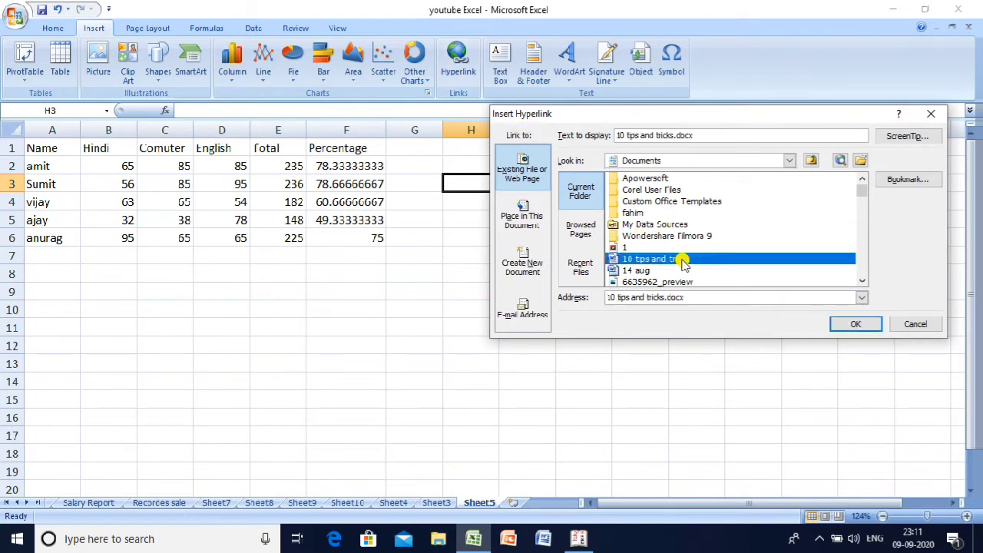
pyautogui.click(845, 325)
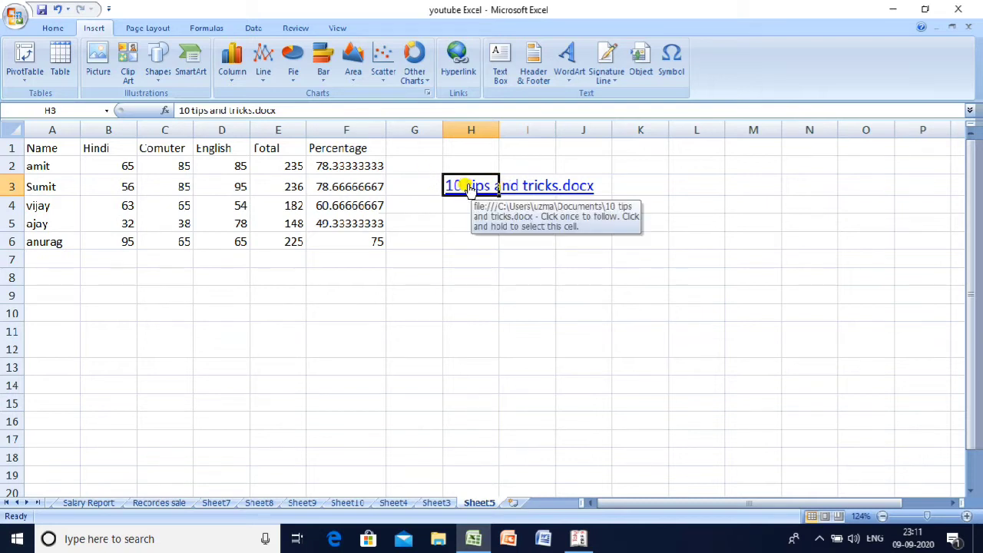
pyautogui.click(470, 189)
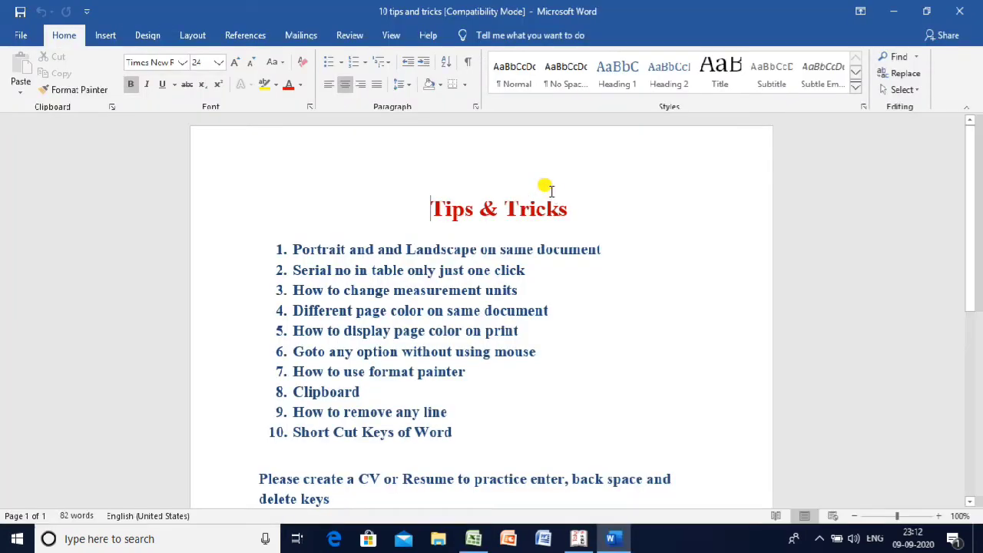
# - Look over the 10 tips and tricks document in Word, close it, and return to Excel
pyautogui.click(650, 193)
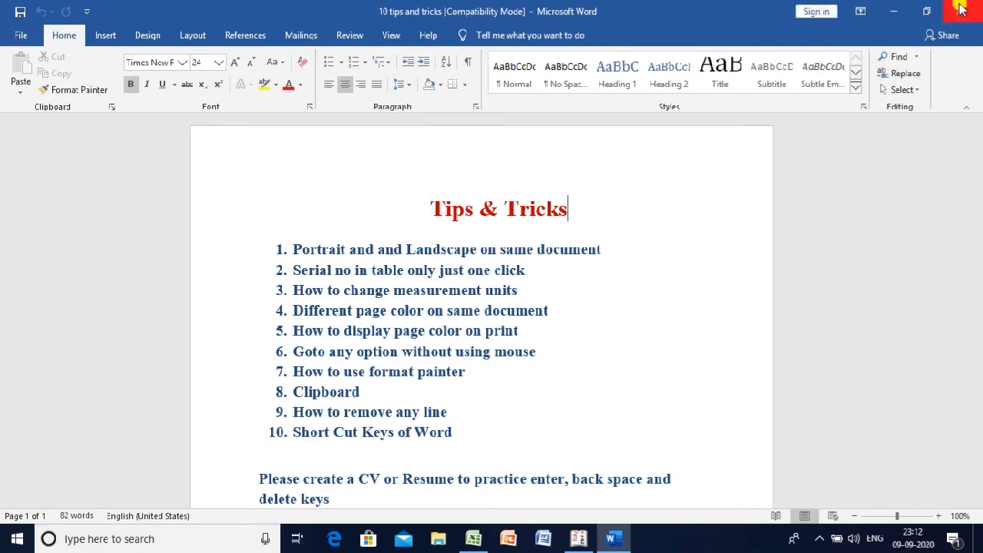
pyautogui.click(959, 10)
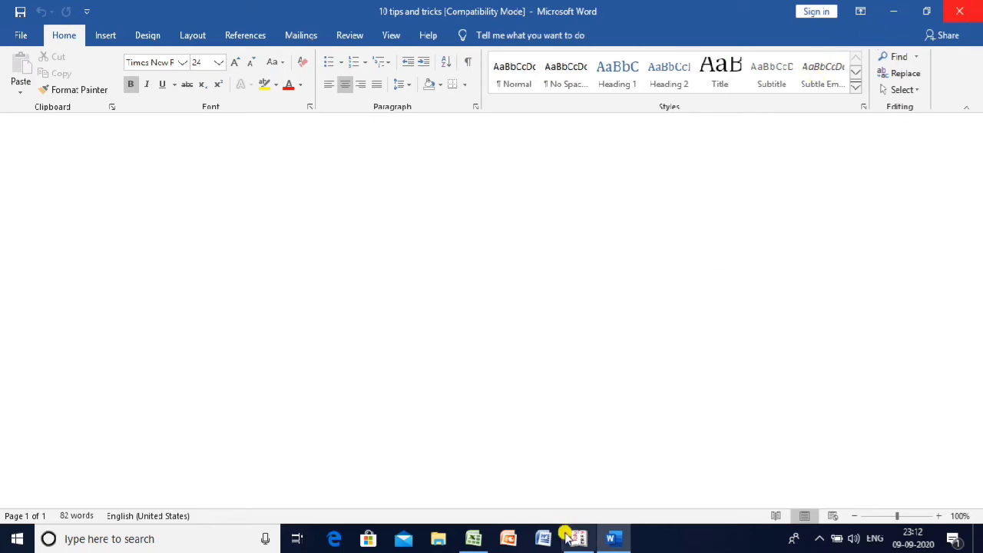
pyautogui.click(473, 540)
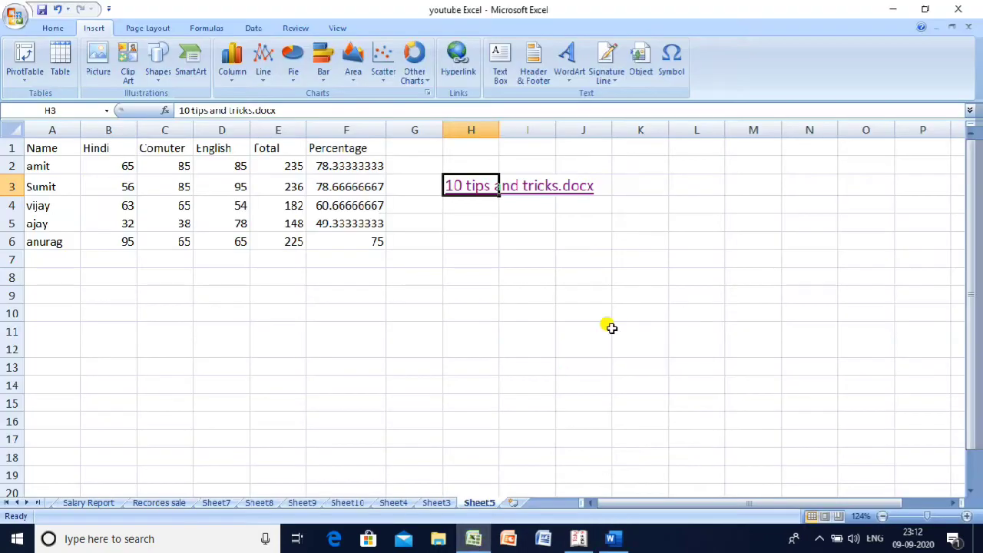
# - Draw a text box near column H and type sample placeholder text into it
pyautogui.click(499, 77)
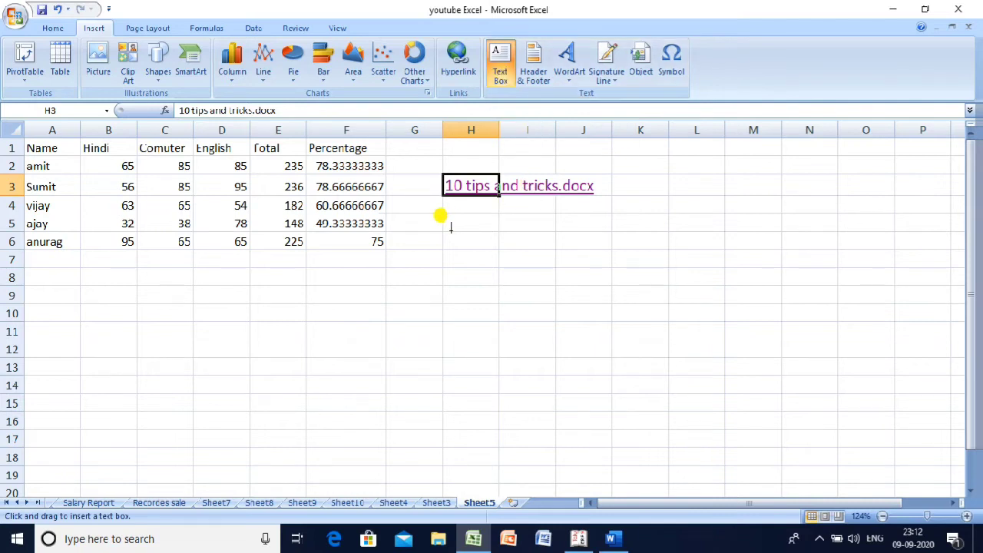
pyautogui.moveTo(446, 230)
pyautogui.mouseDown()
pyautogui.moveTo(540, 295)
pyautogui.moveTo(599, 358)
pyautogui.mouseUp()
pyautogui.write('szxzdf d')
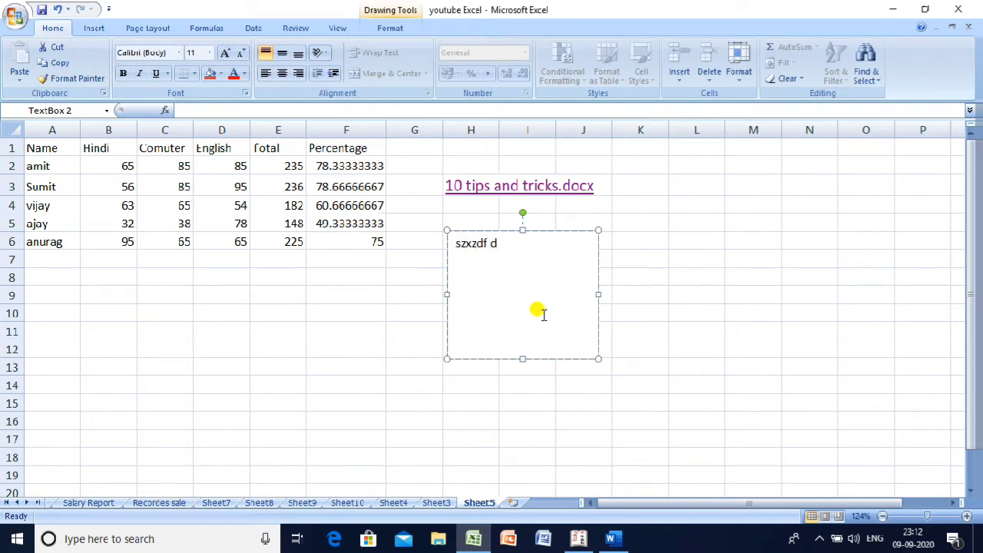
pyautogui.hotkey('alt', 'd')
pyautogui.press('g')
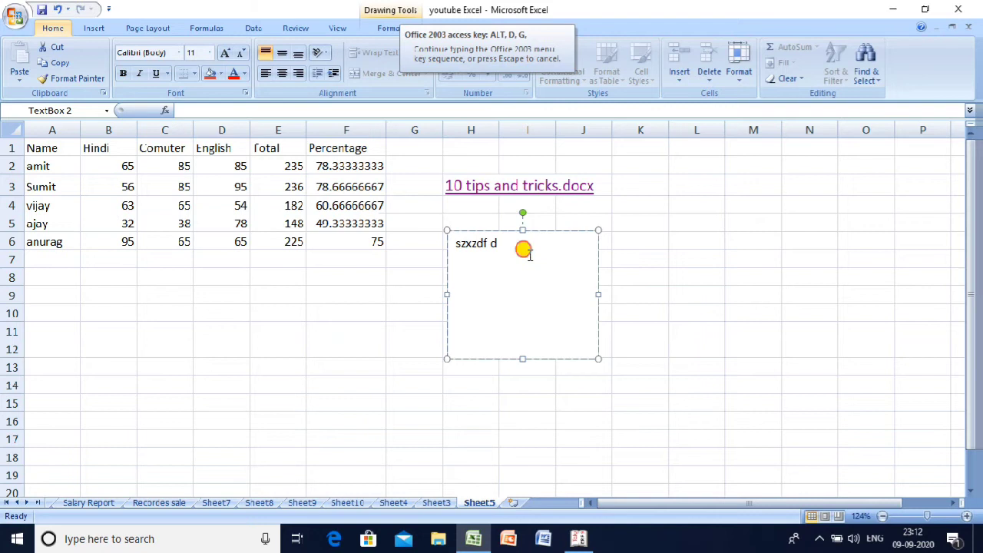
pyautogui.press('Escape')
pyautogui.write('ug bvjg hjgjh vhg bnfvghgb vgh bngfvgbv bnvhgv gv bgc vbg')
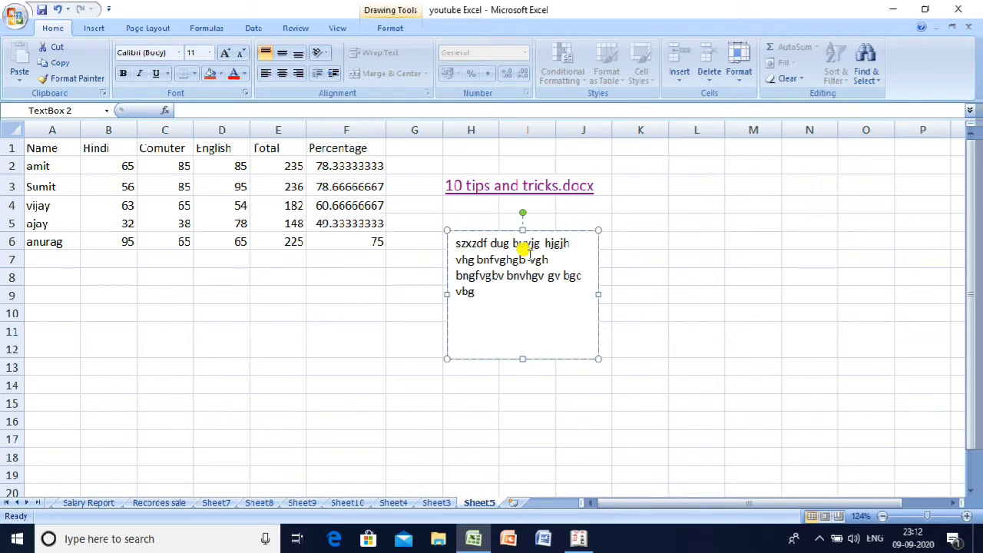
# - Duplicate the text box's text and move the box below the marks table in column A
pyautogui.hotkey('ctrl', 'a')
pyautogui.hotkey('ctrl', 'c')
pyautogui.hotkey('ctrl', 'End')
pyautogui.hotkey('ctrl', 'v')
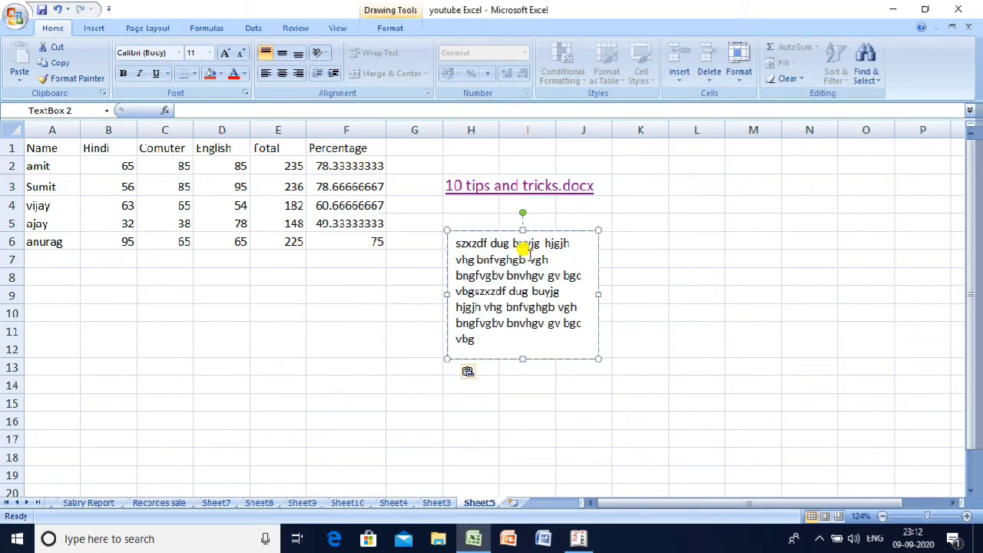
pyautogui.moveTo(533, 230); pyautogui.dragTo(132, 276)
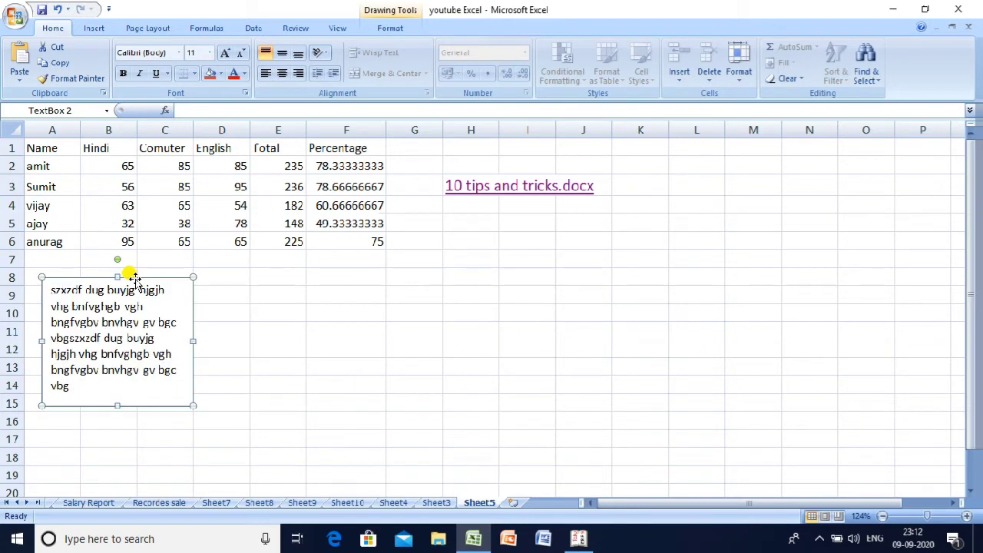
pyautogui.click(90, 30)
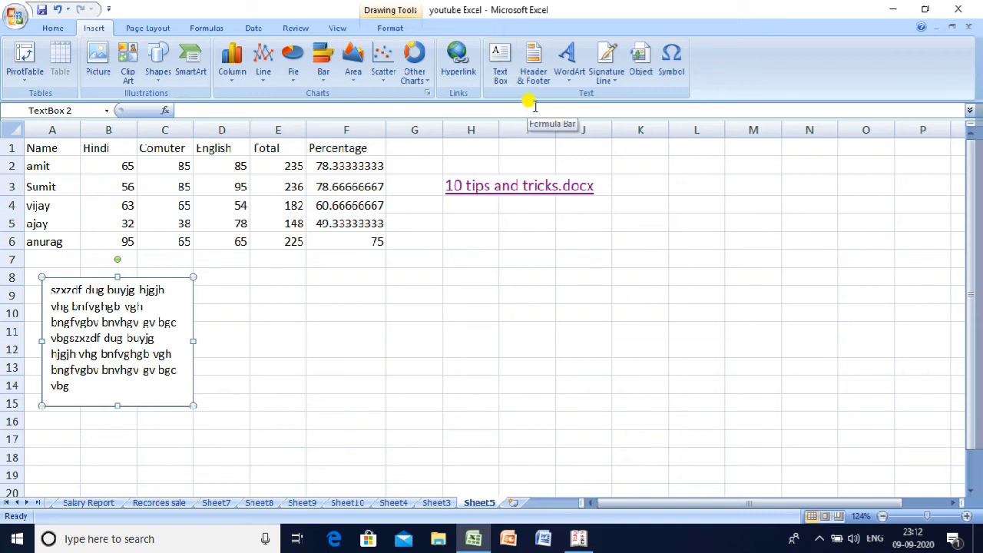
# - Enter header and footer editing and scroll down to the page footer
pyautogui.click(534, 63)
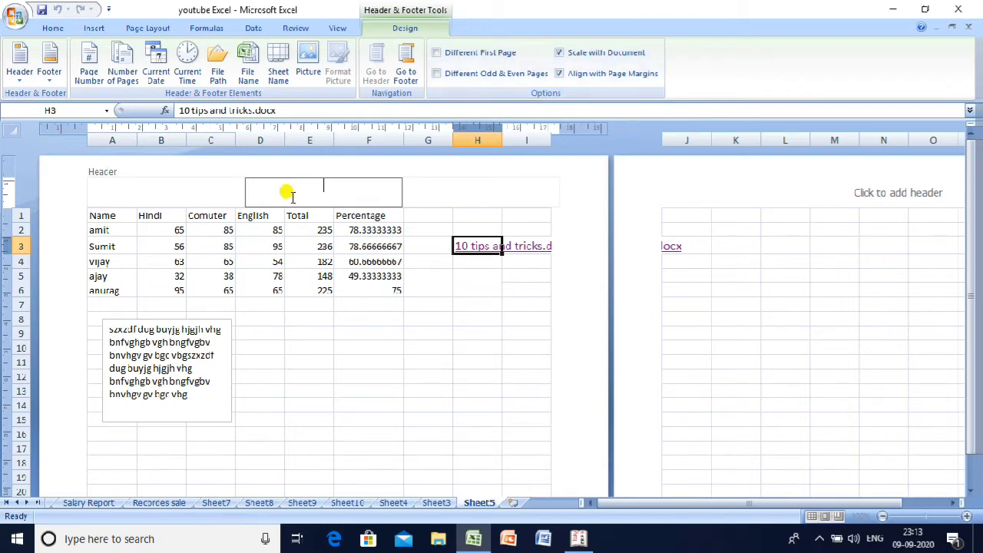
pyautogui.click(969, 492)
pyautogui.click(969, 493)
pyautogui.click(969, 492)
pyautogui.click(969, 493)
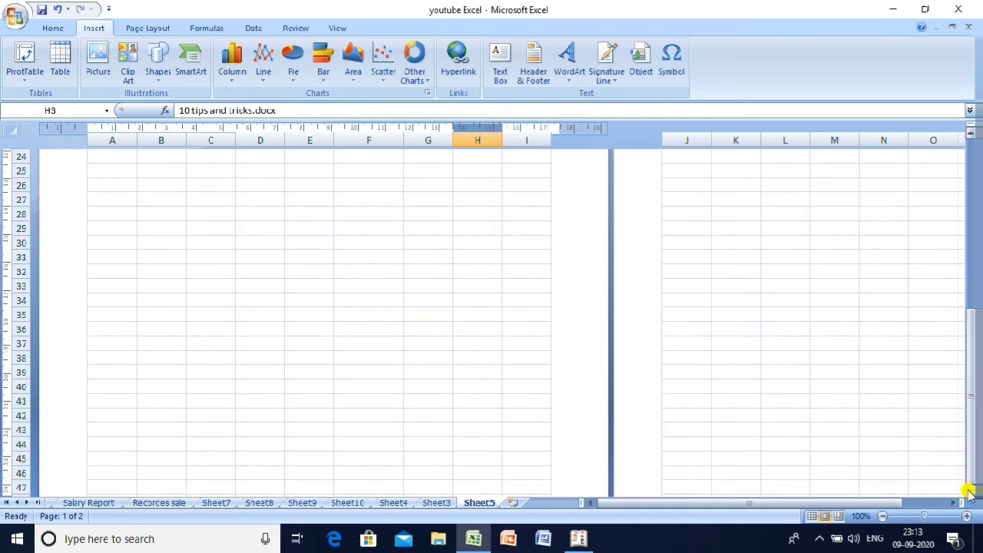
pyautogui.click(969, 493)
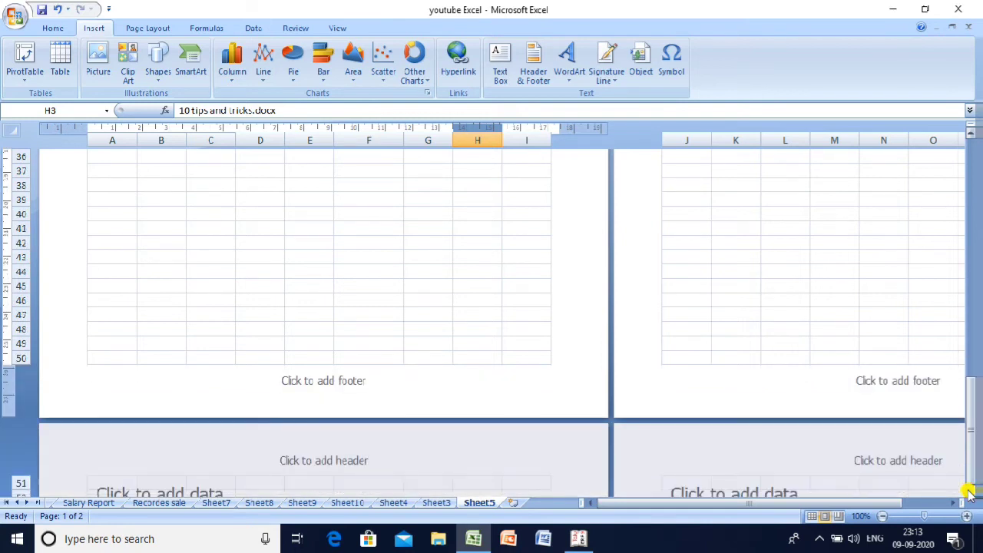
# - Type ckc into the centre footer and finish footer editing
pyautogui.click(304, 380)
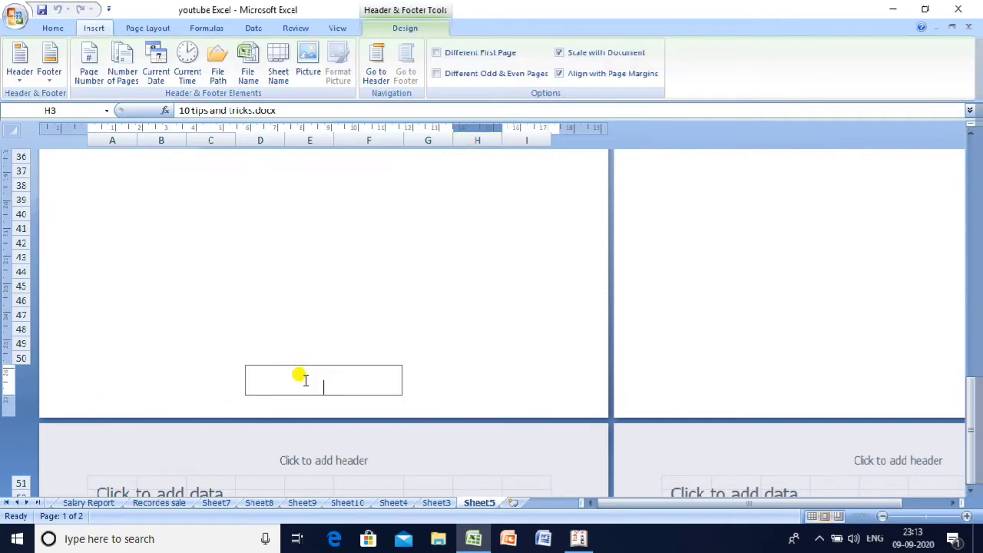
pyautogui.write('rtru')
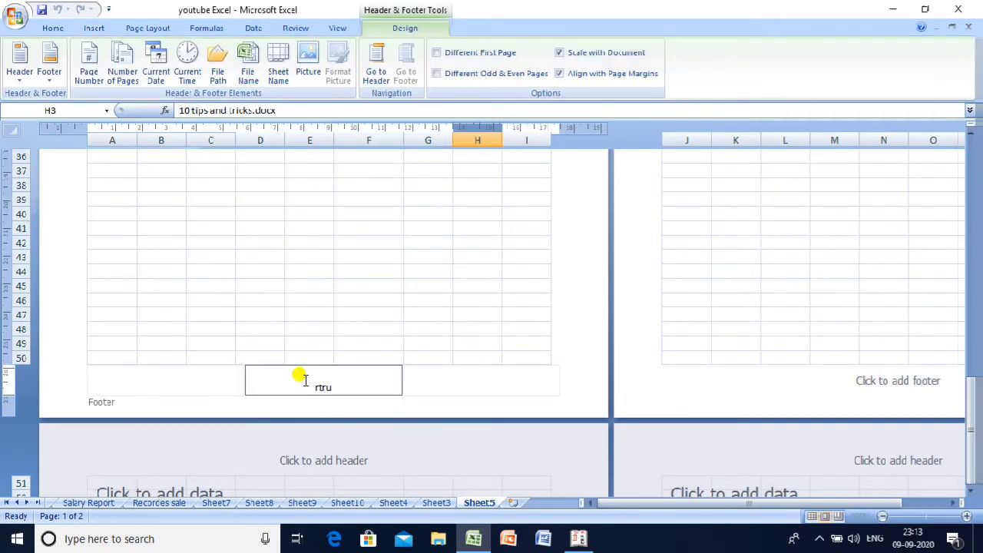
pyautogui.press('BackSpace')
pyautogui.press('BackSpace')
pyautogui.press('BackSpace')
pyautogui.press('BackSpace')
pyautogui.write('ckc')
pyautogui.hotkey('ctrl', 'a')
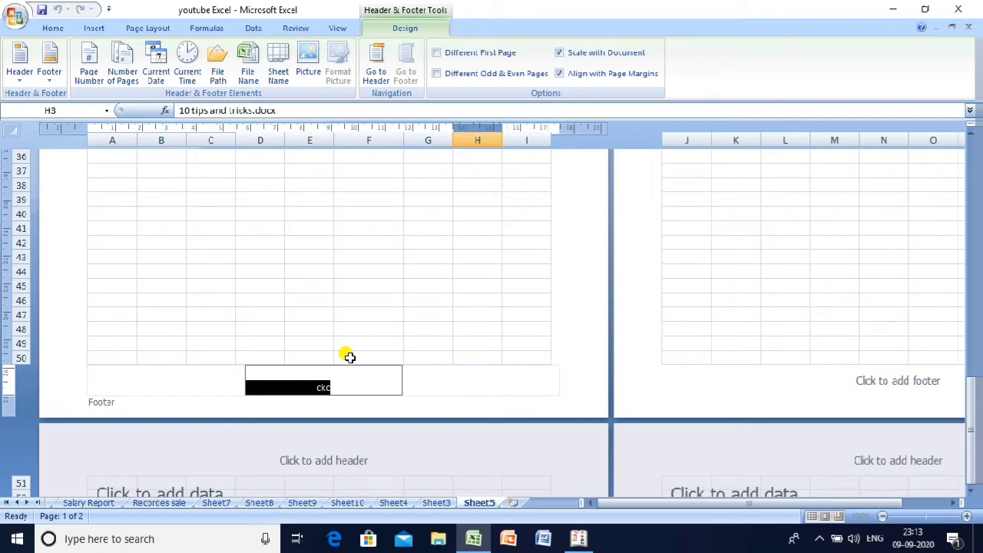
pyautogui.click(385, 316)
pyautogui.press('Up')
pyautogui.press('Up')
pyautogui.press('Up')
pyautogui.press('Up')
pyautogui.press('Up')
pyautogui.press('Up')
pyautogui.press('Up')
pyautogui.press('Up')
pyautogui.press('Up')
pyautogui.press('Up')
pyautogui.press('Up')
pyautogui.press('Up')
pyautogui.press('Up')
pyautogui.press('Up')
pyautogui.press('Up')
pyautogui.press('Up')
pyautogui.press('Up')
pyautogui.press('Up')
pyautogui.press('Up')
pyautogui.press('Up')
pyautogui.press('Up')
pyautogui.press('Up')
pyautogui.press('Up')
pyautogui.press('Up')
pyautogui.press('Up')
pyautogui.press('Up')
pyautogui.press('Up')
pyautogui.press('Up')
pyautogui.press('Up')
pyautogui.press('Up')
pyautogui.press('Up')
pyautogui.press('Up')
pyautogui.press('Up')
pyautogui.press('Up')
pyautogui.press('Up')
pyautogui.press('Up')
pyautogui.press('Up')
pyautogui.press('Up')
pyautogui.press('Up')
pyautogui.press('Up')
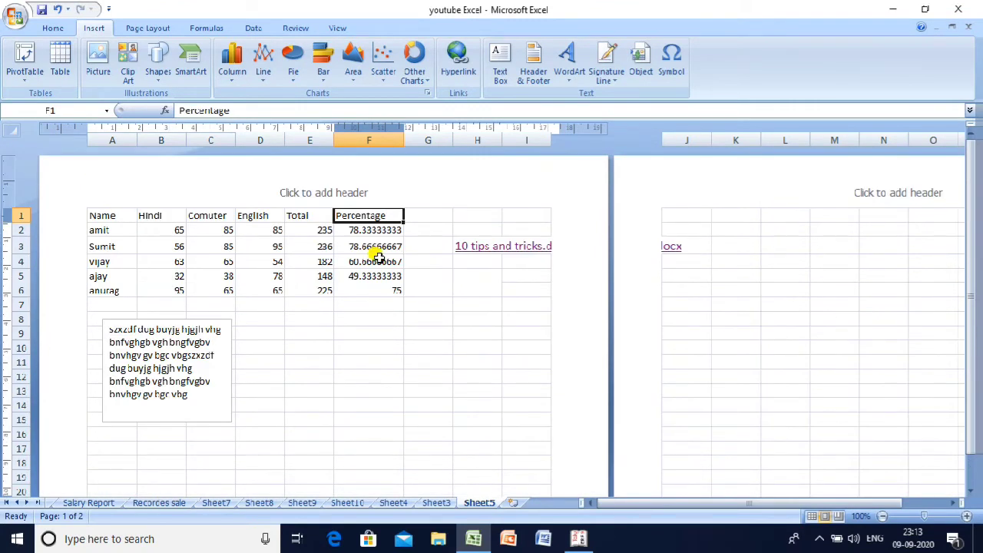
# - Put 'Excel' plus a page number in the header and add the current date after ckc in the footer
pyautogui.click(358, 185)
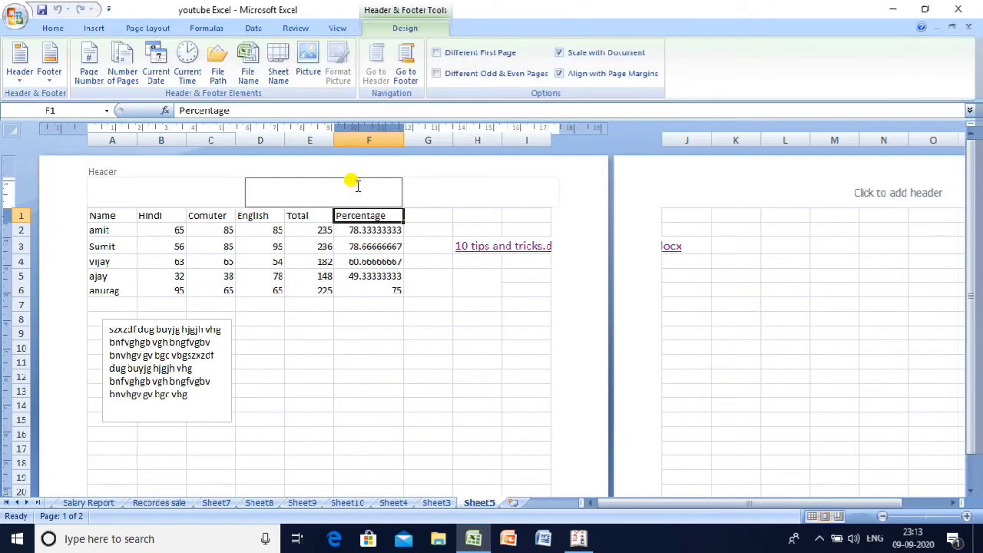
pyautogui.write('Excel')
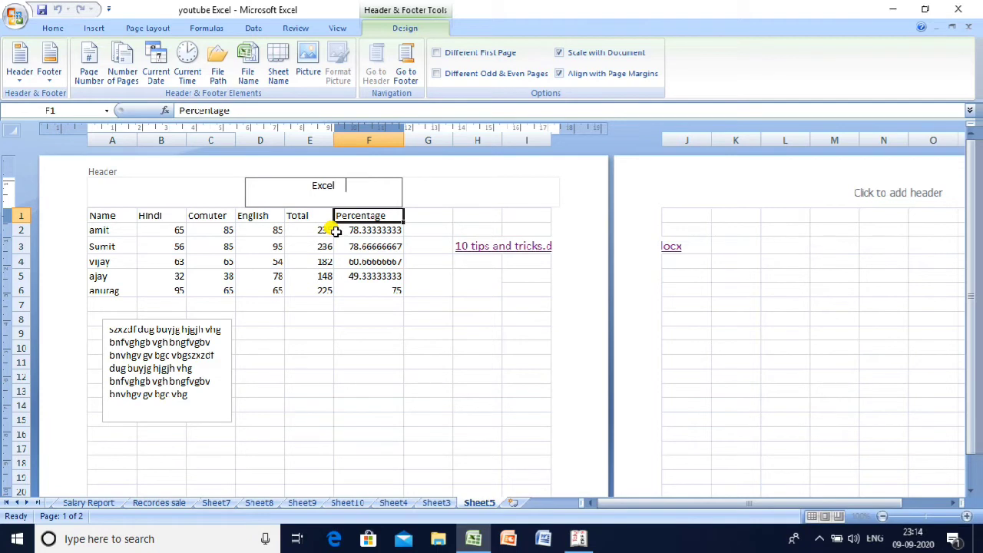
pyautogui.click(93, 73)
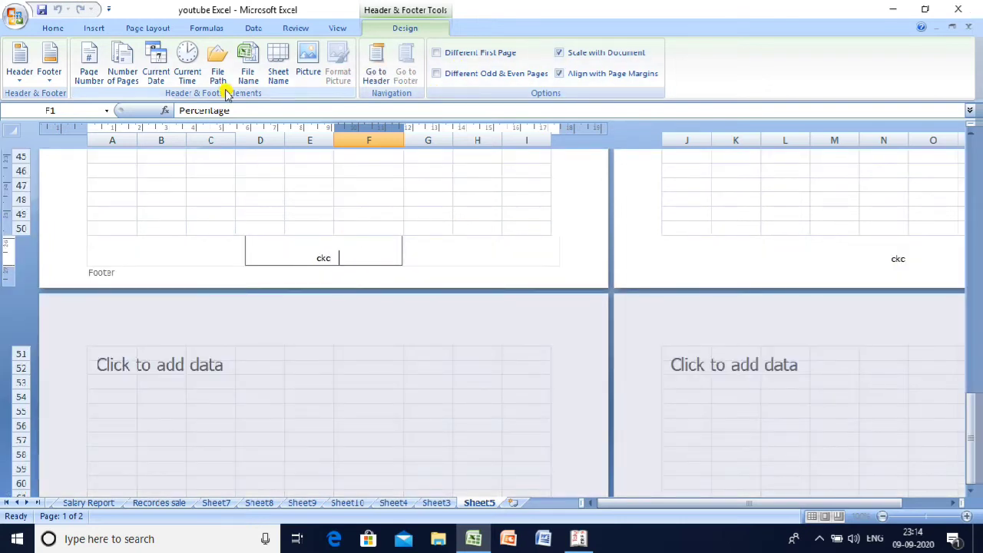
pyautogui.click(157, 54)
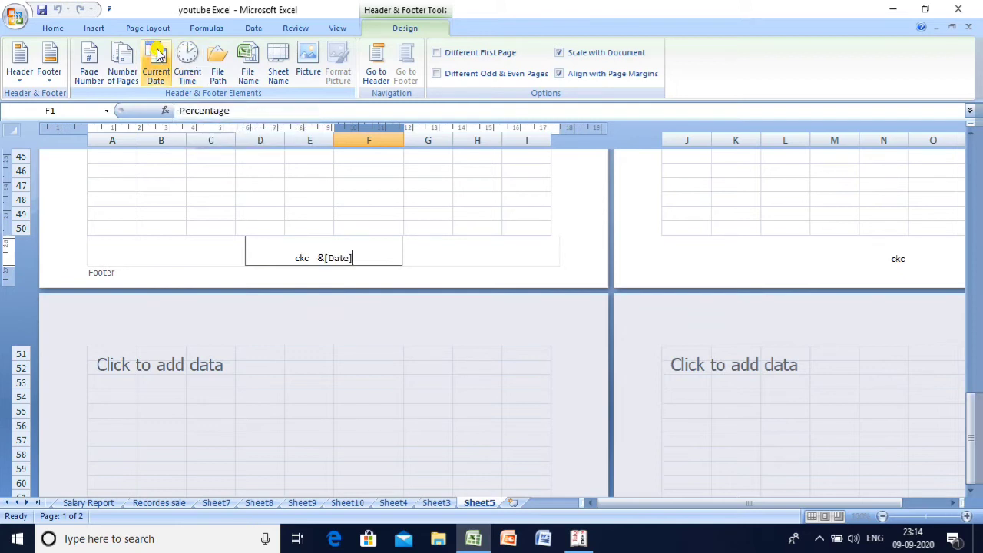
pyautogui.doubleClick(254, 182)
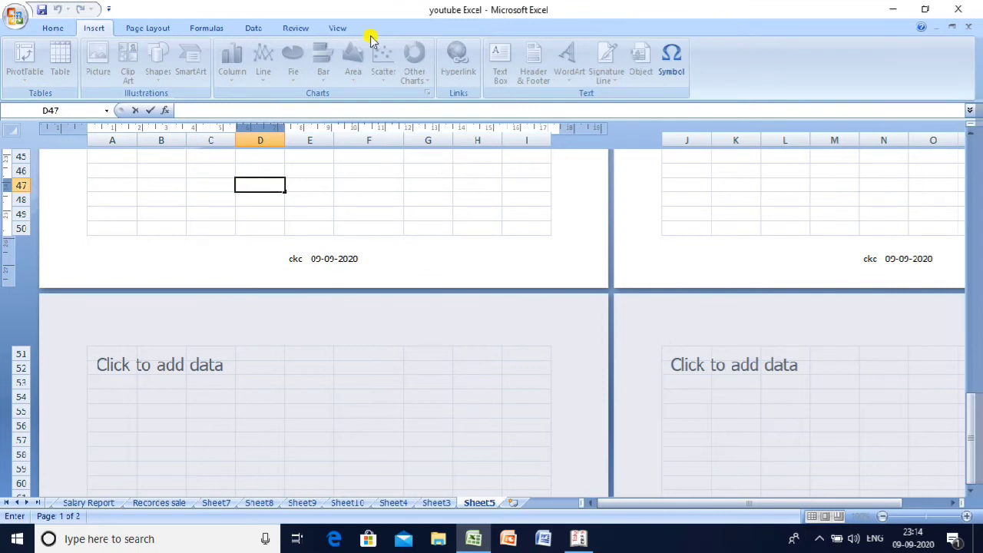
# - Return Sheet5 from Page Layout to Normal view
pyautogui.click(341, 30)
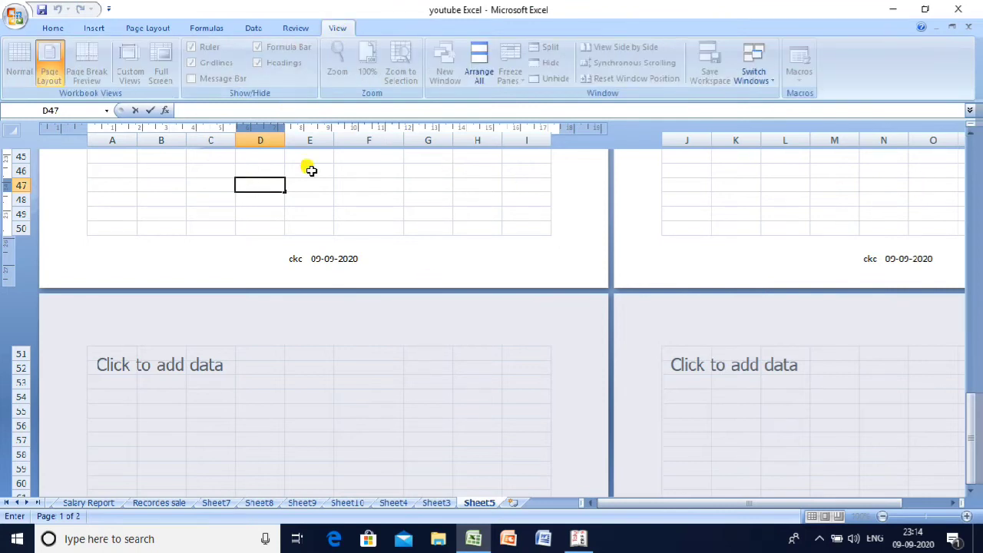
pyautogui.click(322, 168)
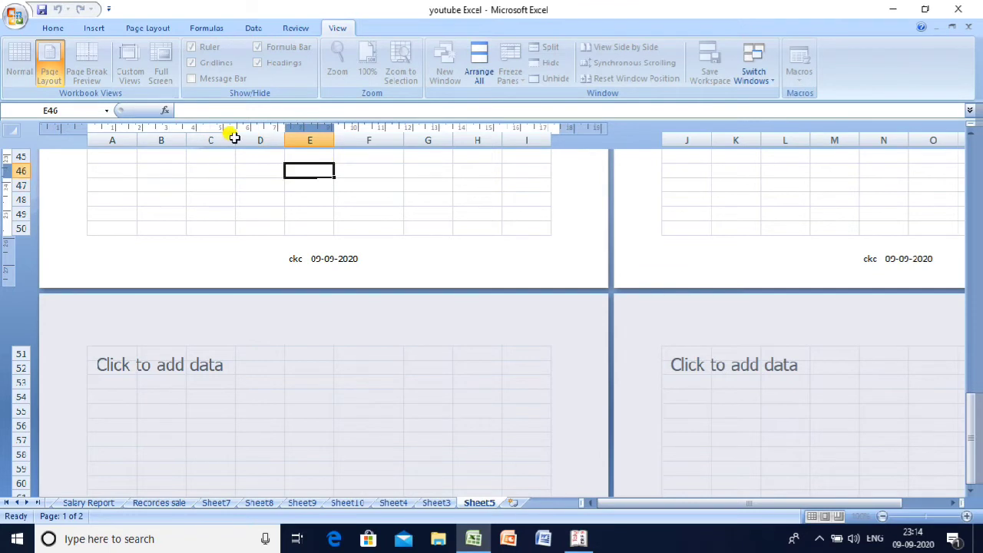
pyautogui.click(134, 157)
pyautogui.press('Up')
pyautogui.press('Up')
pyautogui.press('Up')
pyautogui.press('Up')
pyautogui.press('Up')
pyautogui.press('Up')
pyautogui.press('Up')
pyautogui.press('Up')
pyautogui.press('Up')
pyautogui.press('Up')
pyautogui.press('Up')
pyautogui.press('Up')
pyautogui.press('Up')
pyautogui.press('Up')
pyautogui.press('Up')
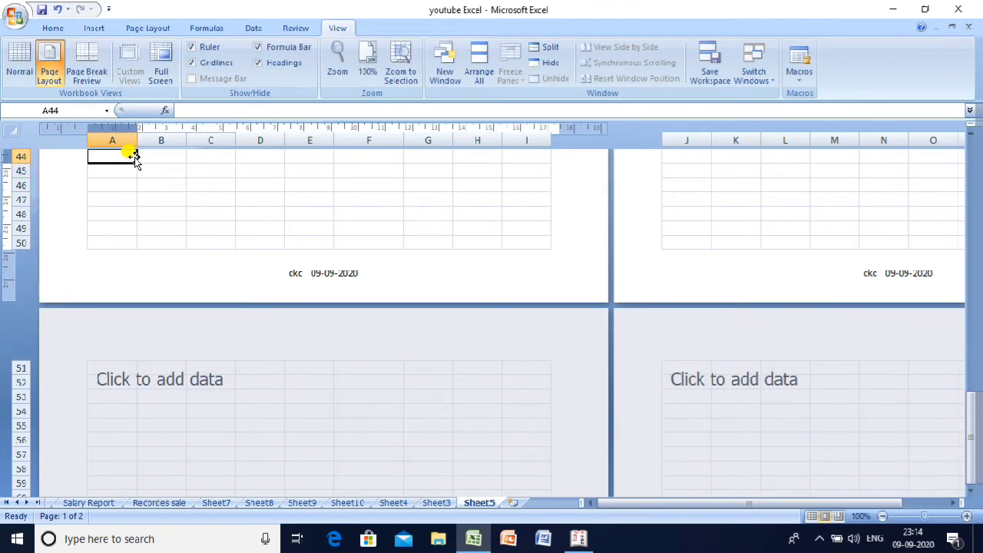
pyautogui.click(19, 57)
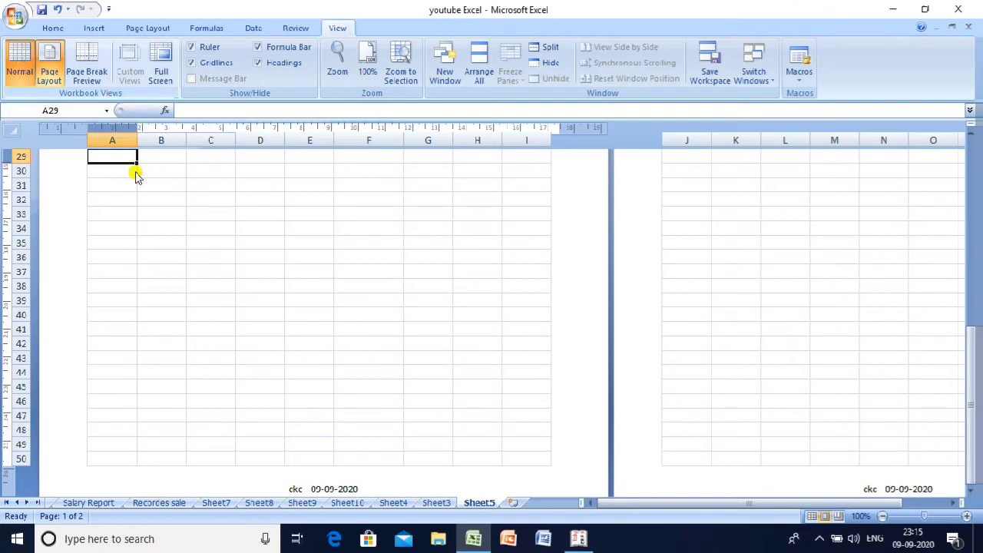
# - Move around the sheet to find the page breaks after column I and row 50
pyautogui.press('Up')
pyautogui.press('Up')
pyautogui.press('Up')
pyautogui.press('Up')
pyautogui.press('Up')
pyautogui.press('Up')
pyautogui.press('Up')
pyautogui.press('Up')
pyautogui.press('Up')
pyautogui.press('Up')
pyautogui.press('Up')
pyautogui.press('Up')
pyautogui.press('Up')
pyautogui.press('Up')
pyautogui.press('Up')
pyautogui.press('Up')
pyautogui.press('Up')
pyautogui.press('Up')
pyautogui.press('Up')
pyautogui.press('Up')
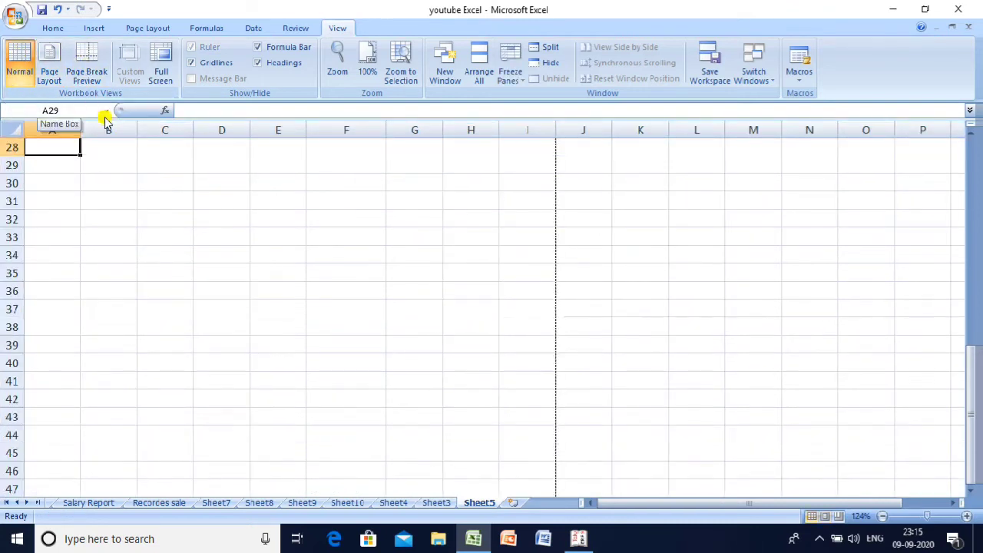
pyautogui.press('Up')
pyautogui.press('Up')
pyautogui.press('Up')
pyautogui.press('Up')
pyautogui.press('Up')
pyautogui.press('Up')
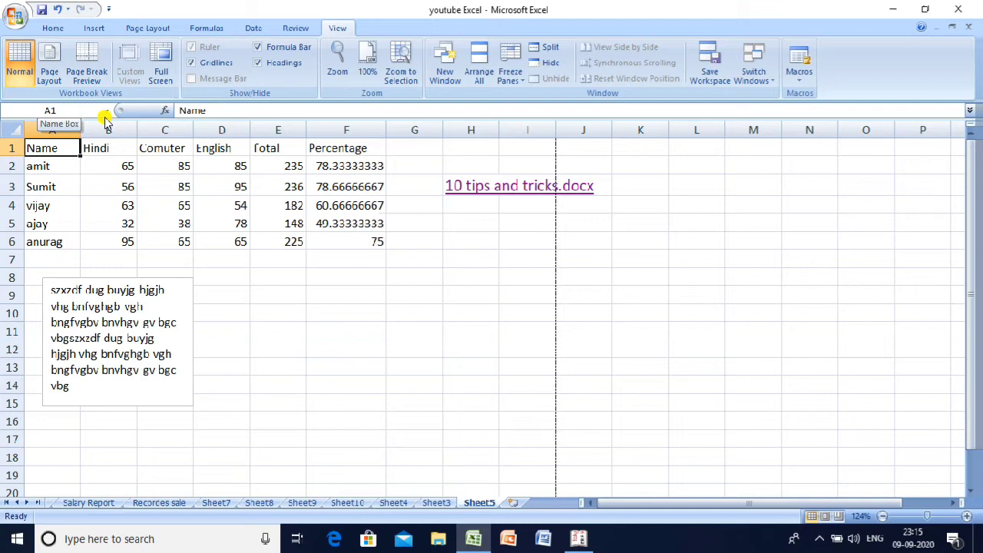
pyautogui.press('Right')
pyautogui.press('Right')
pyautogui.press('Right')
pyautogui.press('Right')
pyautogui.press('Right')
pyautogui.press('Right')
pyautogui.press('Right')
pyautogui.press('Right')
pyautogui.press('Right')
pyautogui.press('Right')
pyautogui.press('Right')
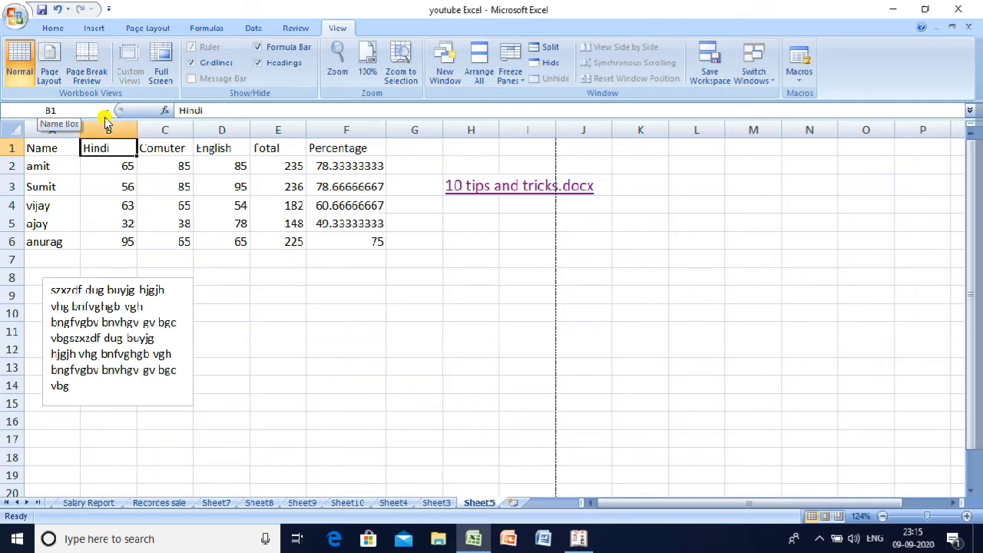
pyautogui.press('Left')
pyautogui.press('Left')
pyautogui.press('Left')
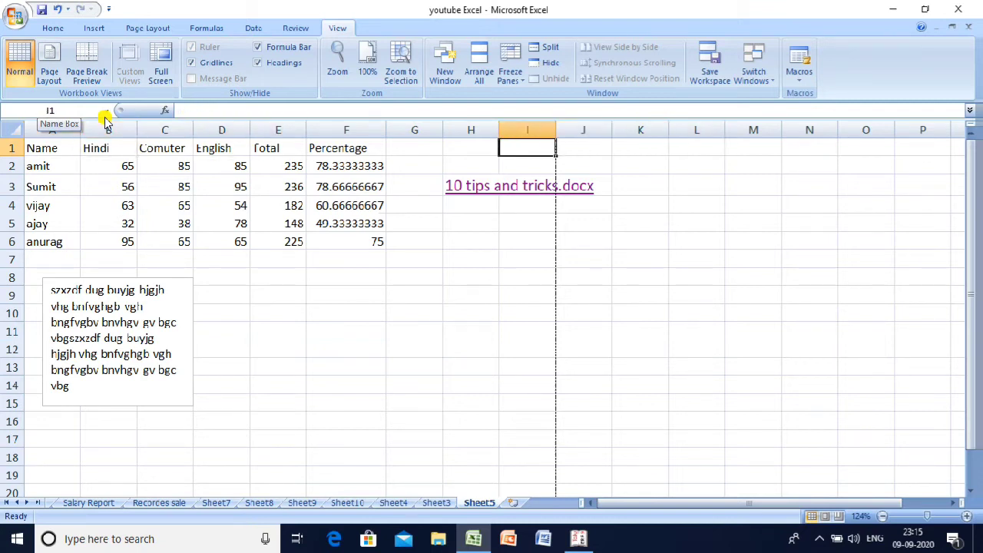
pyautogui.press('Down')
pyautogui.press('Down')
pyautogui.press('Down')
pyautogui.press('Down')
pyautogui.press('Down')
pyautogui.press('Down')
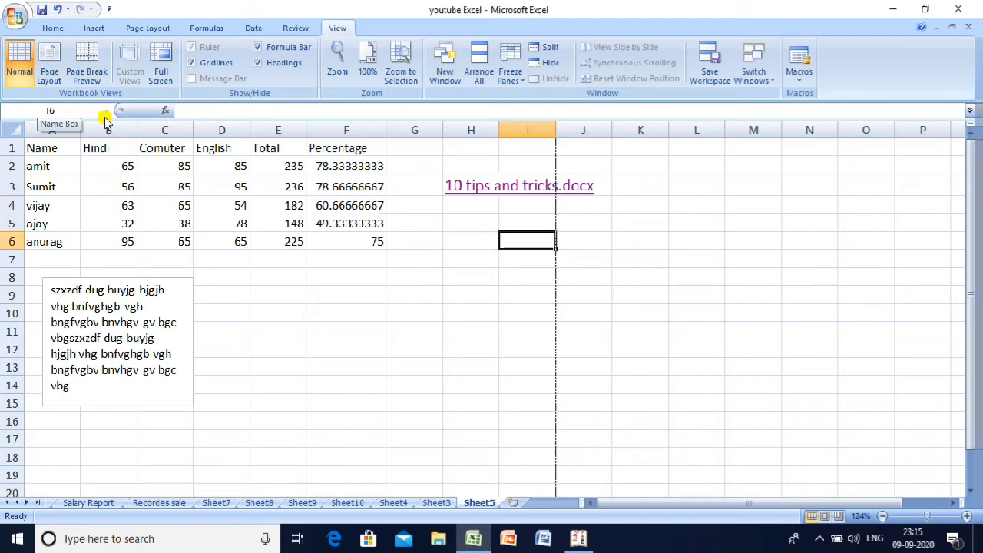
pyautogui.press('Down')
pyautogui.press('Down')
pyautogui.press('Down')
pyautogui.press('Down')
pyautogui.press('Down')
pyautogui.press('Down')
pyautogui.press('Down')
pyautogui.press('Down')
pyautogui.press('Down')
pyautogui.press('Down')
pyautogui.press('Down')
pyautogui.press('Down')
pyautogui.press('Down')
pyautogui.press('Down')
pyautogui.press('Down')
pyautogui.press('Down')
pyautogui.press('Down')
pyautogui.press('Down')
pyautogui.press('Down')
pyautogui.press('Down')
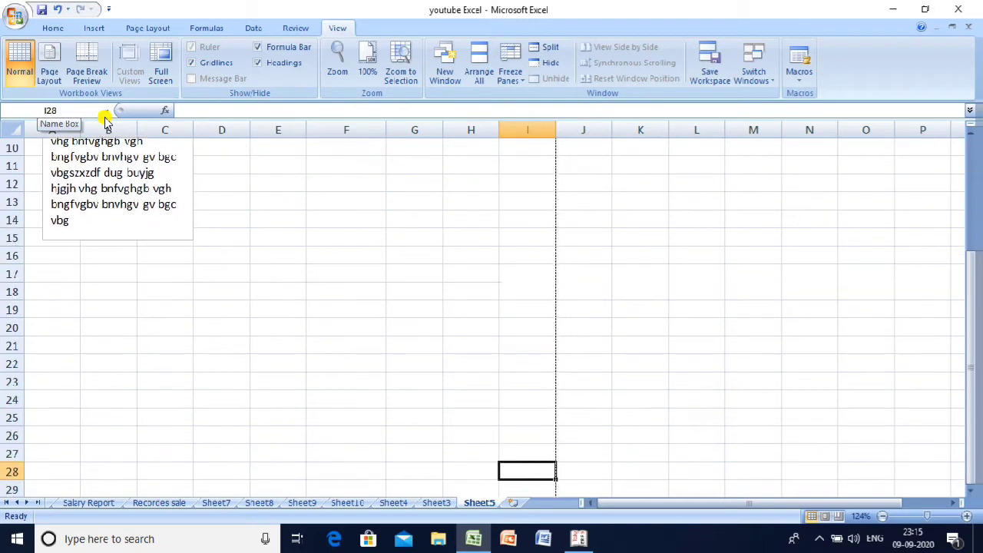
pyautogui.press('Down')
pyautogui.press('Down')
pyautogui.press('Down')
pyautogui.press('Down')
pyautogui.press('Down')
pyautogui.press('Down')
pyautogui.press('Down')
pyautogui.press('Down')
pyautogui.press('Down')
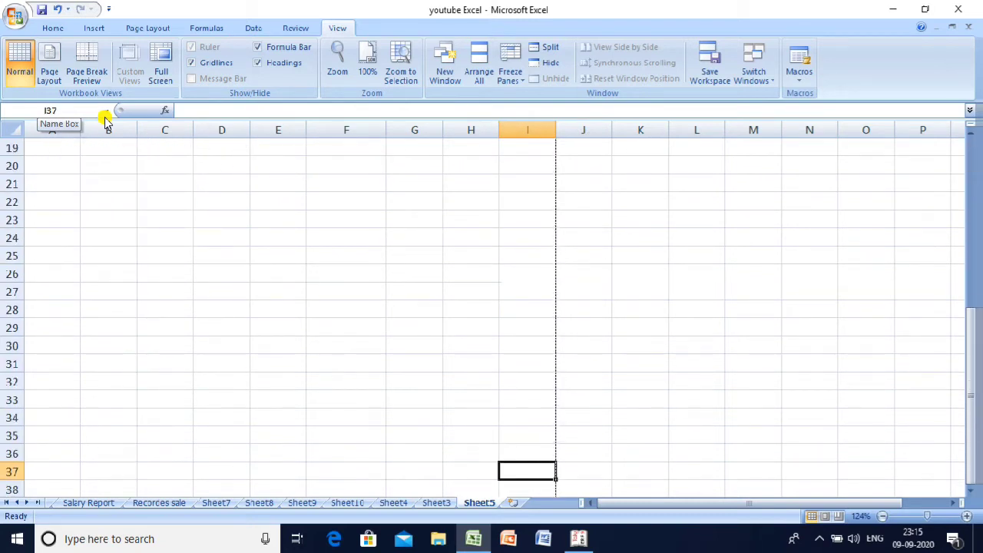
pyautogui.press('Down')
pyautogui.press('Down')
pyautogui.press('Down')
pyautogui.press('Down')
pyautogui.press('Down')
pyautogui.press('Down')
pyautogui.press('Down')
pyautogui.press('Down')
pyautogui.press('Down')
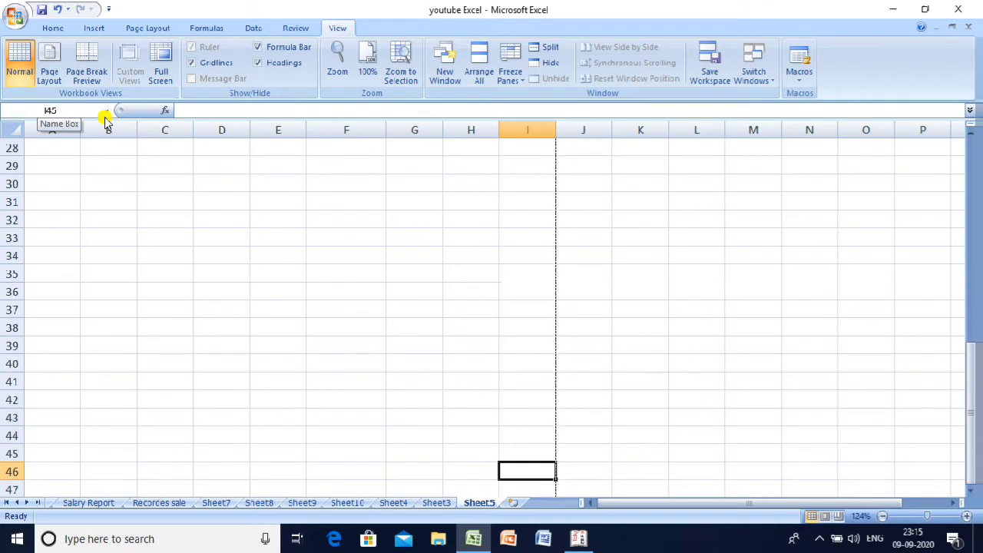
pyautogui.press('Down')
pyautogui.press('Down')
pyautogui.press('Down')
pyautogui.press('Up')
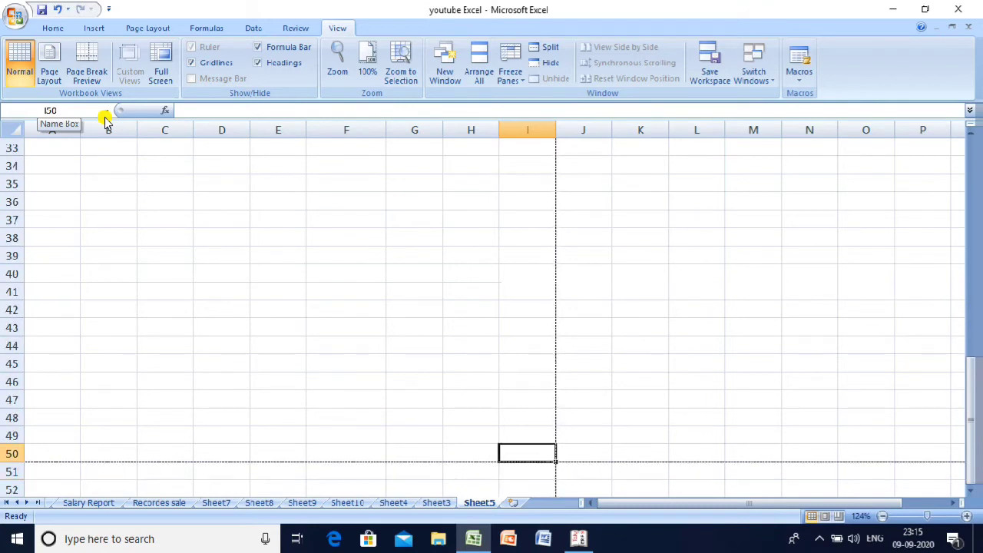
pyautogui.press('Left')
pyautogui.press('Left')
pyautogui.press('Left')
pyautogui.press('Left')
pyautogui.press('Left')
pyautogui.press('Left')
pyautogui.press('Left')
pyautogui.press('Left')
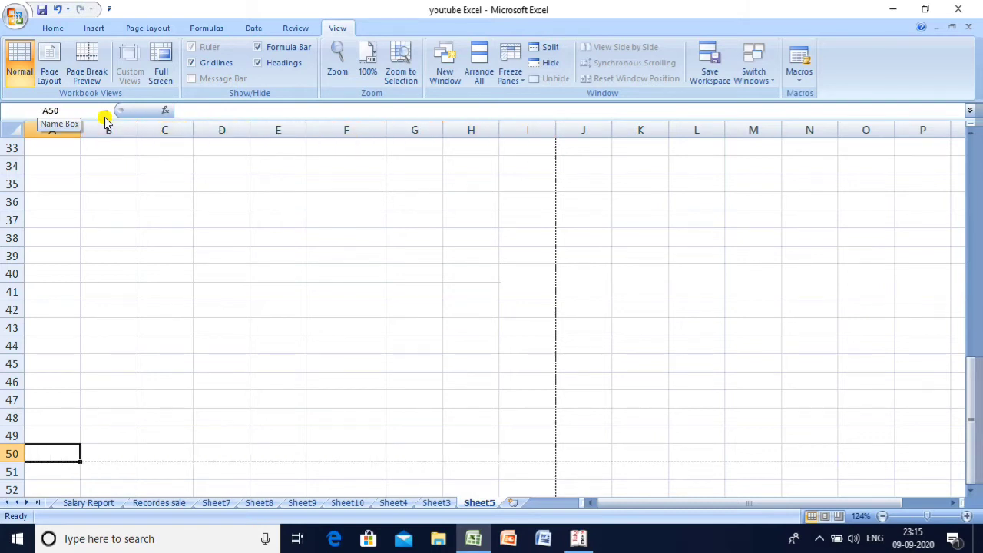
pyautogui.press('Right')
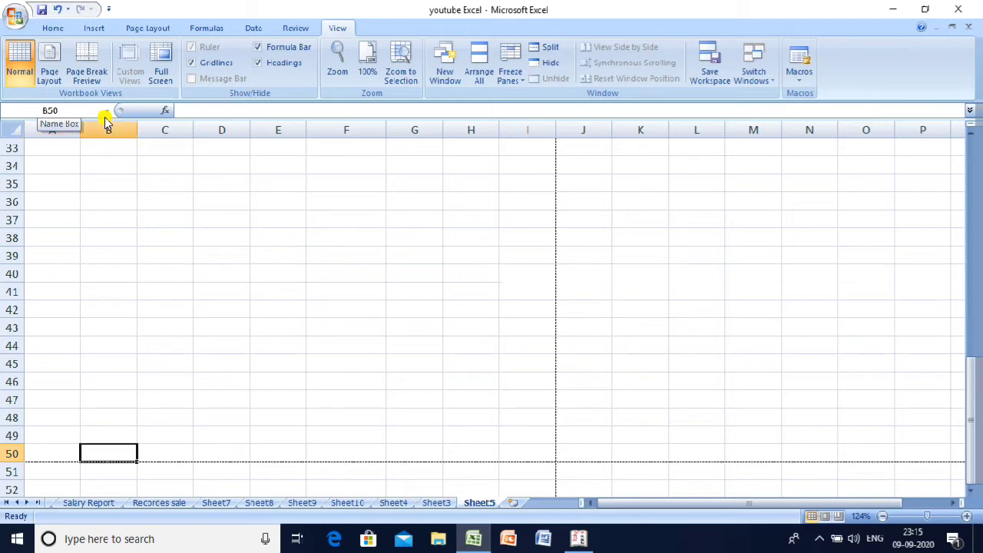
pyautogui.press('Up')
pyautogui.press('Up')
pyautogui.press('Up')
pyautogui.press('Up')
pyautogui.press('Up')
pyautogui.press('Up')
pyautogui.press('Up')
pyautogui.press('Up')
pyautogui.press('Up')
pyautogui.press('Up')
pyautogui.press('Up')
pyautogui.press('Up')
pyautogui.press('Up')
pyautogui.press('Up')
pyautogui.press('Up')
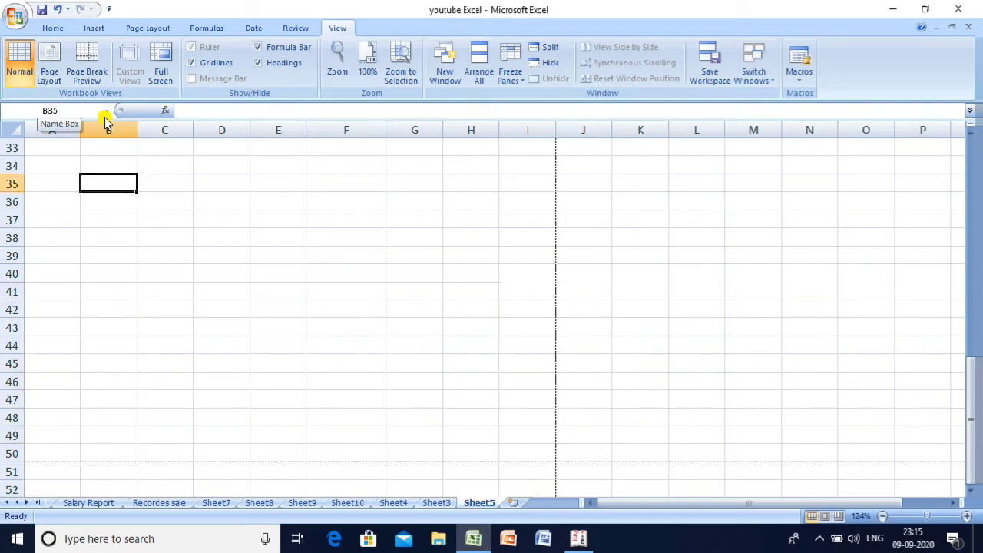
pyautogui.press('Up')
pyautogui.press('Up')
pyautogui.press('Up')
pyautogui.press('Up')
pyautogui.press('Up')
pyautogui.press('Up')
pyautogui.press('Up')
pyautogui.press('Up')
pyautogui.press('Up')
pyautogui.press('Up')
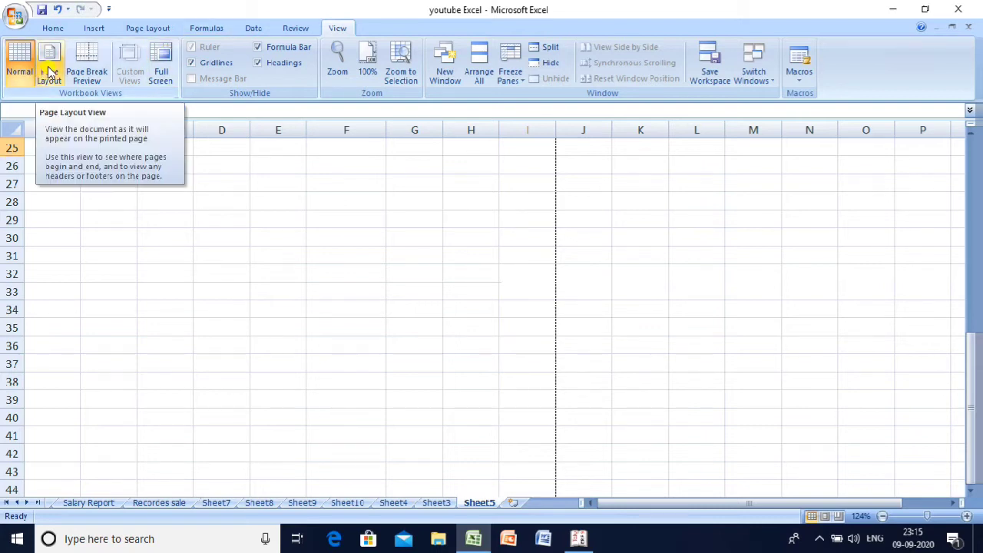
# - Add Print Preview to the Quick Access Toolbar and use it to preview the sheet
pyautogui.click(110, 9)
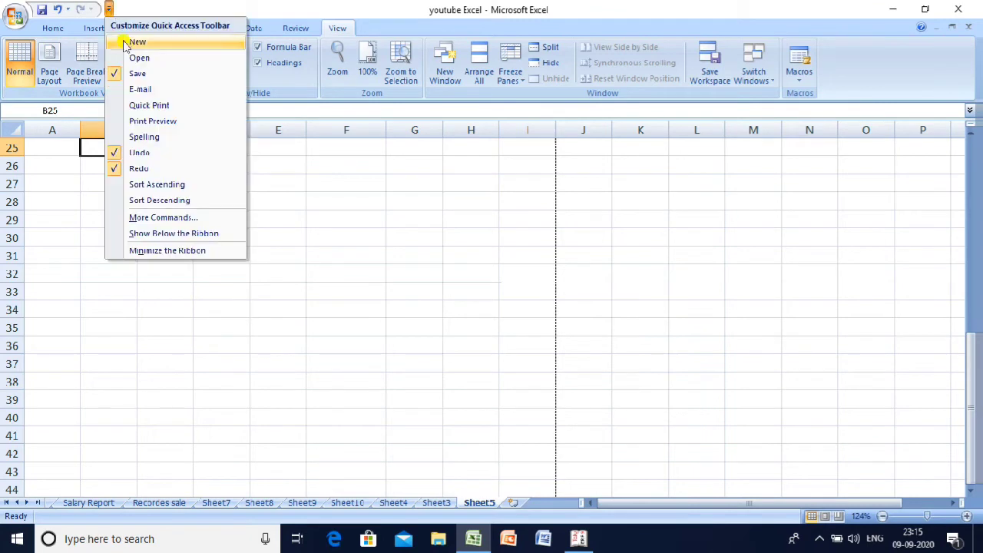
pyautogui.click(158, 122)
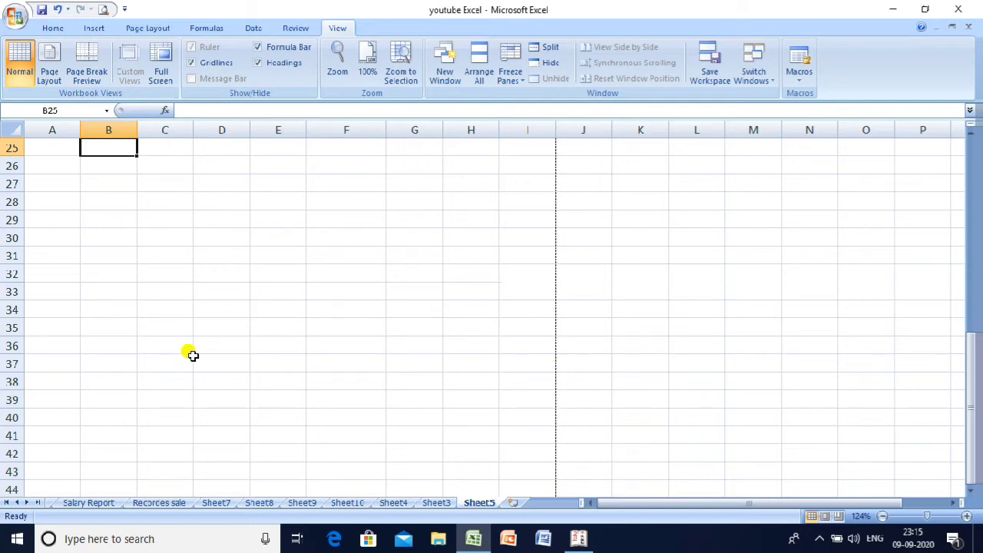
pyautogui.click(103, 9)
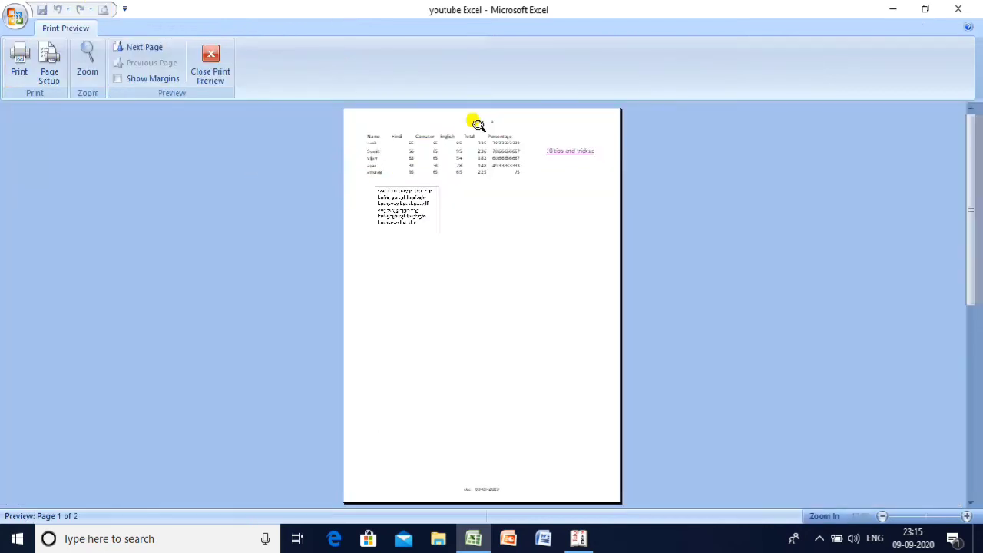
# - Zoom the preview, check the footer and page 2, then close Print Preview
pyautogui.click(477, 124)
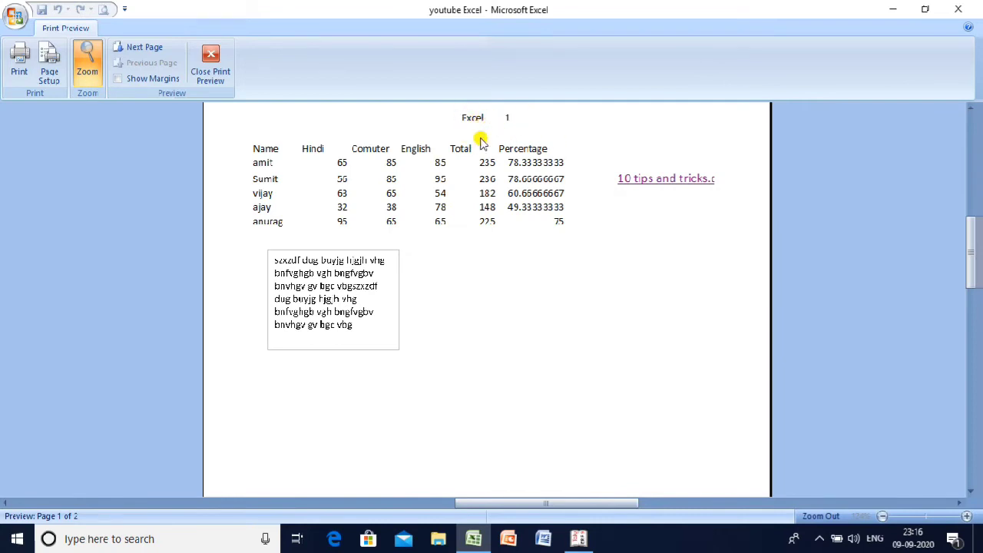
pyautogui.click(971, 492)
pyautogui.moveTo(974, 494); pyautogui.dragTo(973, 494)
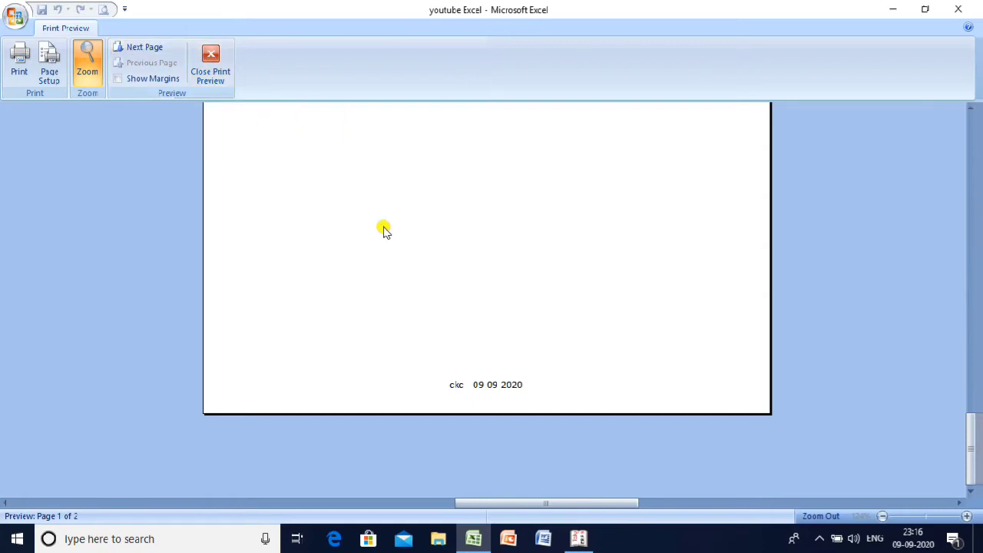
pyautogui.click(138, 52)
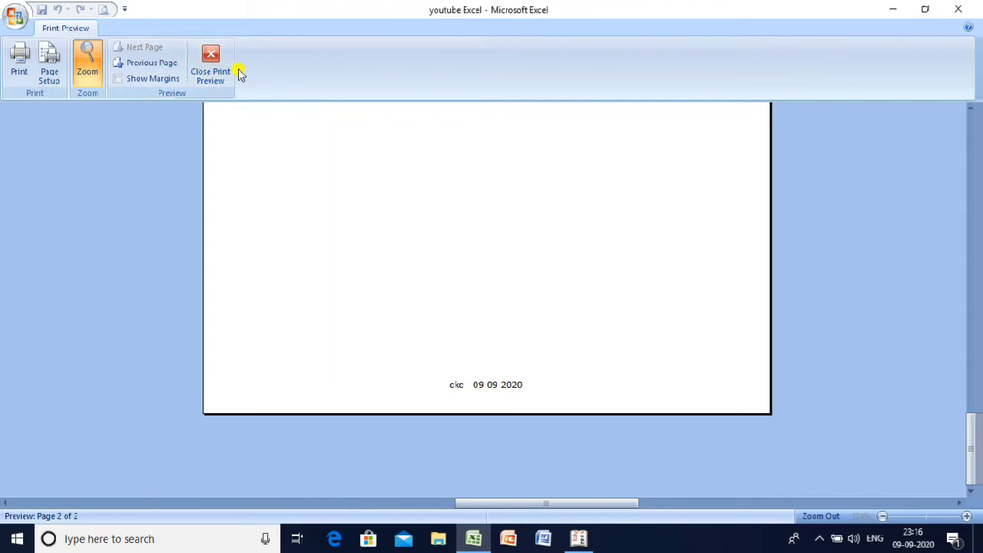
pyautogui.click(215, 61)
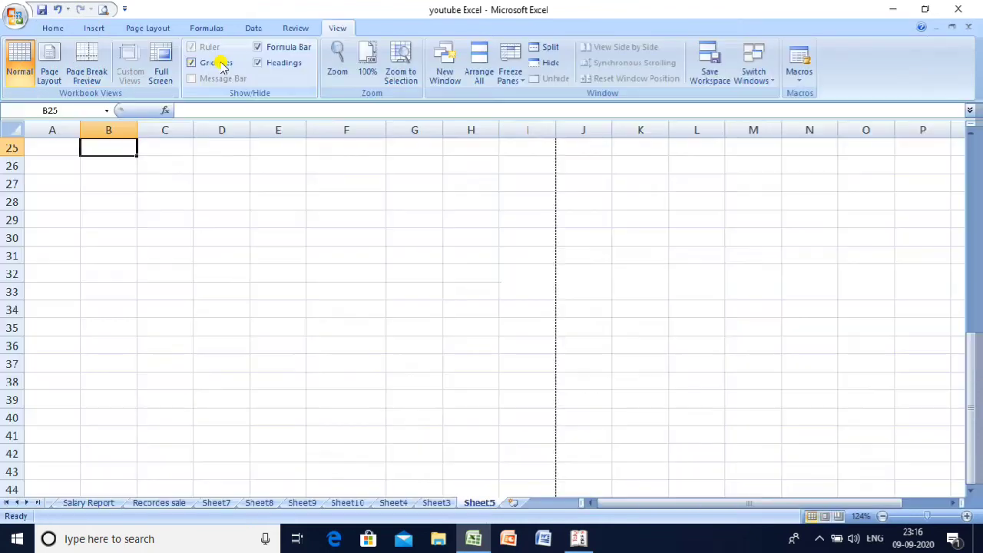
# - Insert a red-style WordArt reading 'Computer'
pyautogui.click(390, 218)
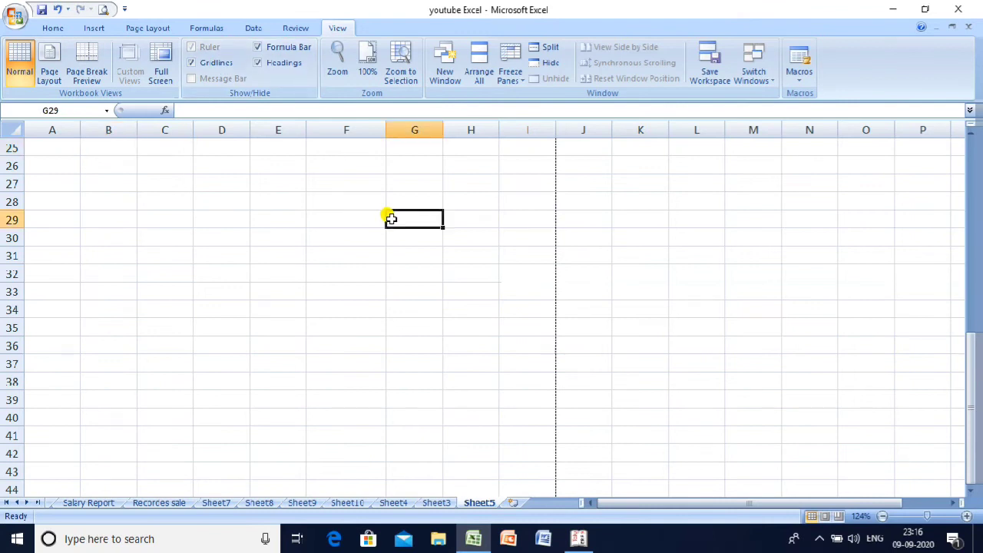
pyautogui.press('Up')
pyautogui.press('Up')
pyautogui.press('Up')
pyautogui.press('Up')
pyautogui.press('Up')
pyautogui.press('Up')
pyautogui.press('Up')
pyautogui.press('Up')
pyautogui.press('Up')
pyautogui.press('Up')
pyautogui.press('Up')
pyautogui.press('Up')
pyautogui.press('Up')
pyautogui.press('Up')
pyautogui.press('Up')
pyautogui.press('Up')
pyautogui.press('Up')
pyautogui.press('Up')
pyautogui.press('Up')
pyautogui.press('Up')
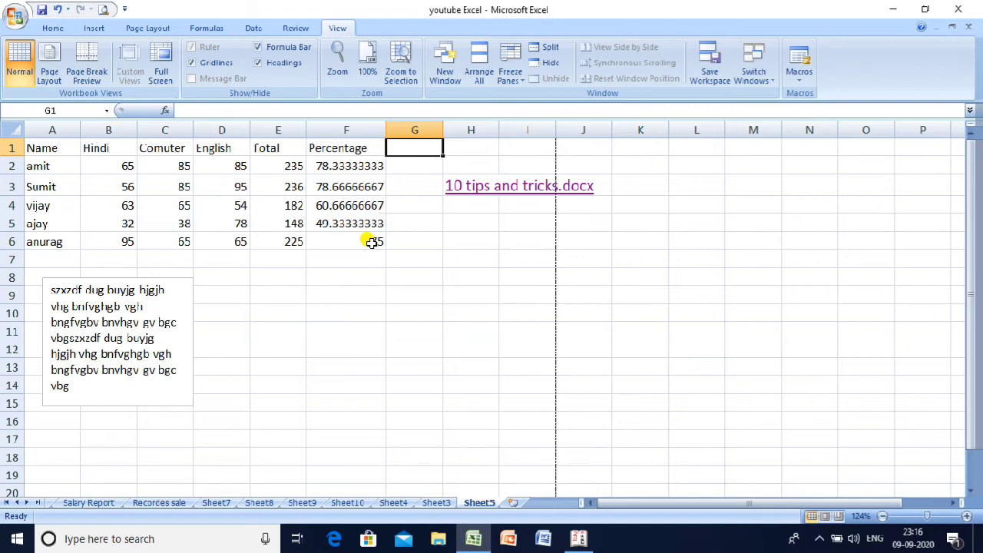
pyautogui.click(373, 241)
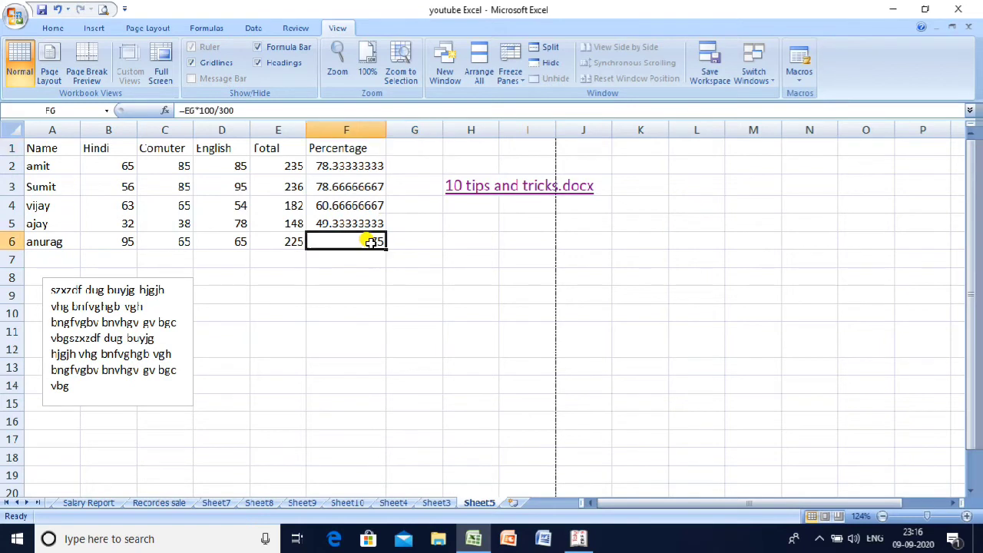
pyautogui.click(94, 29)
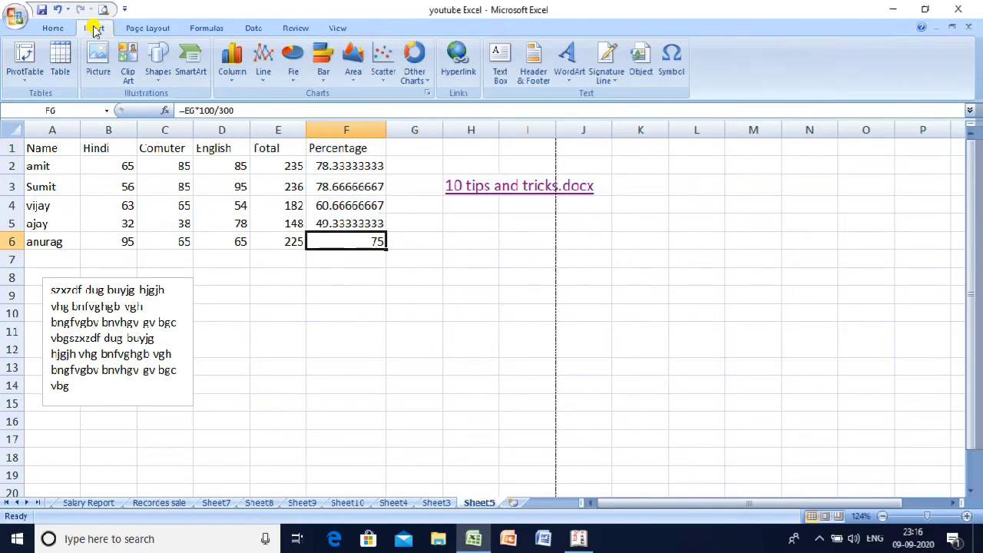
pyautogui.click(577, 86)
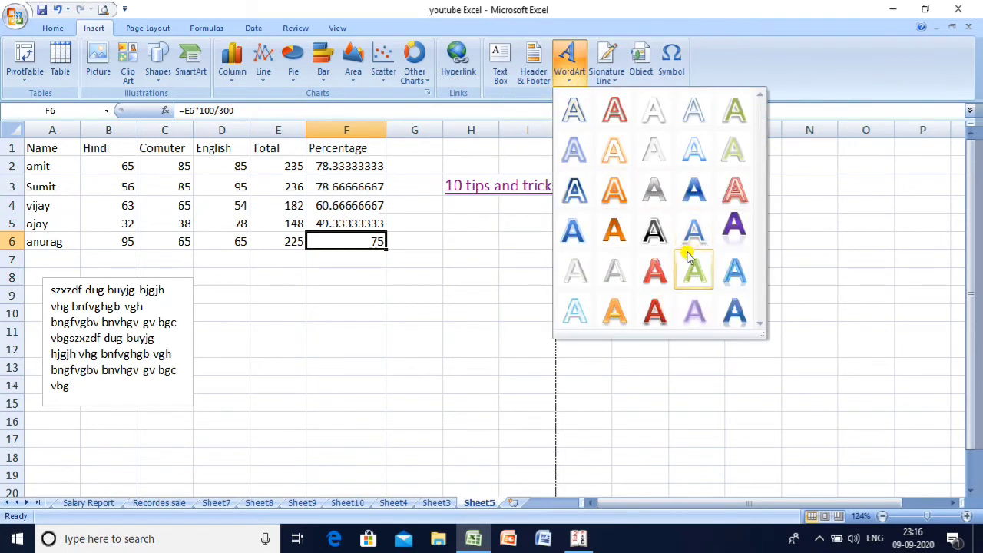
pyautogui.click(654, 272)
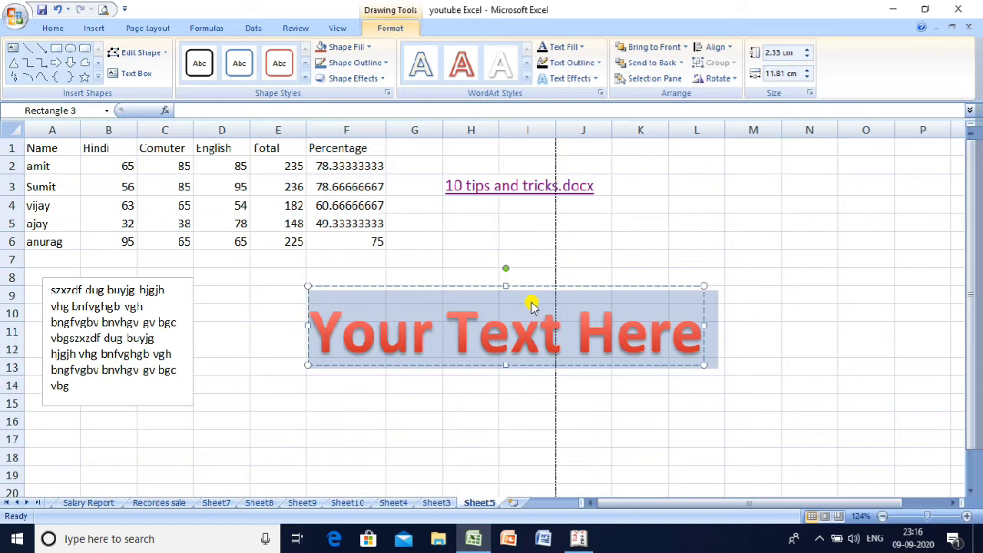
pyautogui.write('Computer')
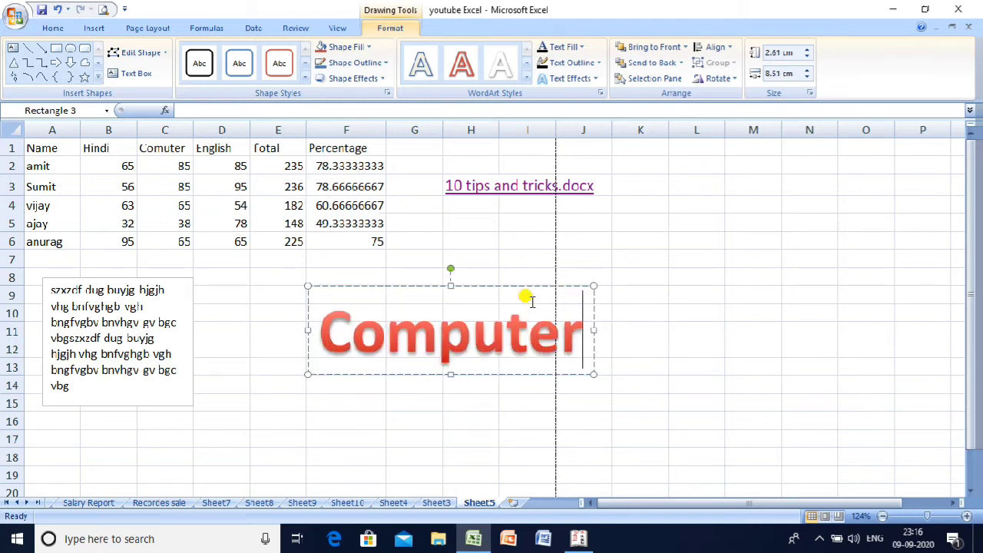
# - Move the Computer WordArt left, under the marks table beside the text box
pyautogui.click(534, 274)
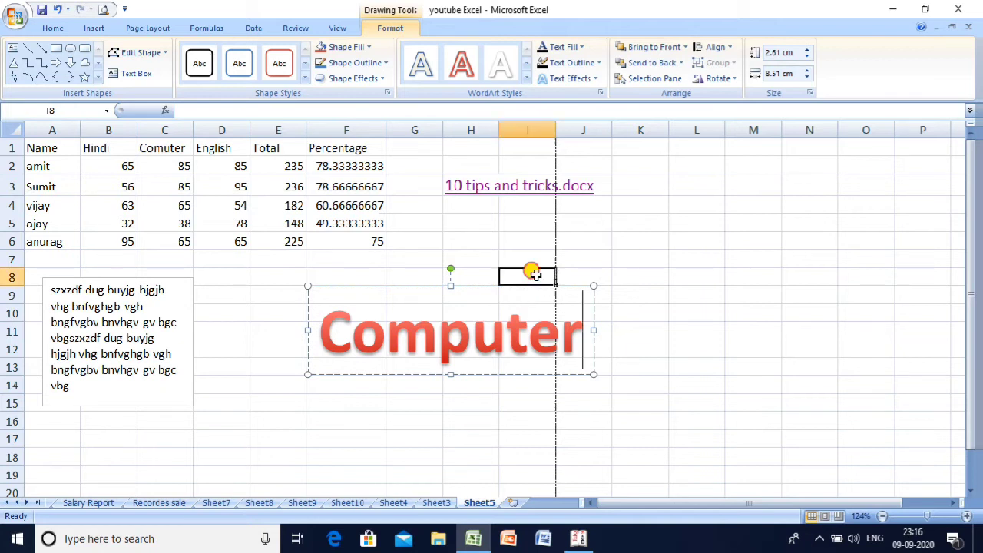
pyautogui.click(490, 322)
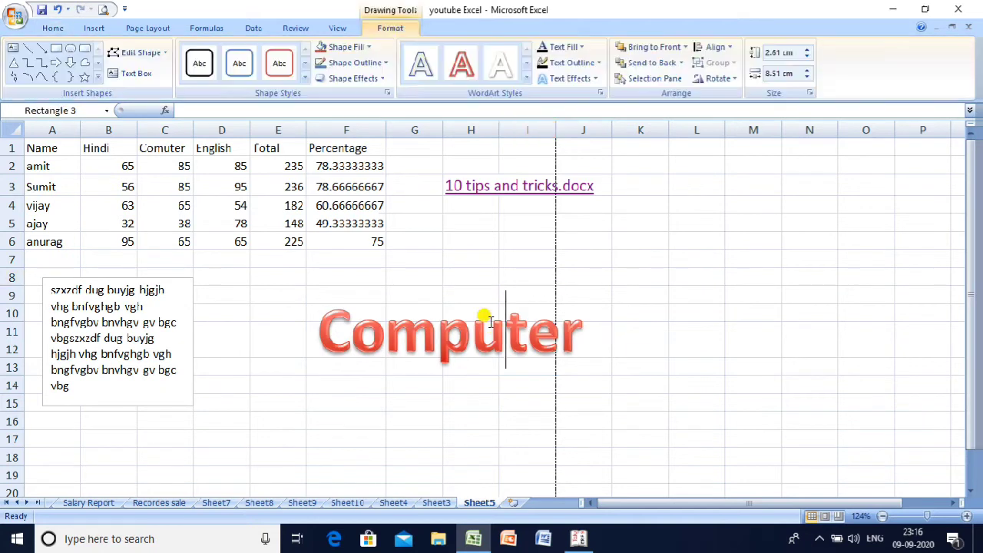
pyautogui.moveTo(478, 288); pyautogui.dragTo(375, 267)
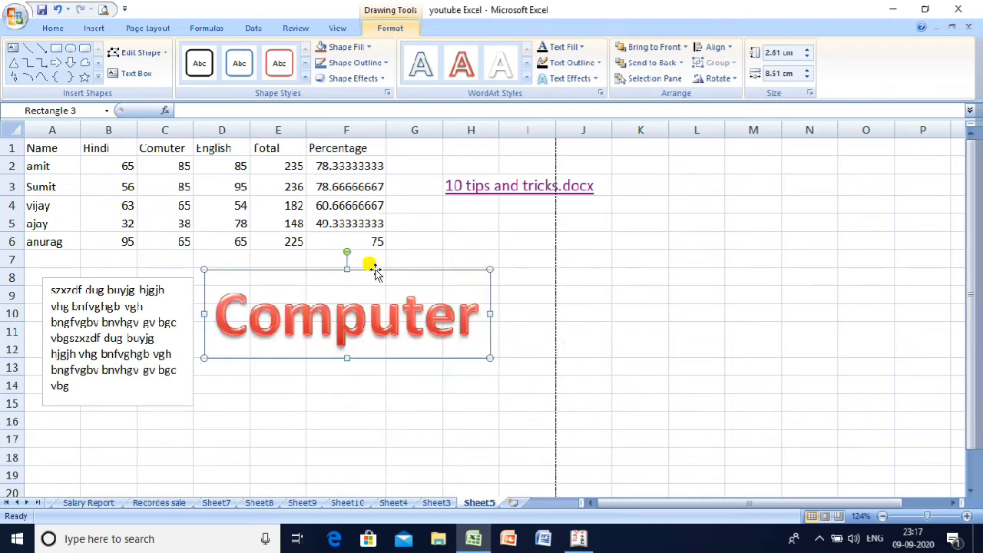
pyautogui.click(414, 245)
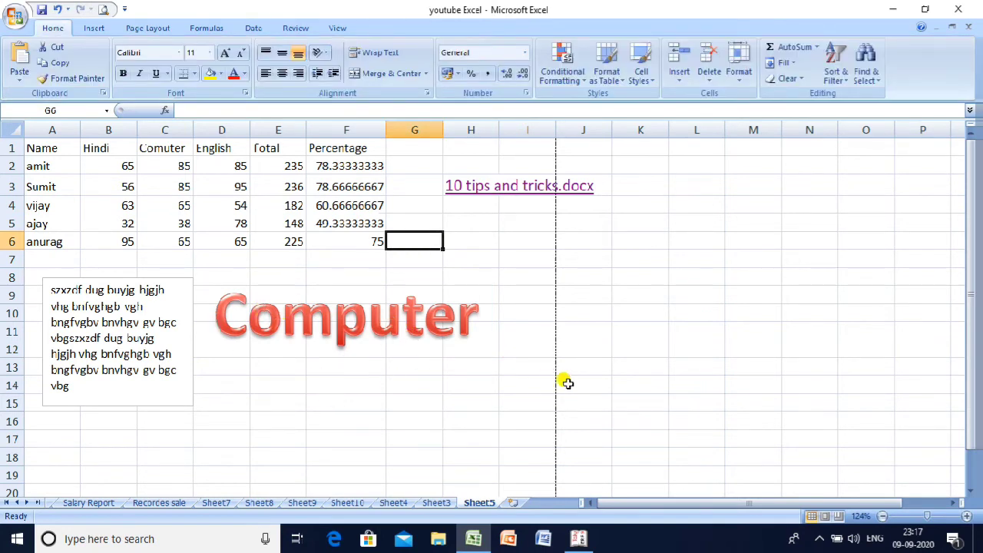
pyautogui.moveTo(566, 381); pyautogui.dragTo(423, 395)
pyautogui.click(342, 370)
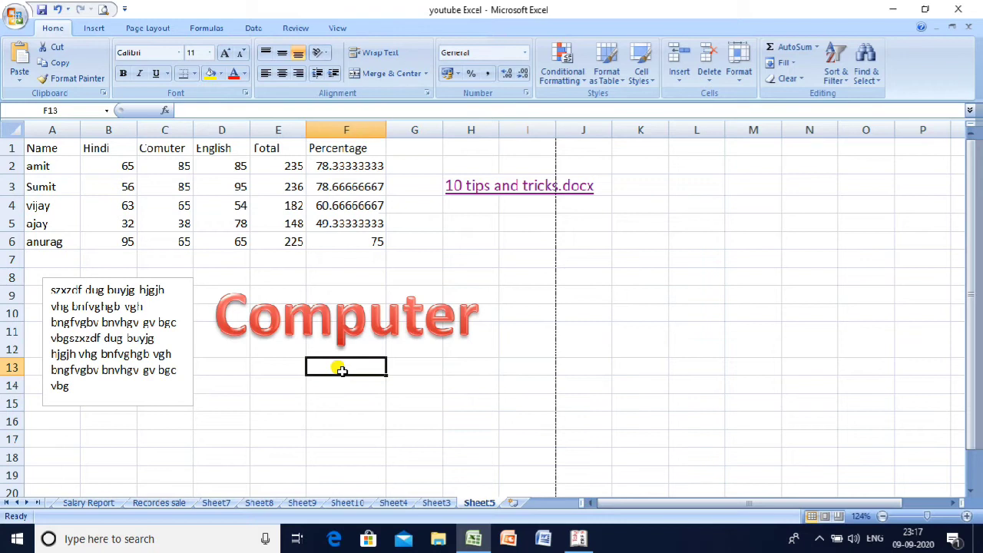
# - Select cells H4, H5, G5 and G7, then the empty rows below the marks table
pyautogui.click(103, 28)
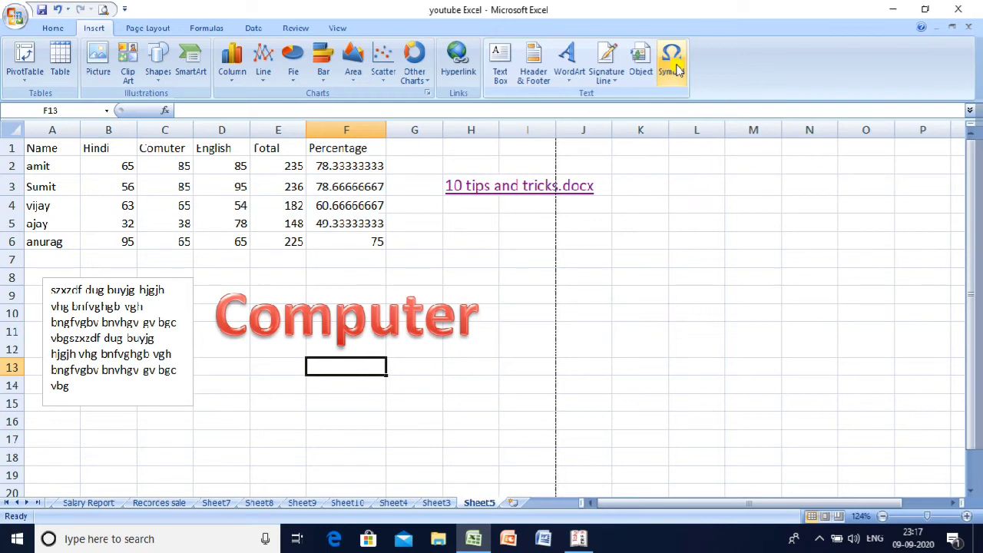
pyautogui.doubleClick(457, 206)
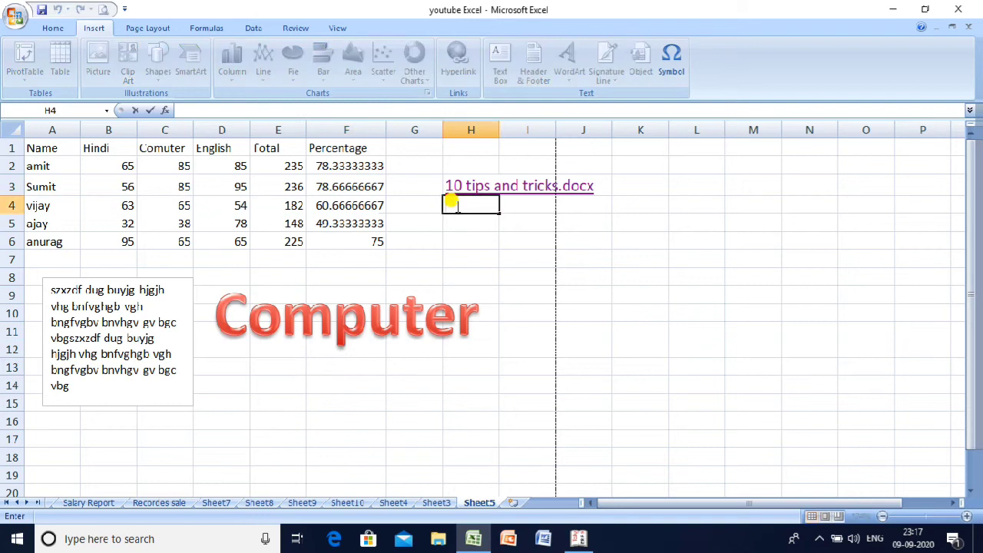
pyautogui.click(448, 221)
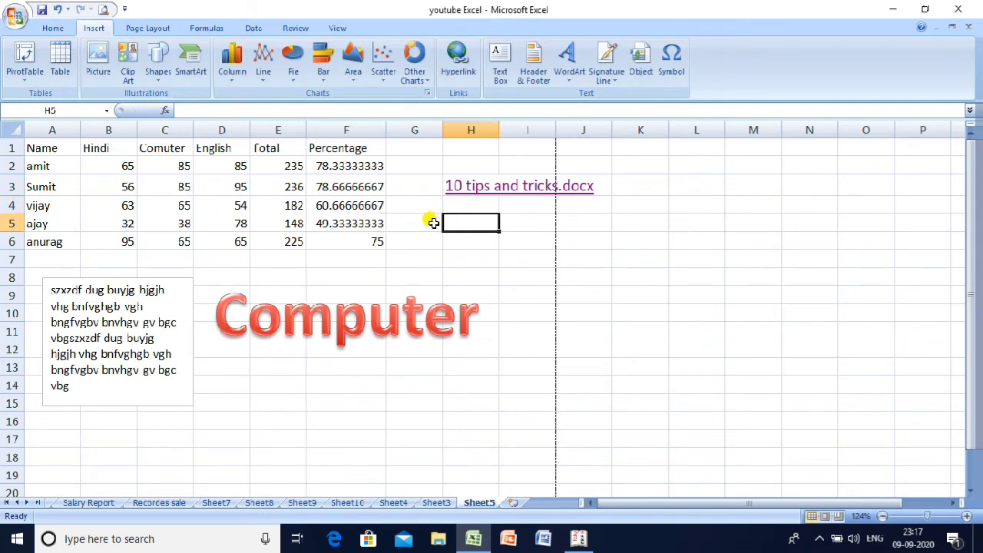
pyautogui.click(429, 223)
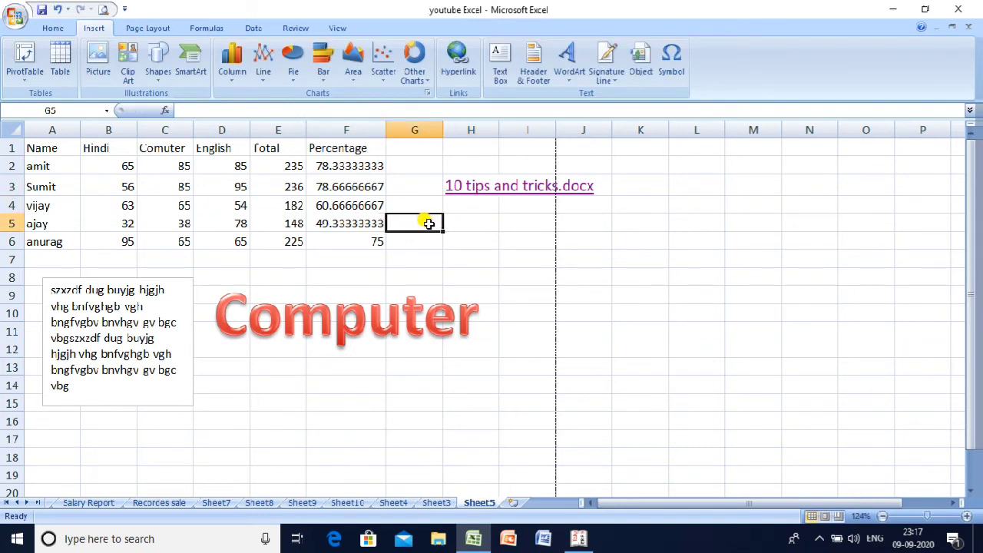
pyautogui.click(414, 257)
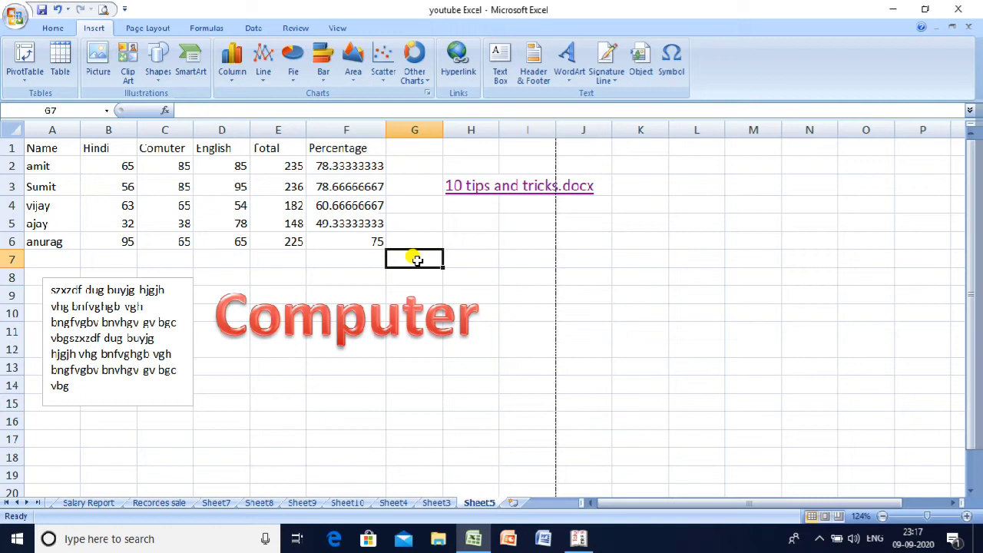
pyautogui.moveTo(415, 260); pyautogui.dragTo(59, 281)
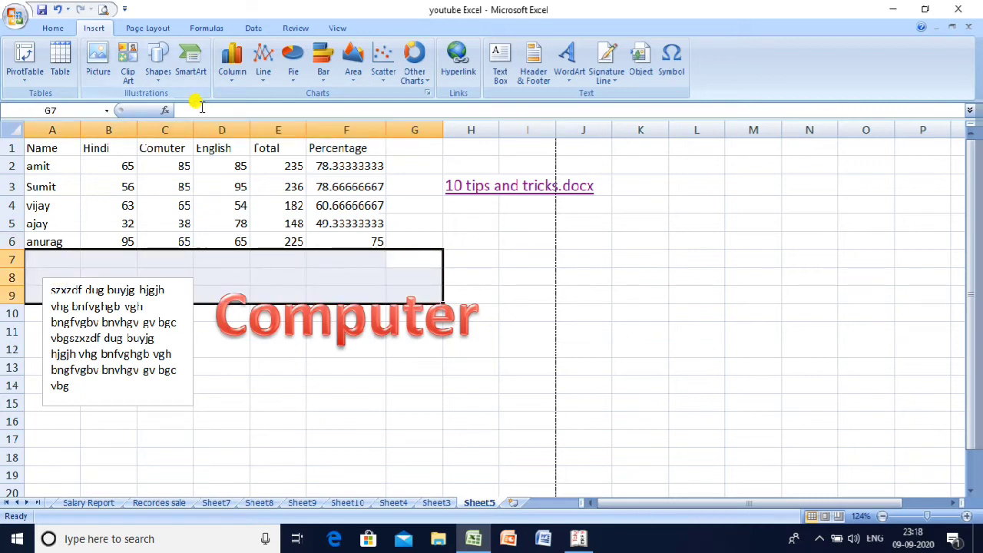
pyautogui.click(159, 188)
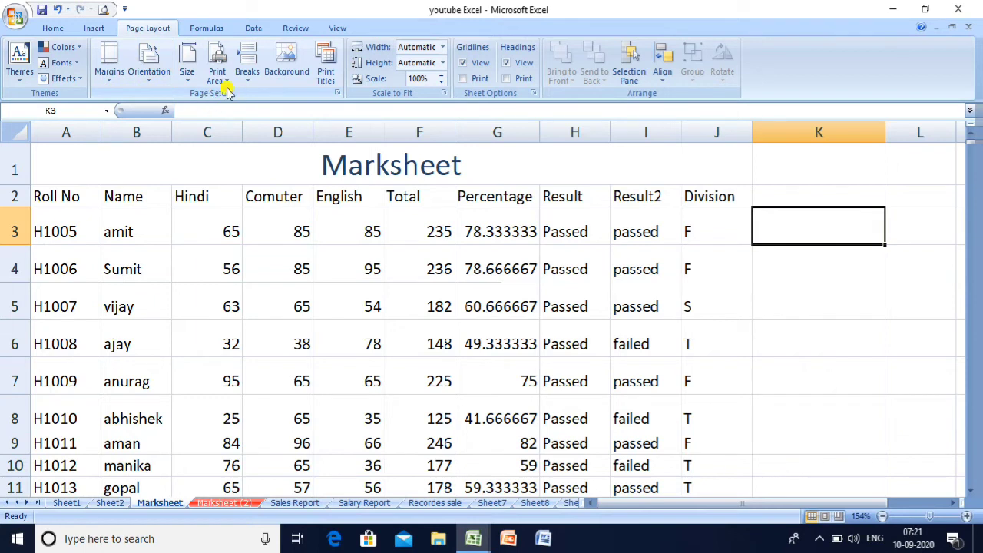
# - Apply Wide page margins to the Marksheet and scroll down to check the layout
pyautogui.click(107, 83)
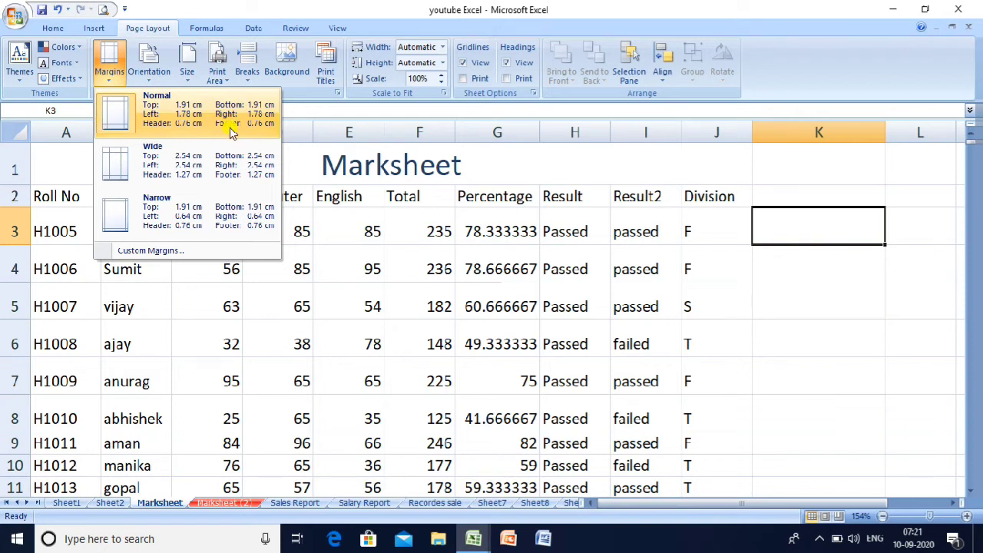
pyautogui.click(175, 158)
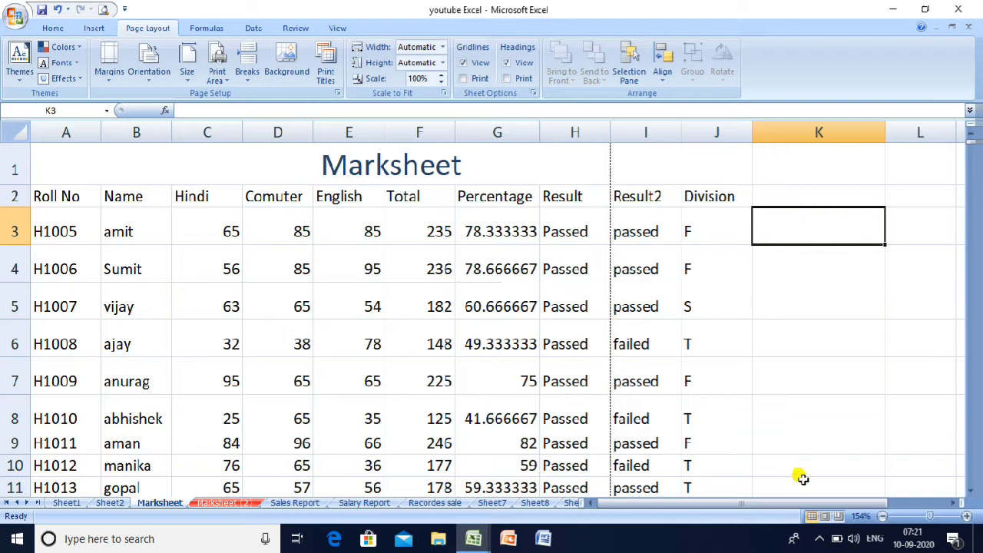
pyautogui.scroll(-1, 972, 492)
pyautogui.scroll(-1, 972, 491)
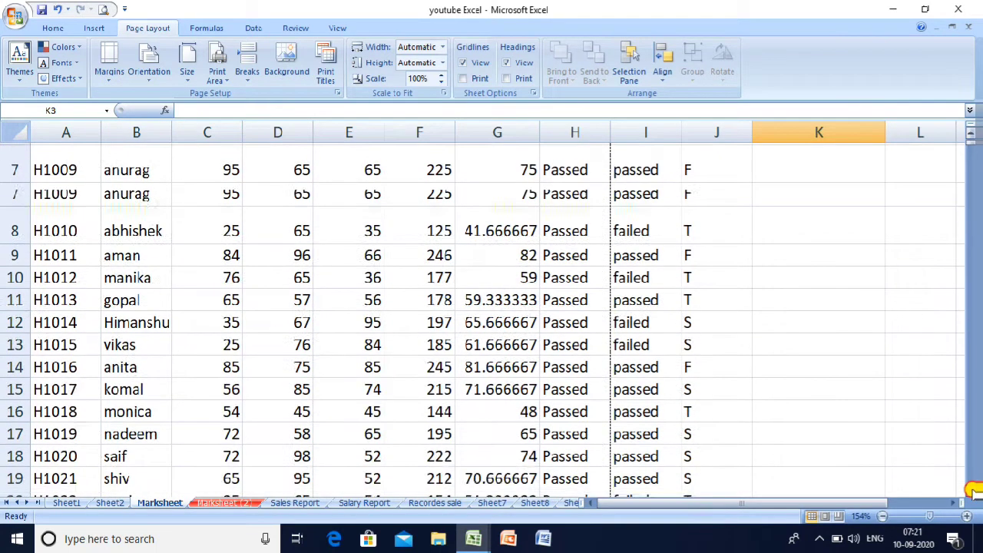
pyautogui.scroll(-2, 972, 492)
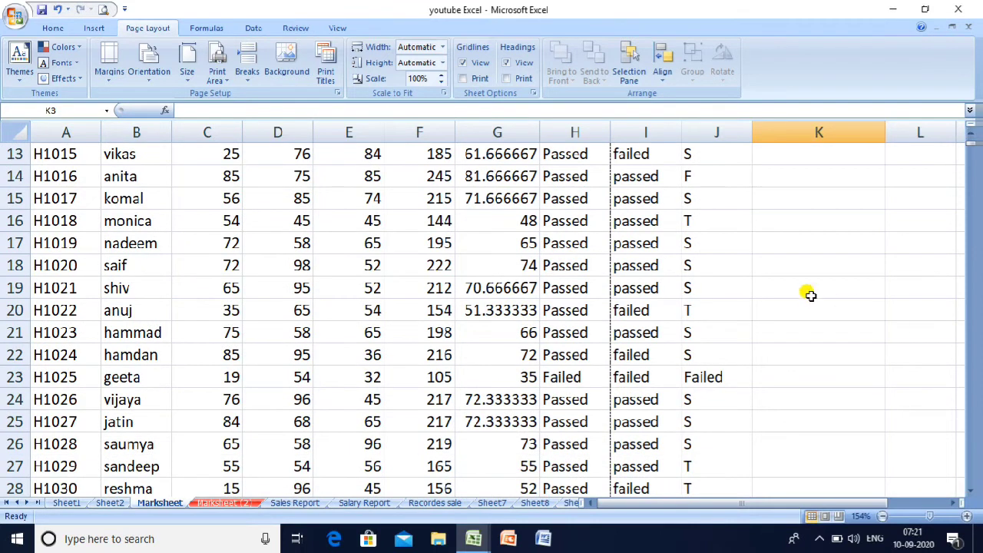
# - Switch to Normal margins, then to Narrow margins
pyautogui.click(108, 83)
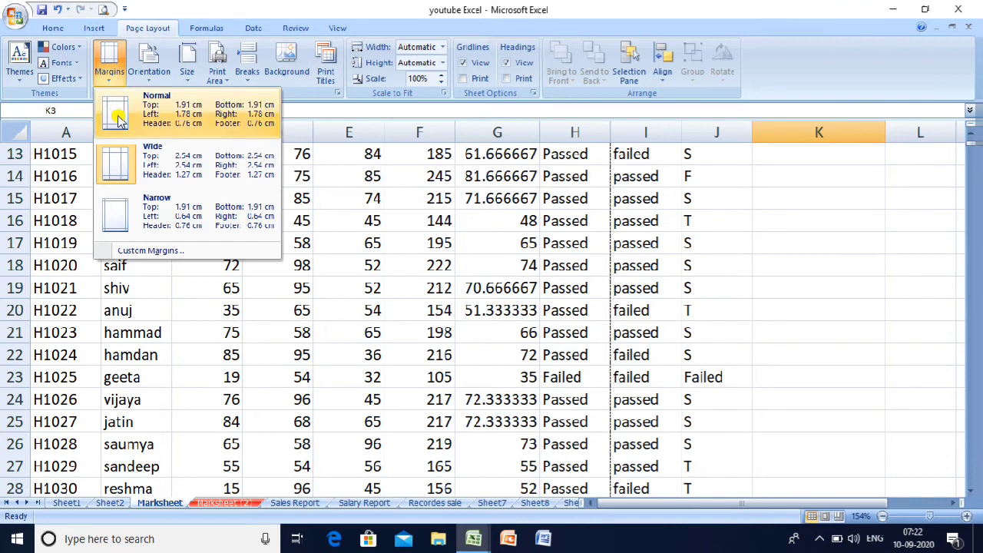
pyautogui.click(119, 116)
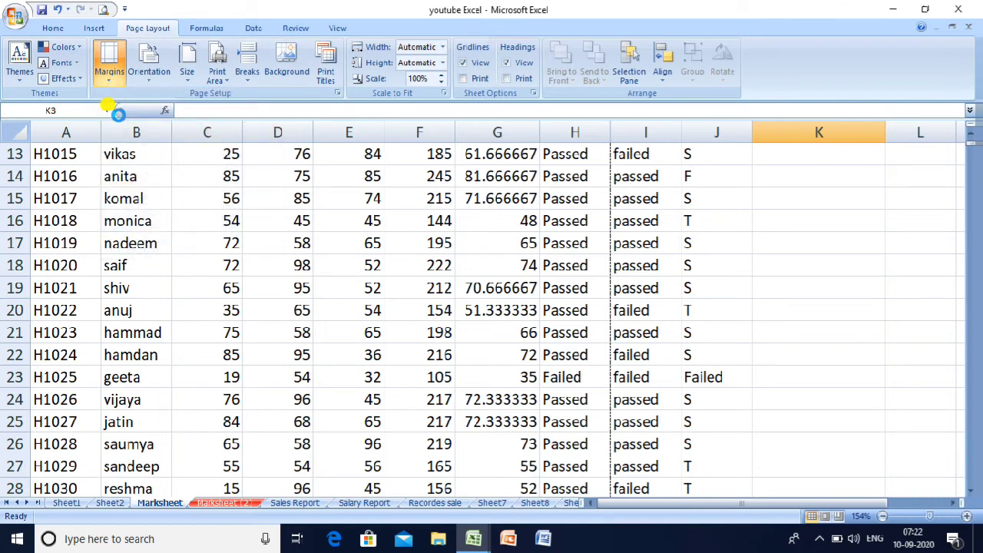
pyautogui.click(109, 77)
pyautogui.click(109, 76)
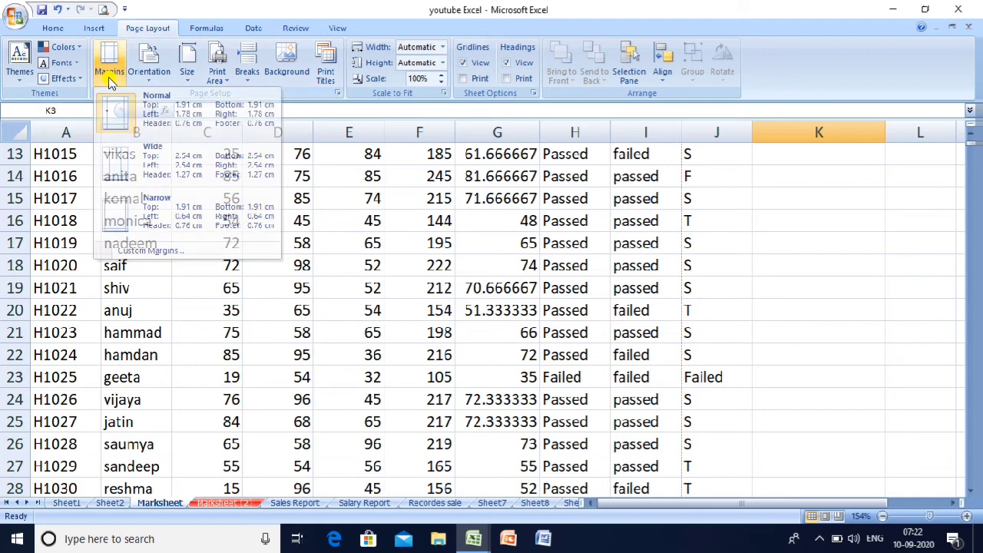
pyautogui.click(109, 76)
pyautogui.click(160, 221)
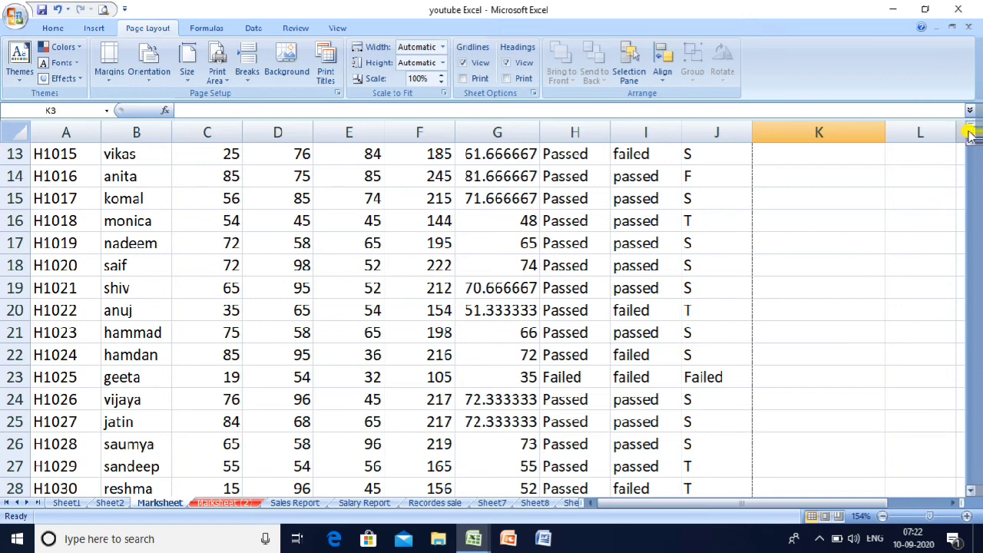
# - Scroll back to the top, select H2, and bring up the margin presets
pyautogui.scroll(3, 970, 133)
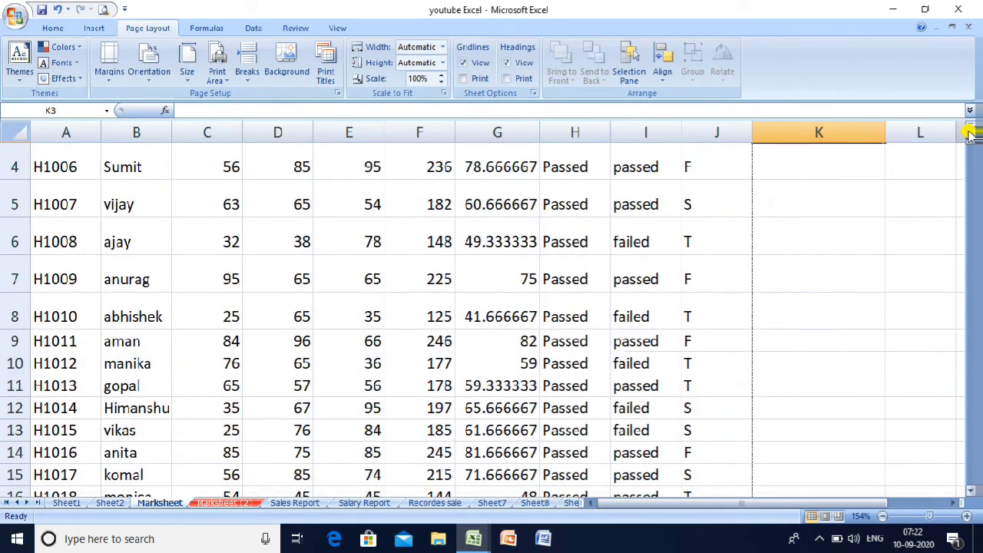
pyautogui.scroll(1, 970, 134)
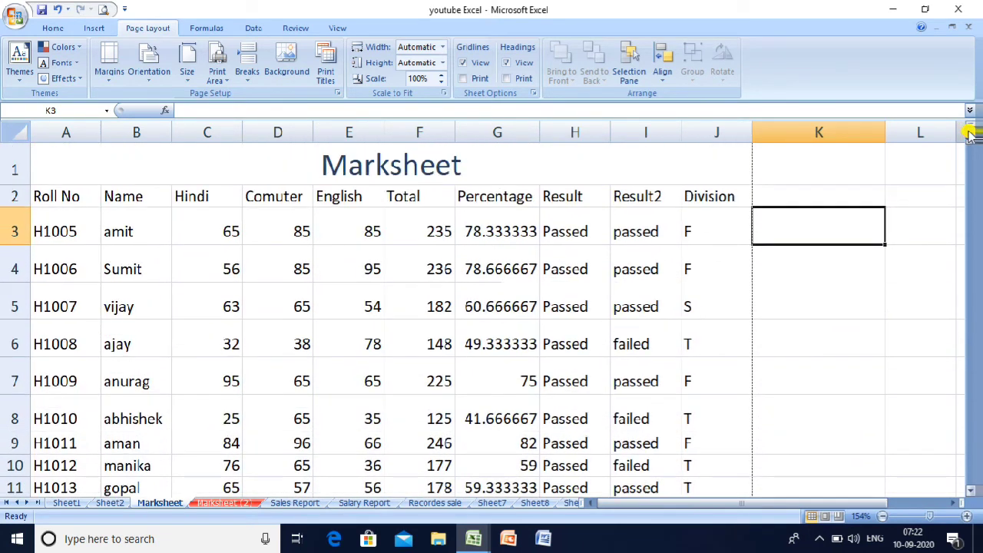
pyautogui.click(278, 290)
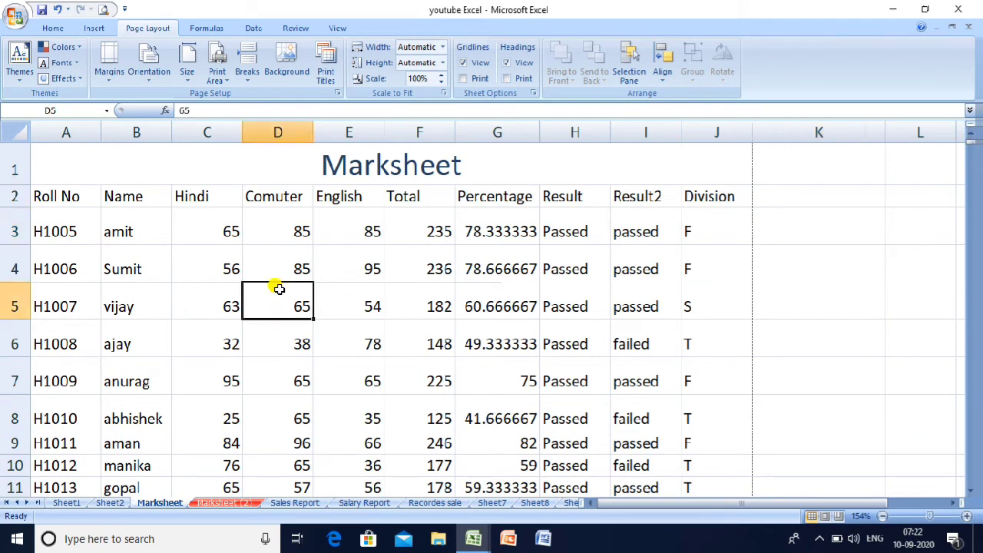
pyautogui.click(576, 197)
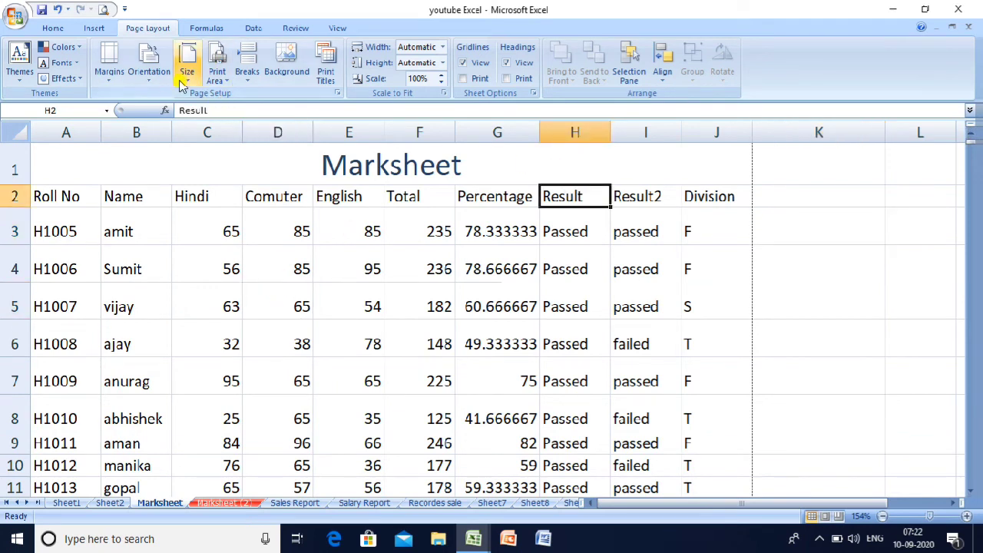
pyautogui.click(116, 80)
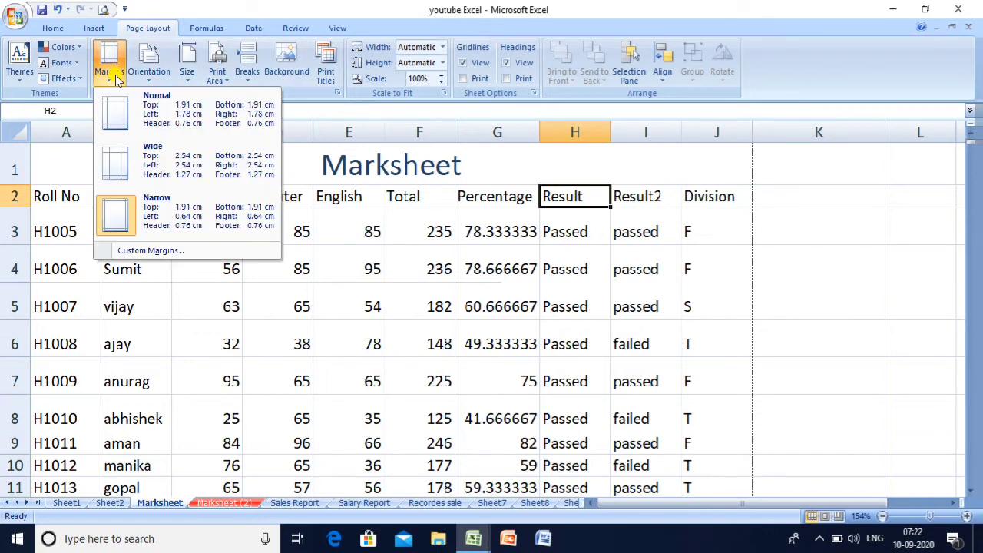
# - Try a 2.4 top margin in Custom Margins, cancel it, and apply Normal margins
pyautogui.click(161, 254)
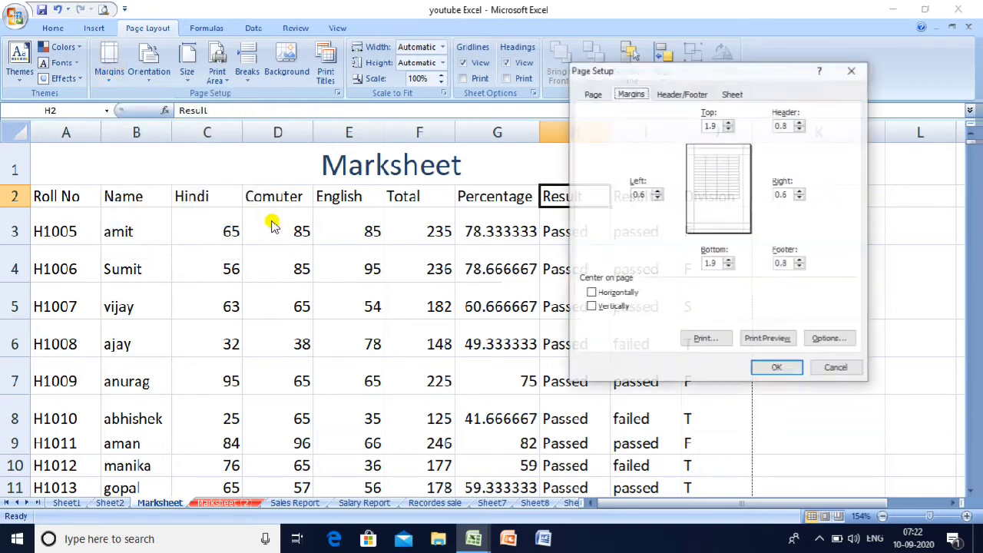
pyautogui.click(728, 122)
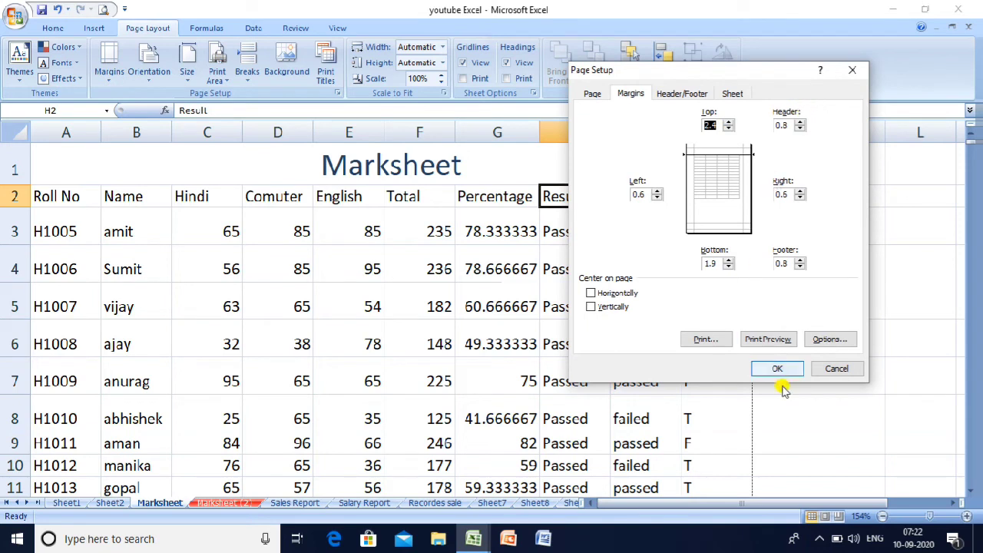
pyautogui.click(825, 371)
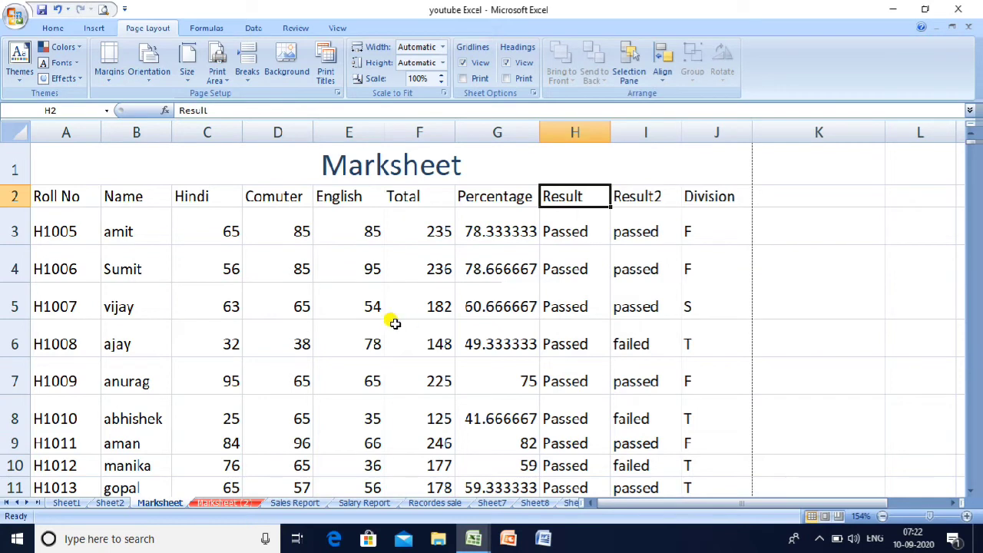
pyautogui.click(106, 80)
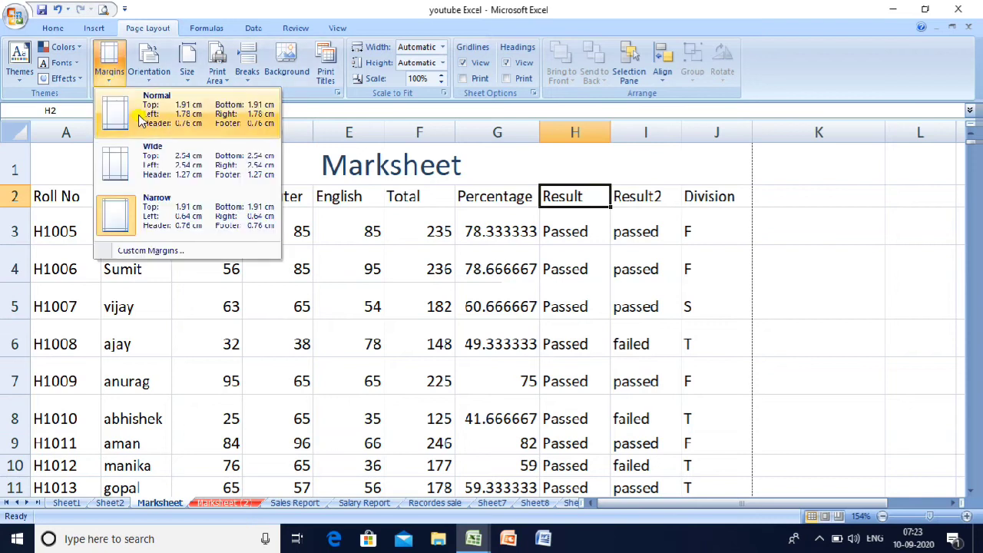
pyautogui.click(139, 117)
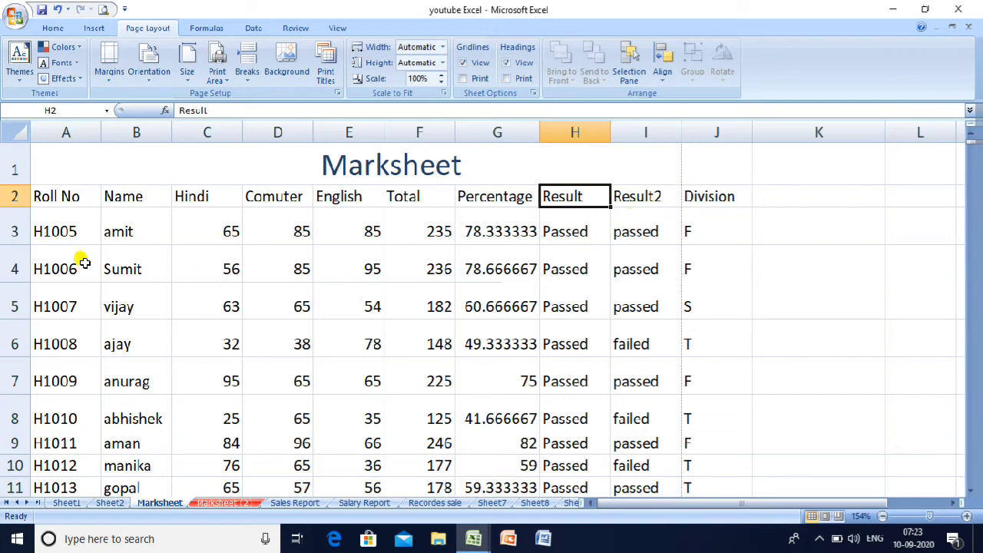
# - Change the Marksheet page orientation to Landscape
pyautogui.click(151, 82)
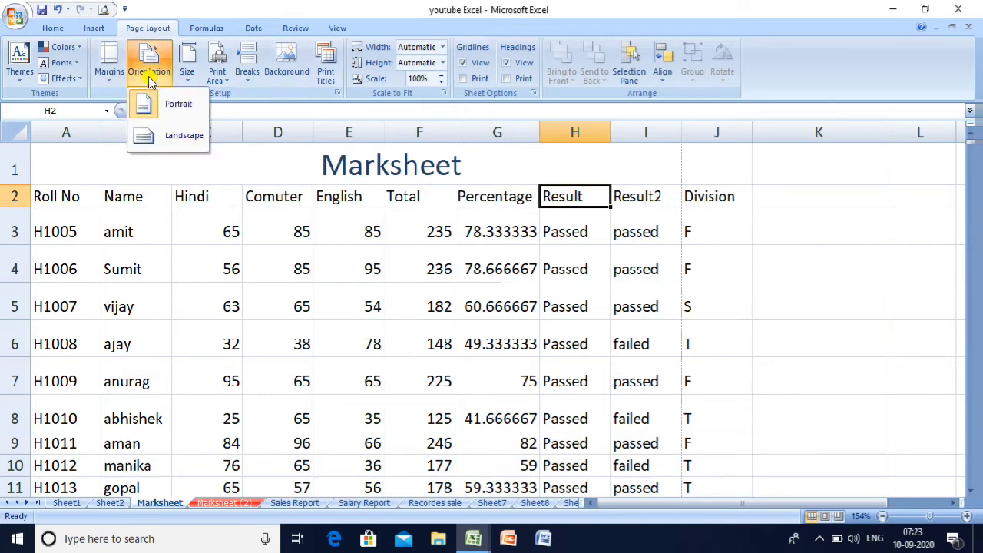
pyautogui.click(175, 136)
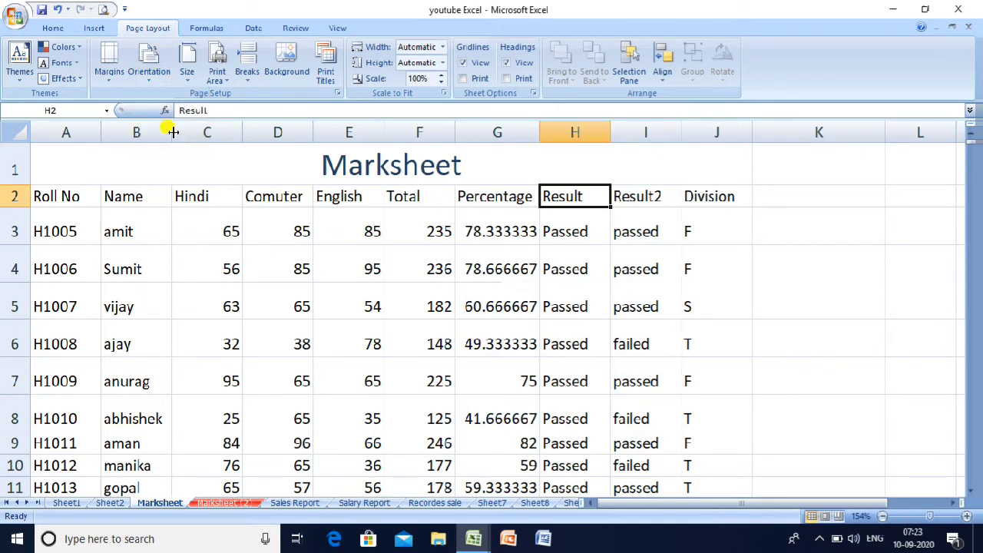
pyautogui.click(317, 252)
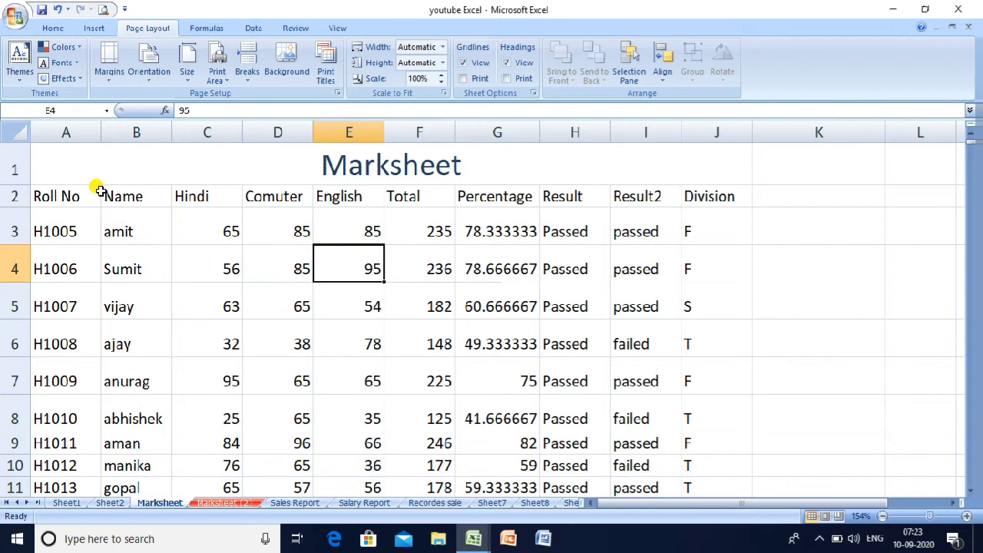
# - Preview the landscape printout through page 4, then close the preview
pyautogui.click(105, 10)
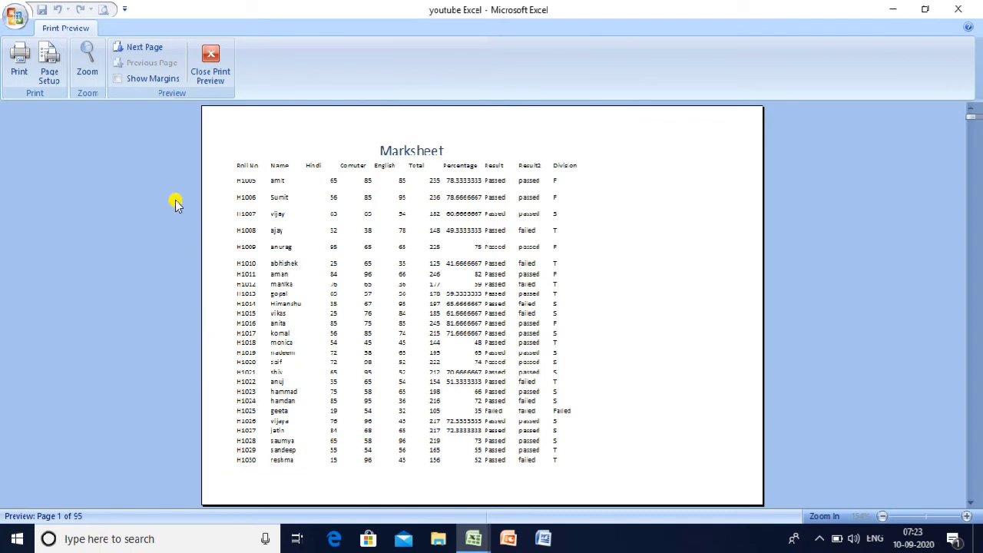
pyautogui.click(143, 49)
pyautogui.click(142, 49)
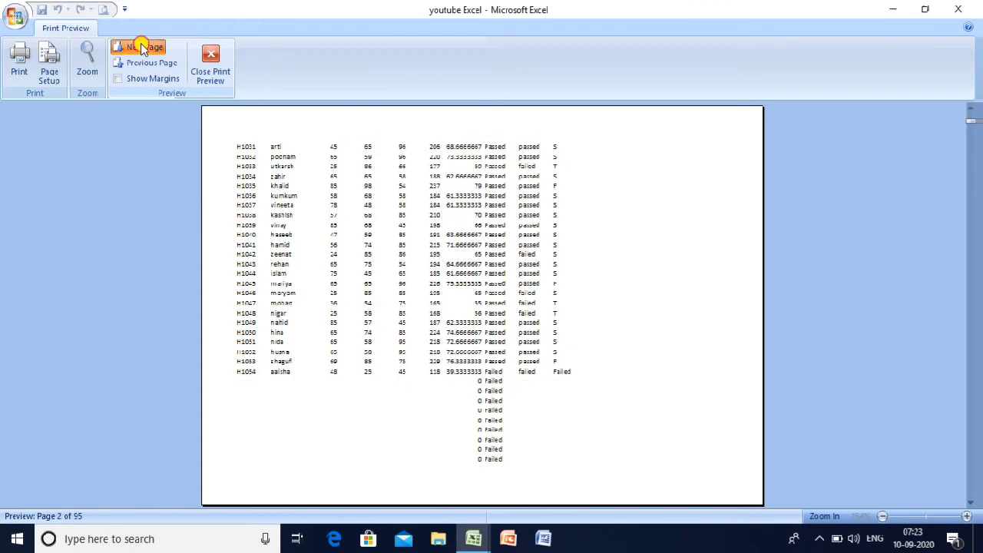
pyautogui.click(143, 49)
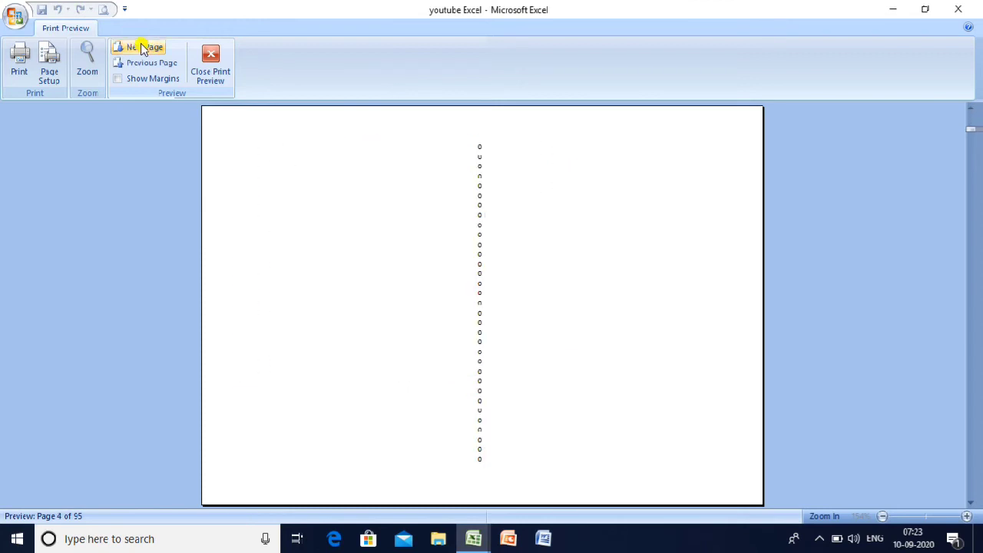
pyautogui.click(211, 68)
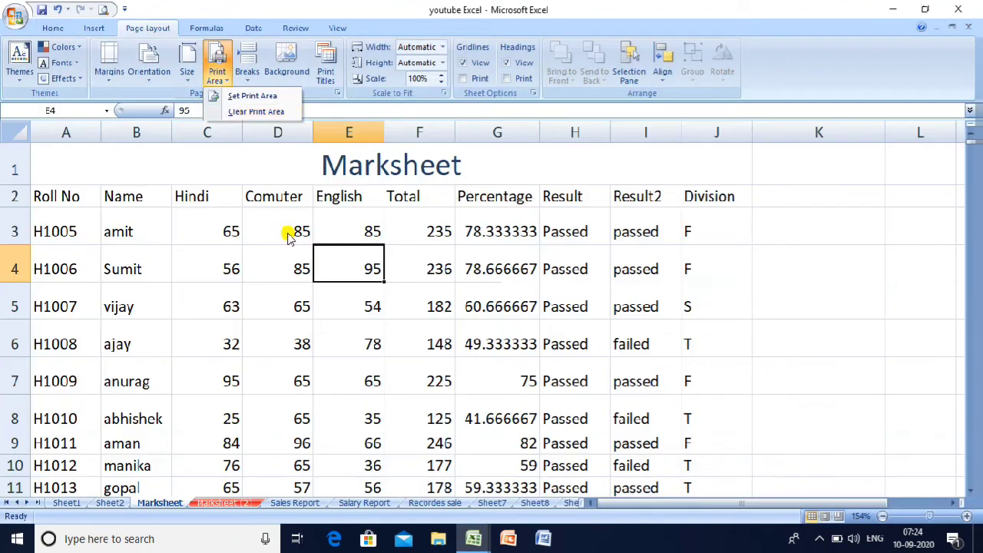
# - Switch the paper size to Letter and check the preview, now 92 pages
pyautogui.click(225, 263)
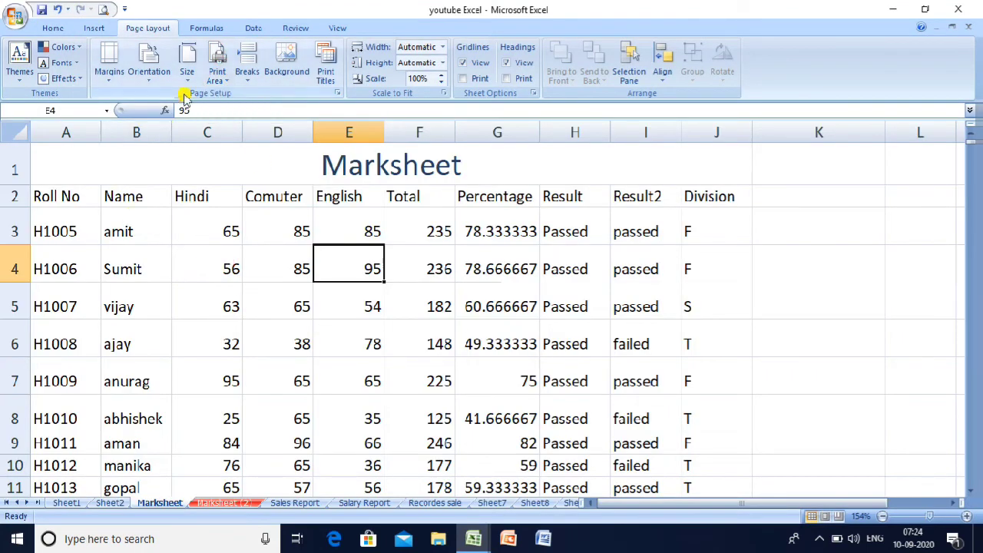
pyautogui.click(187, 74)
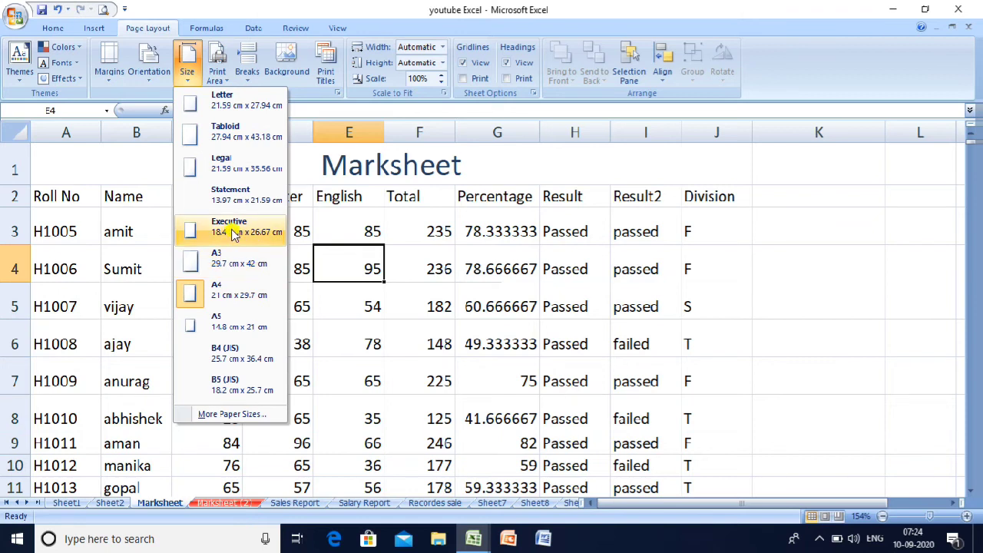
pyautogui.click(222, 105)
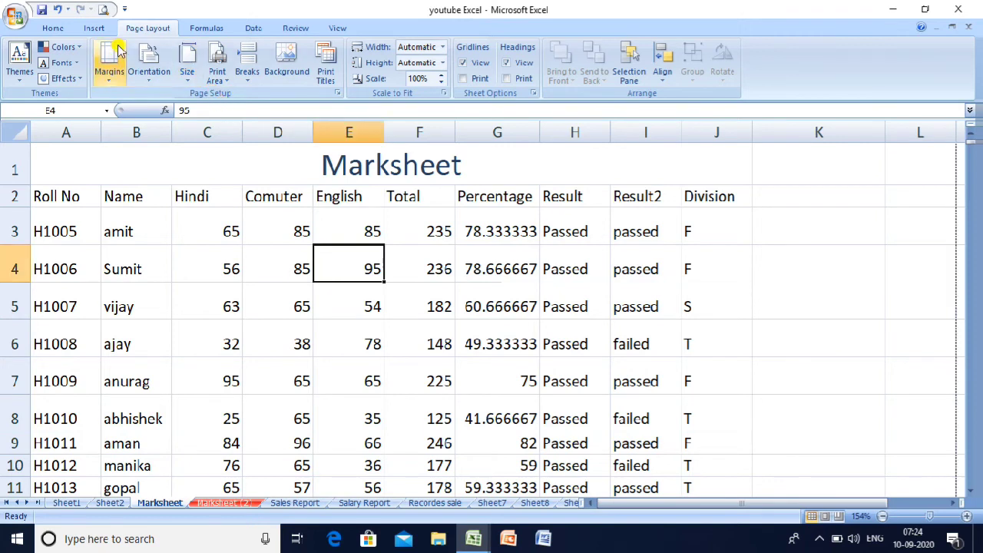
pyautogui.click(101, 9)
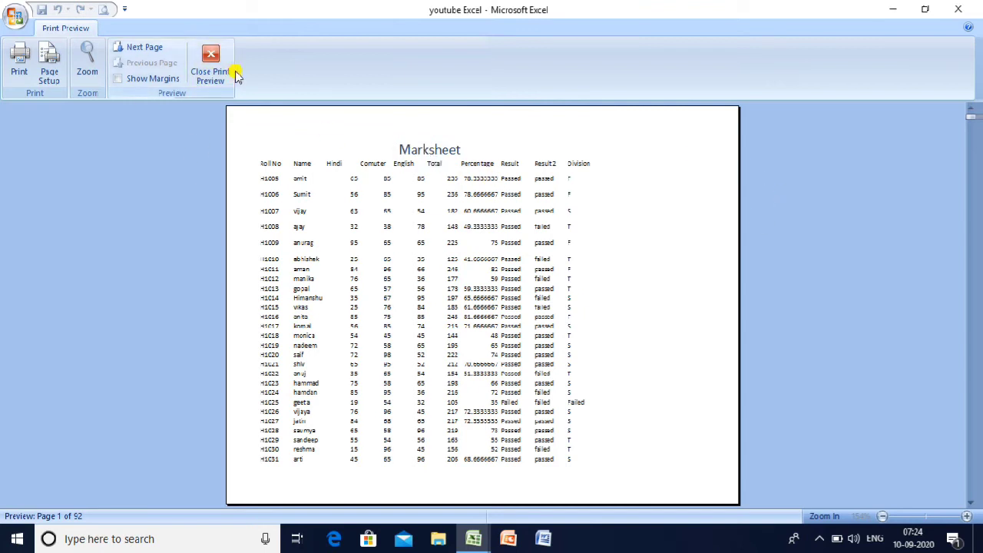
pyautogui.click(210, 69)
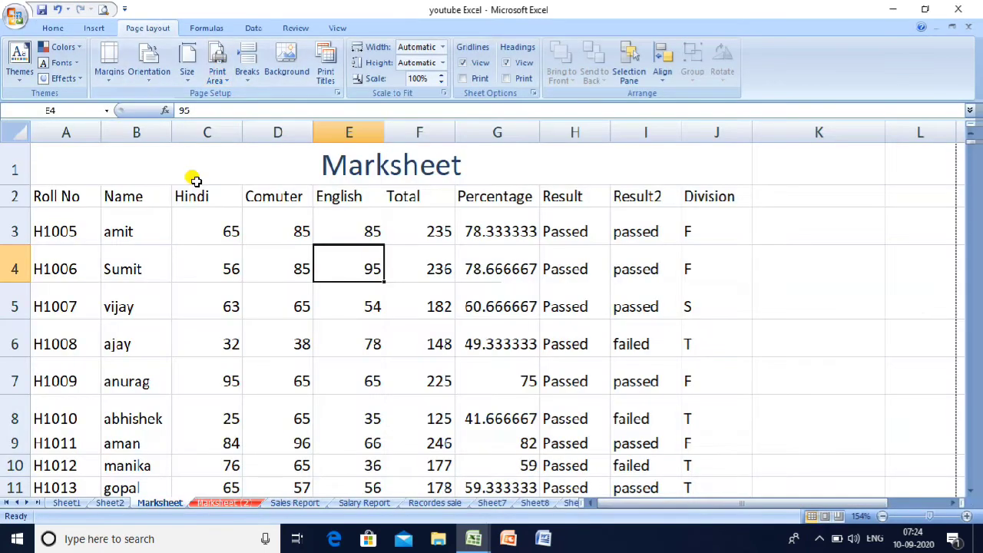
# - Set Portrait orientation with Narrow margins and preview the 67-page printout
pyautogui.click(147, 76)
pyautogui.click(159, 107)
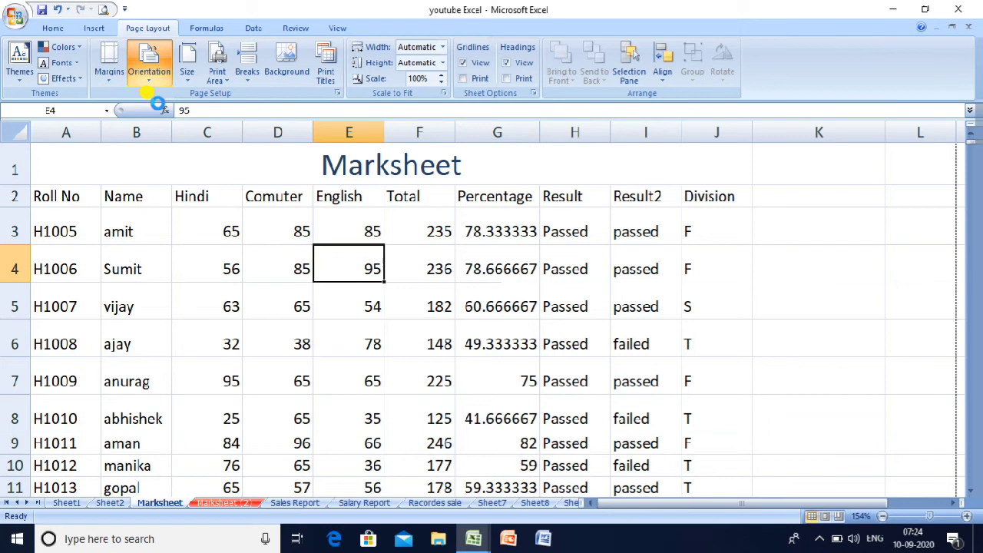
pyautogui.click(109, 65)
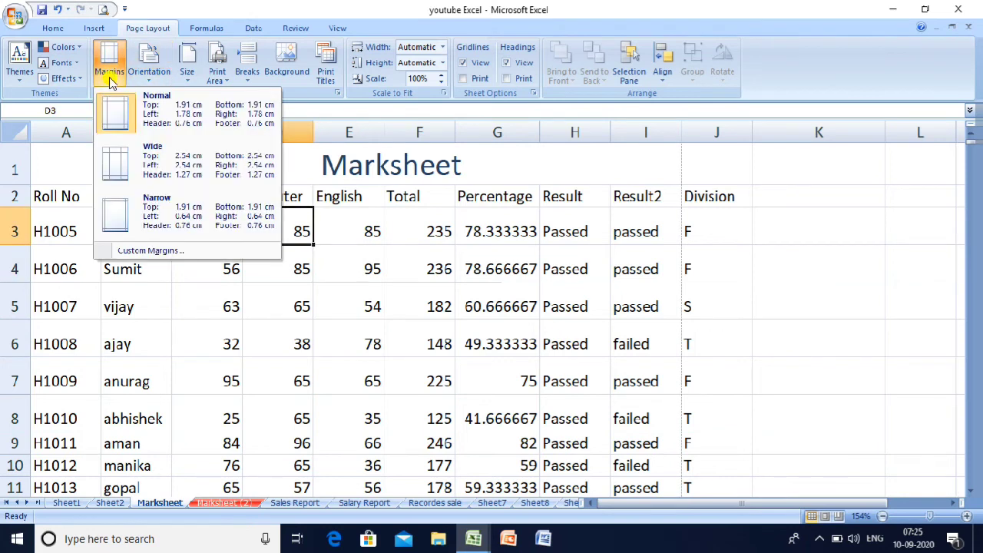
pyautogui.click(171, 216)
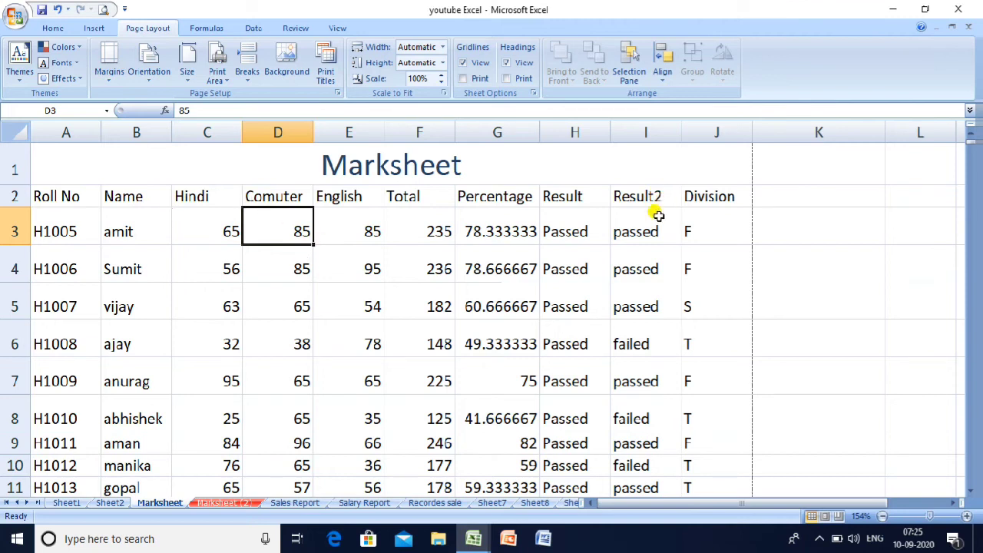
pyautogui.click(105, 9)
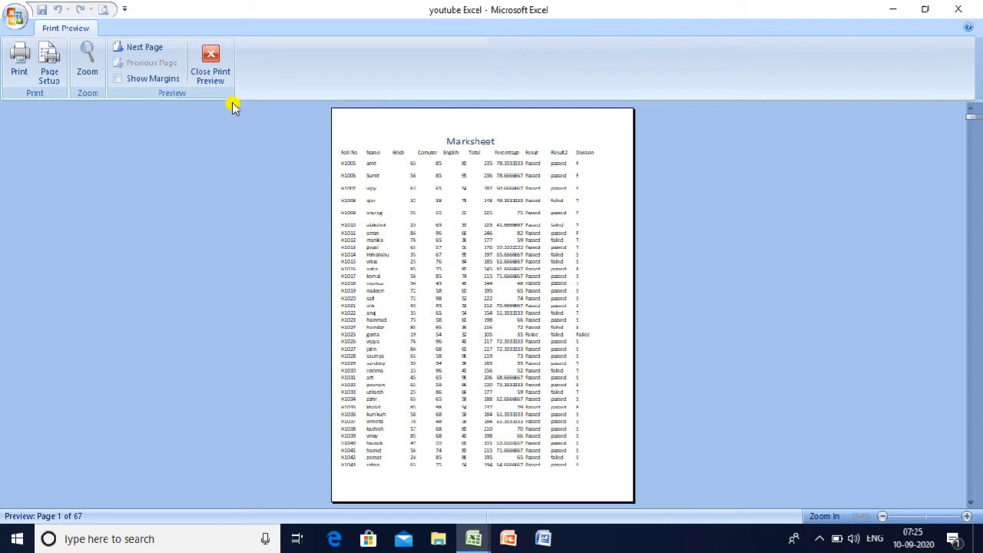
pyautogui.click(215, 68)
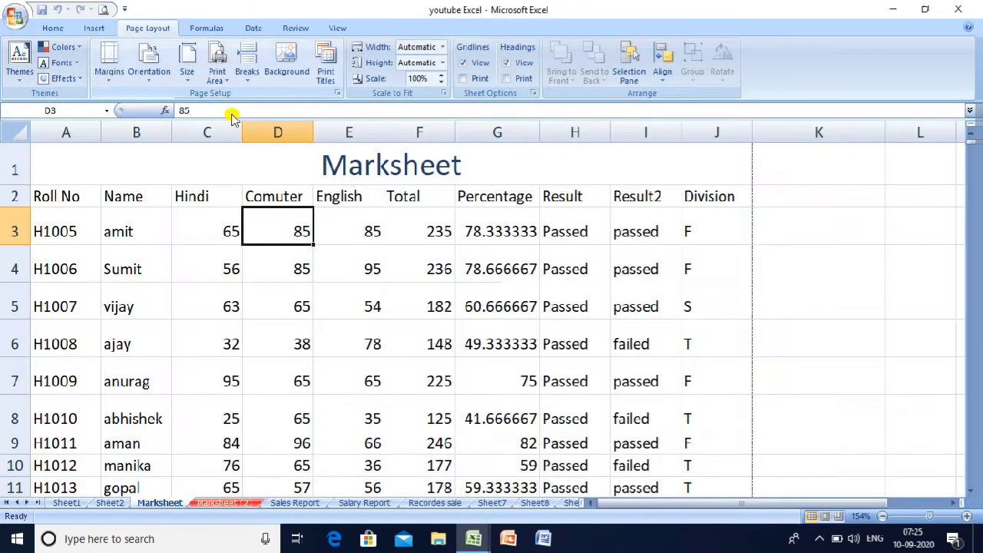
# - Set A1:J16, the marks table through the monica row, as the print area
pyautogui.click(113, 163)
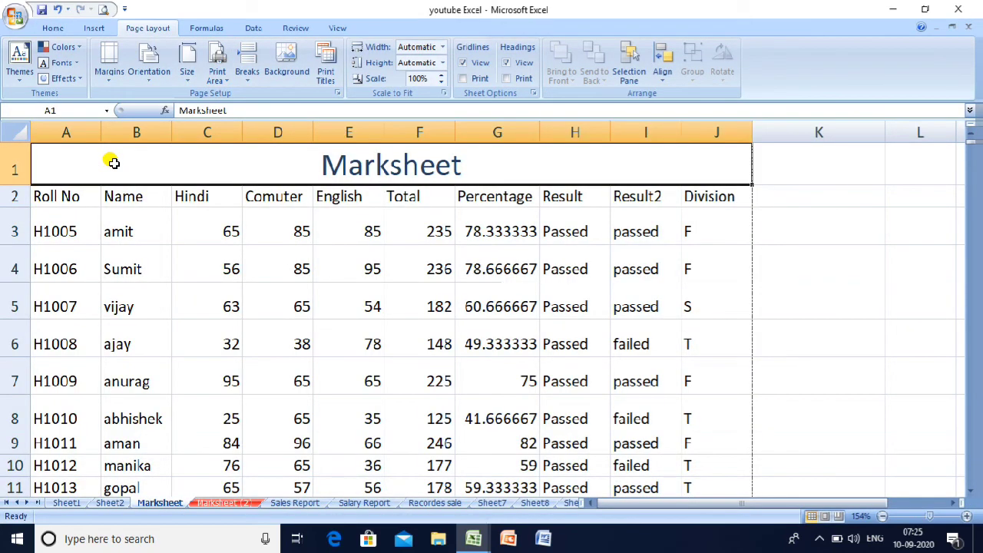
pyautogui.hotkey('shift', 'Down')
pyautogui.hotkey('shift', 'Down')
pyautogui.hotkey('shift', 'Down')
pyautogui.hotkey('shift', 'Down')
pyautogui.hotkey('shift', 'Down')
pyautogui.hotkey('shift', 'Down')
pyautogui.hotkey('shift', 'Down')
pyautogui.hotkey('shift', 'Down')
pyautogui.hotkey('shift', 'Down')
pyautogui.hotkey('shift', 'Down')
pyautogui.hotkey('shift', 'Down')
pyautogui.hotkey('shift', 'Down')
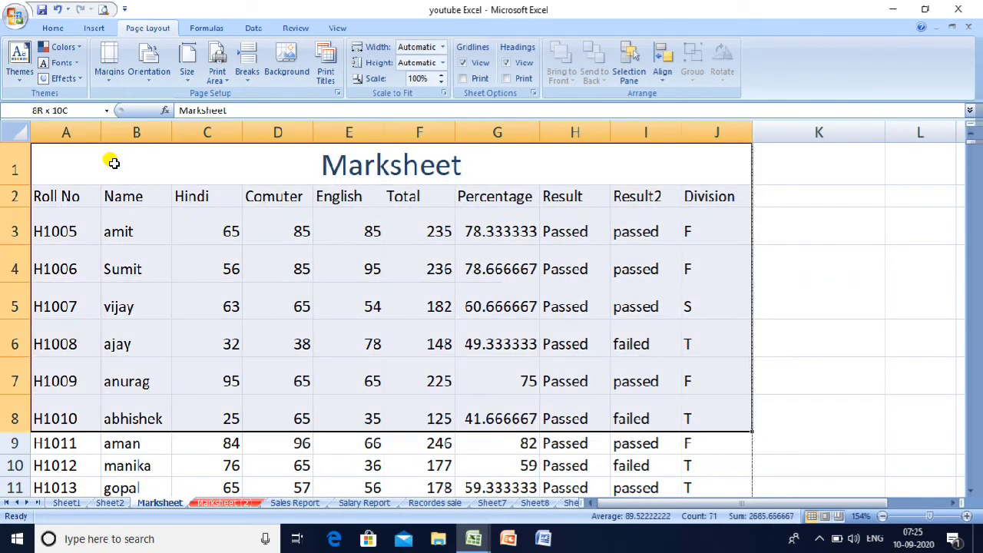
pyautogui.hotkey('shift', 'Down')
pyautogui.hotkey('shift', 'Down')
pyautogui.hotkey('shift', 'Down')
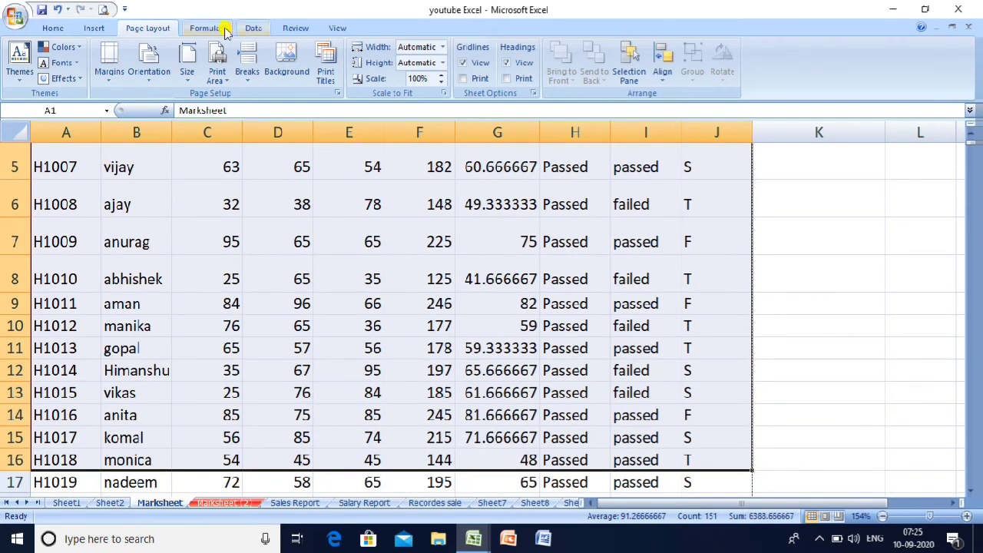
pyautogui.click(220, 77)
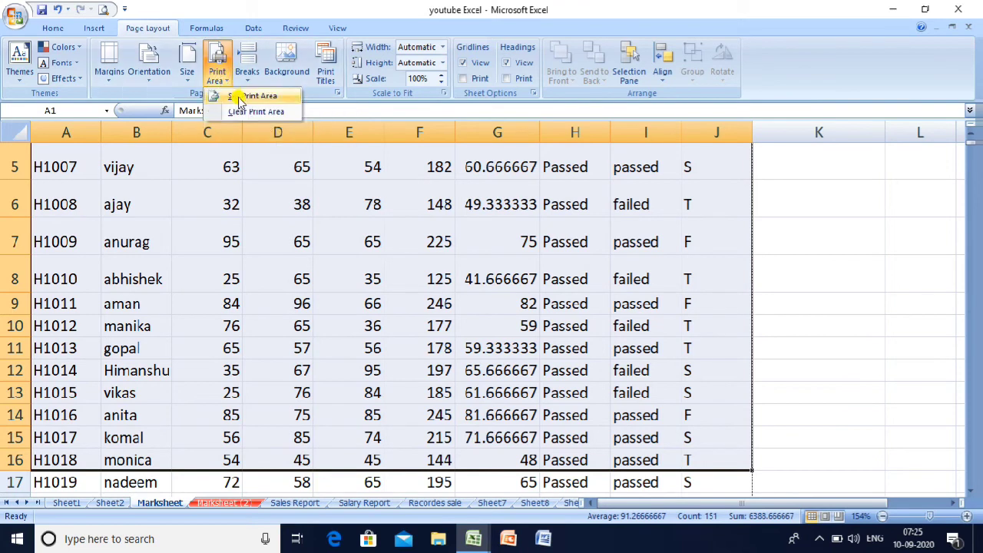
pyautogui.click(238, 97)
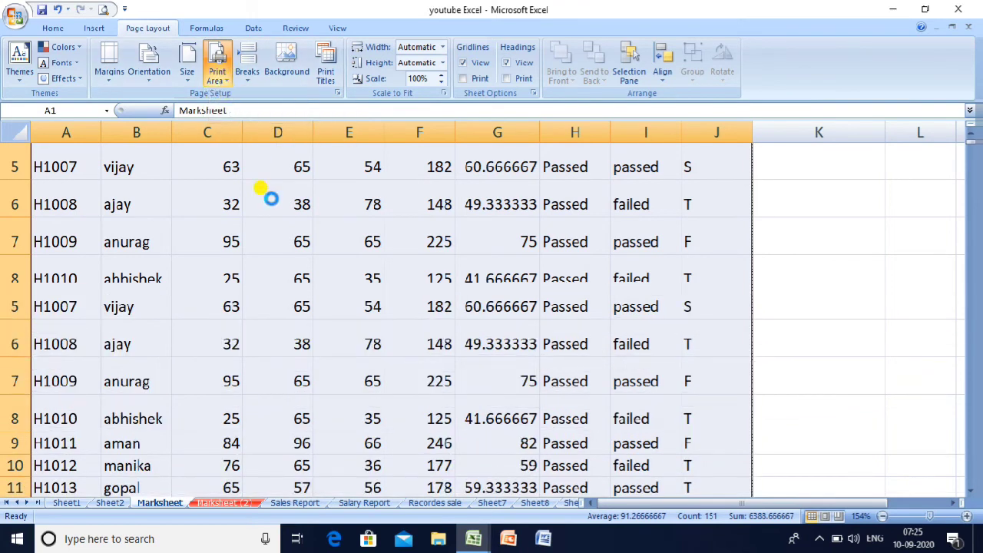
# - Preview the print area as a single page, zoomed in, then close the preview
pyautogui.scroll(2, 273, 215)
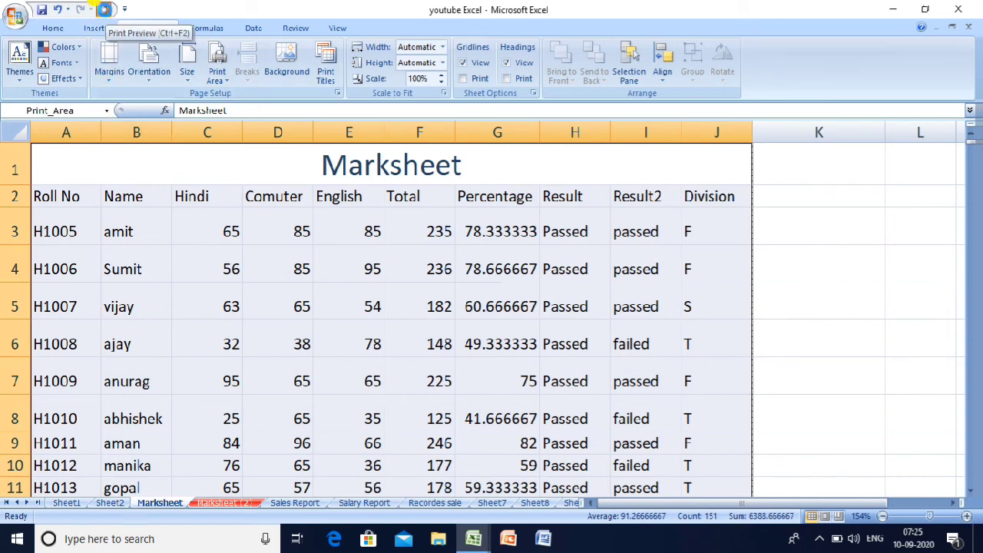
pyautogui.click(104, 10)
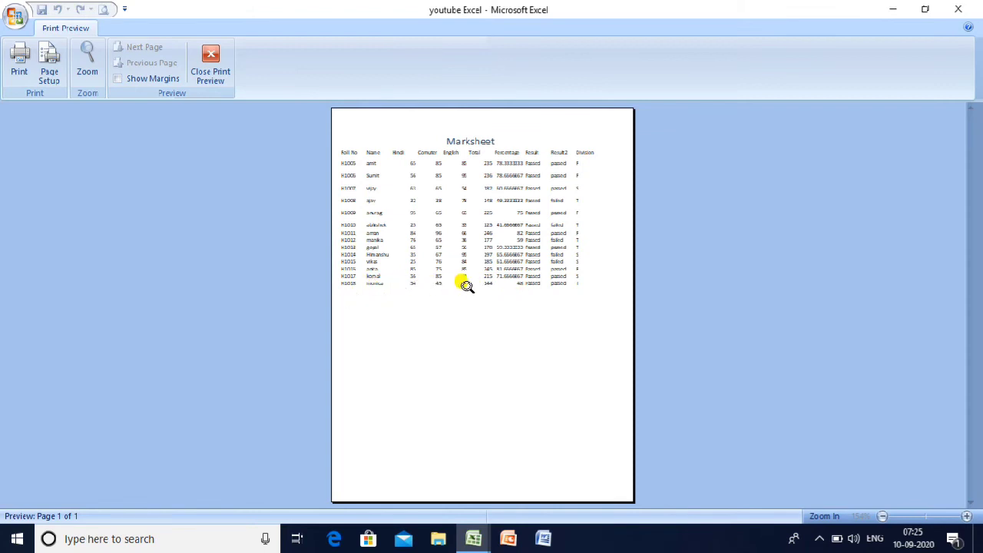
pyautogui.click(470, 193)
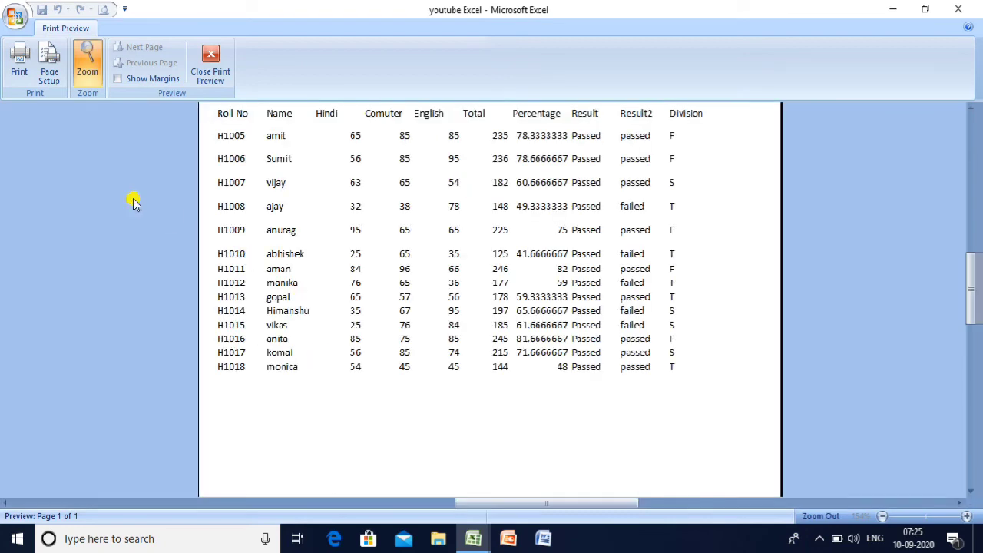
pyautogui.click(209, 65)
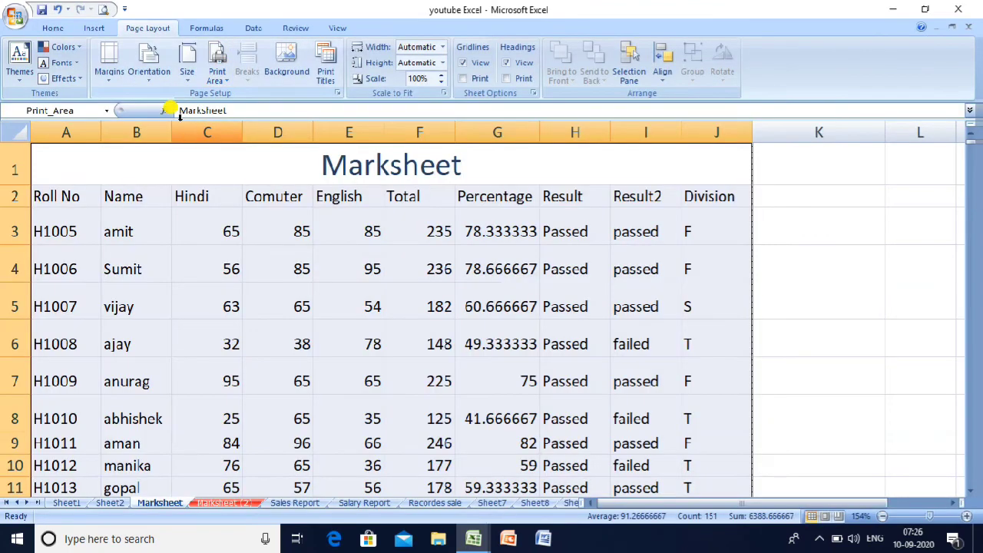
# - Inspect the print area's extent by selecting cells B7, B16, J16 and J10
pyautogui.click(165, 381)
pyautogui.press('Down')
pyautogui.press('Down')
pyautogui.press('Down')
pyautogui.press('Down')
pyautogui.press('Down')
pyautogui.press('Down')
pyautogui.press('Down')
pyautogui.press('Down')
pyautogui.press('Down')
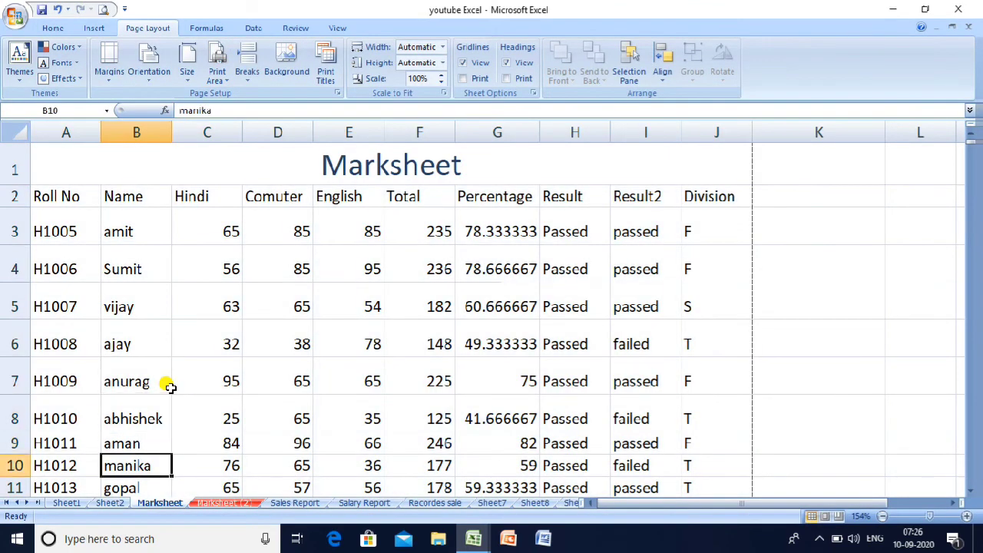
pyautogui.press('Down')
pyautogui.press('Down')
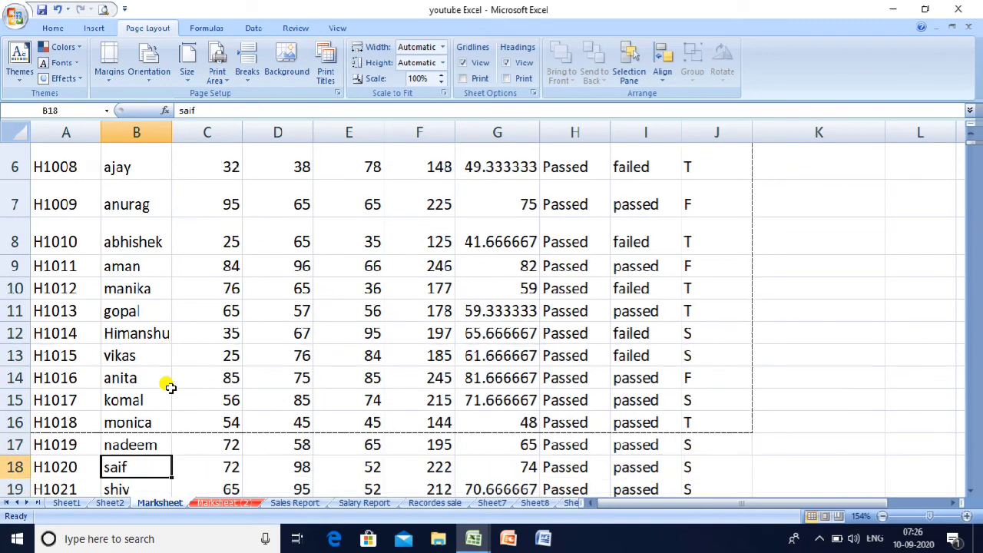
pyautogui.click(160, 430)
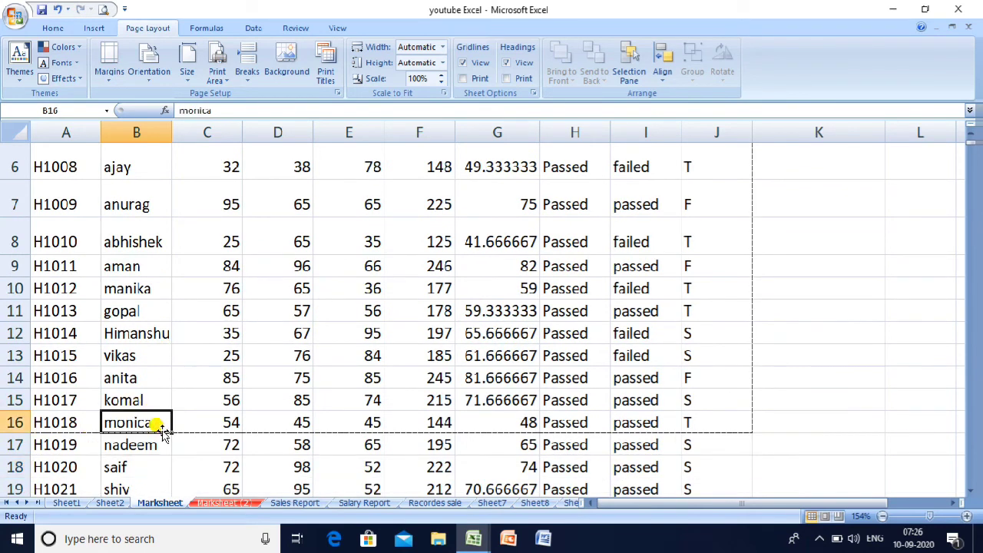
pyautogui.click(713, 425)
pyautogui.click(721, 289)
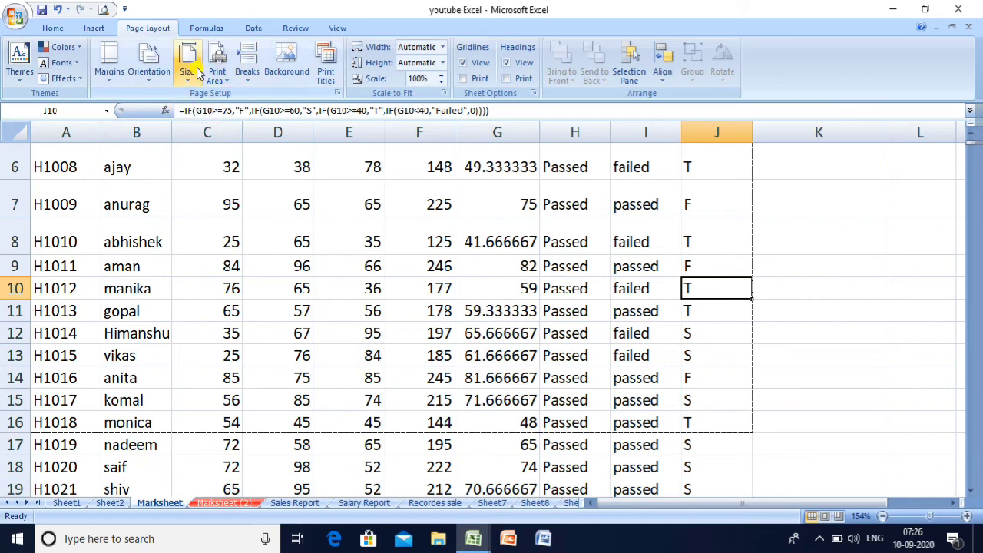
# - Clear the print area, check F8's total formula, and return to cell A1
pyautogui.click(215, 79)
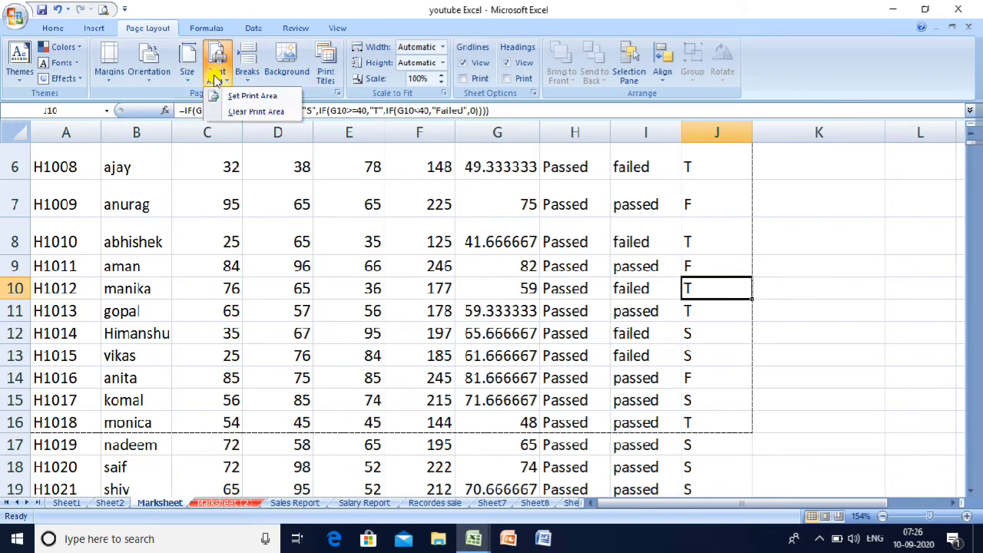
pyautogui.click(253, 114)
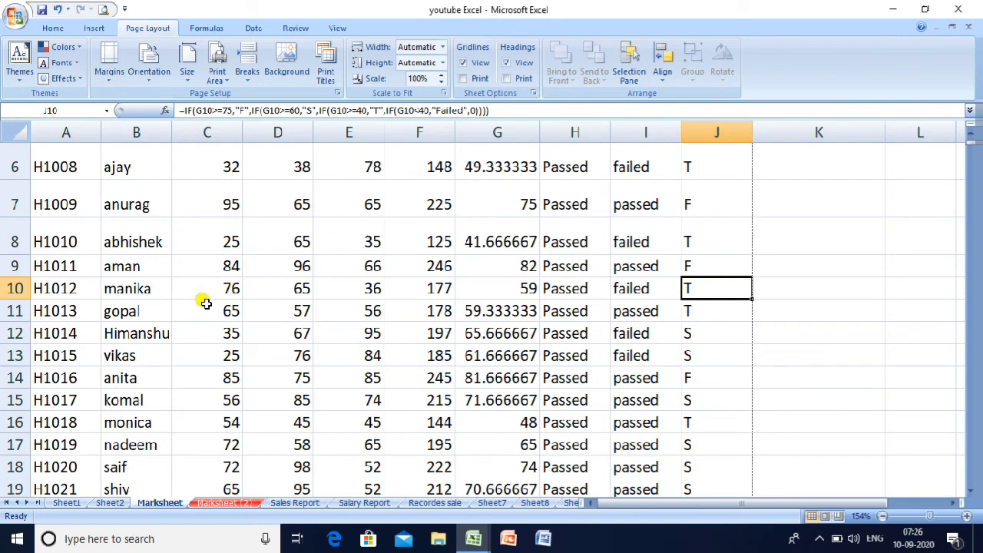
pyautogui.click(334, 266)
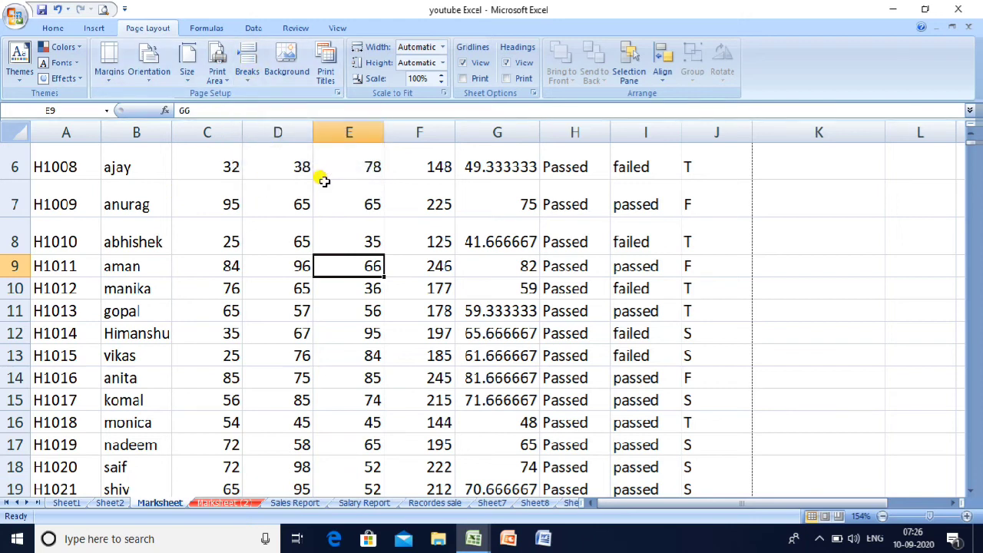
pyautogui.click(392, 238)
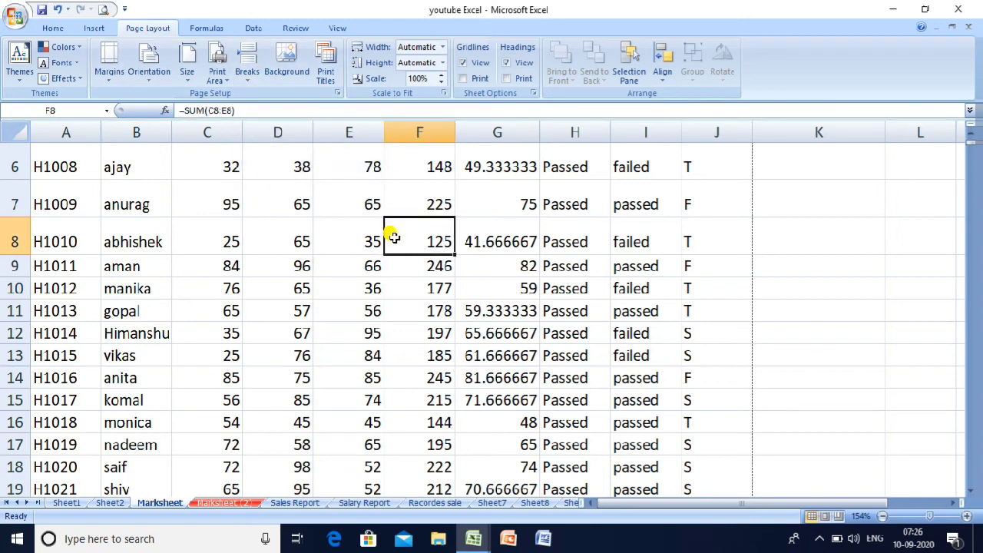
pyautogui.press('Up')
pyautogui.hotkey('ctrl', 'Home')
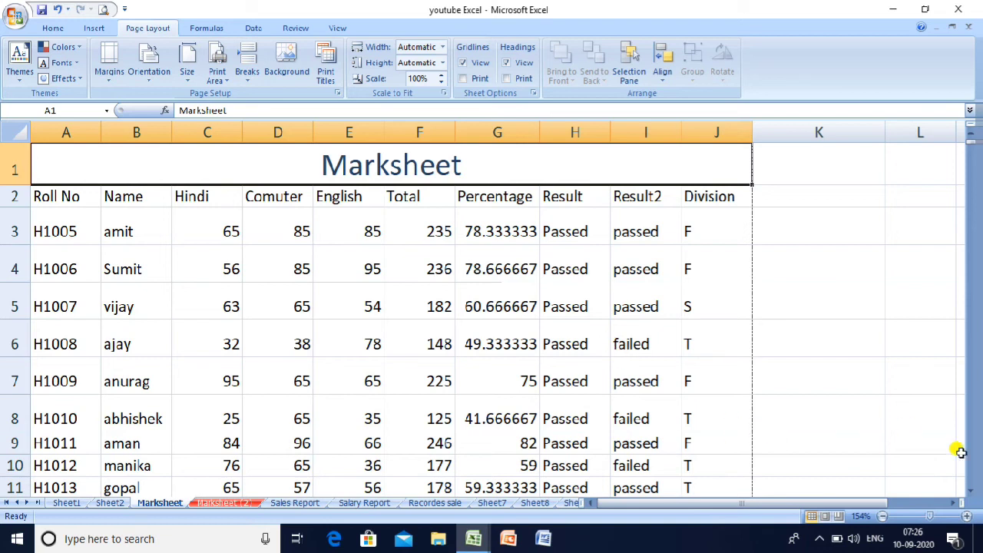
# - Insert a manual page break at cell K18, above row 18 and before column K
pyautogui.click(972, 491)
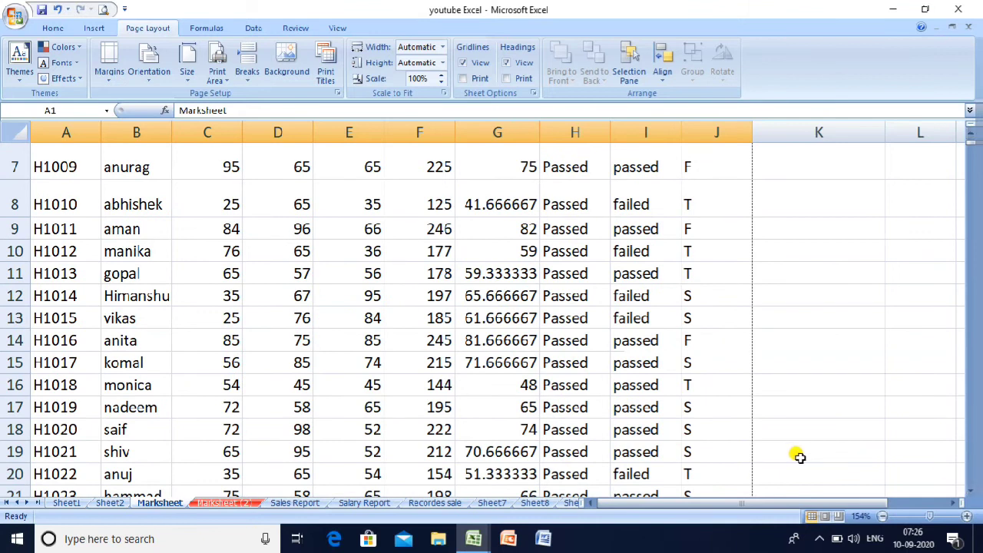
pyautogui.click(758, 425)
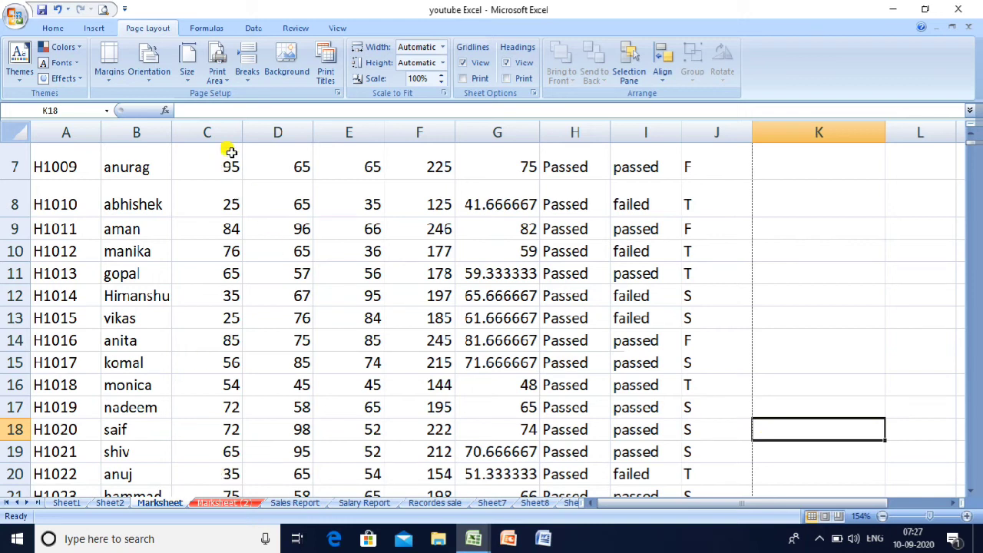
pyautogui.click(247, 70)
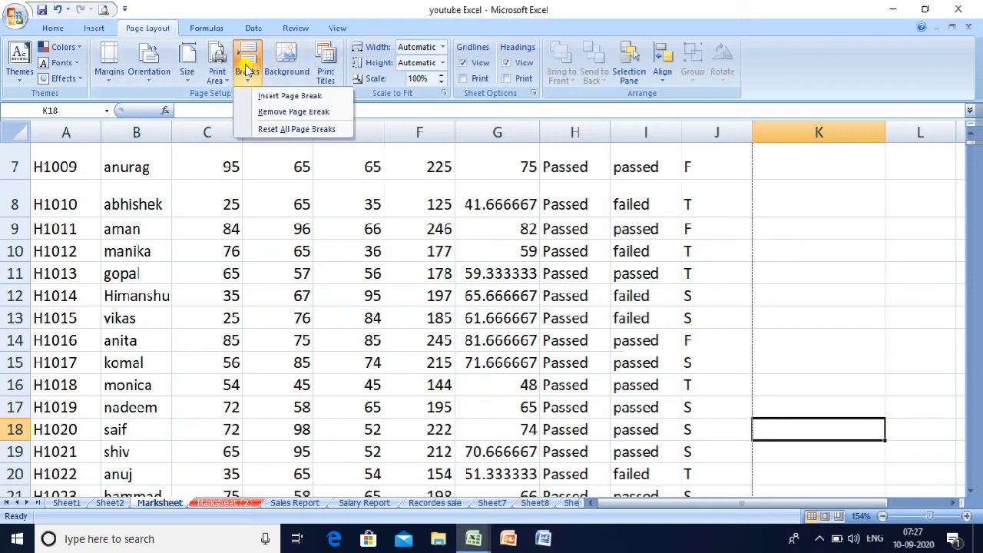
pyautogui.click(275, 98)
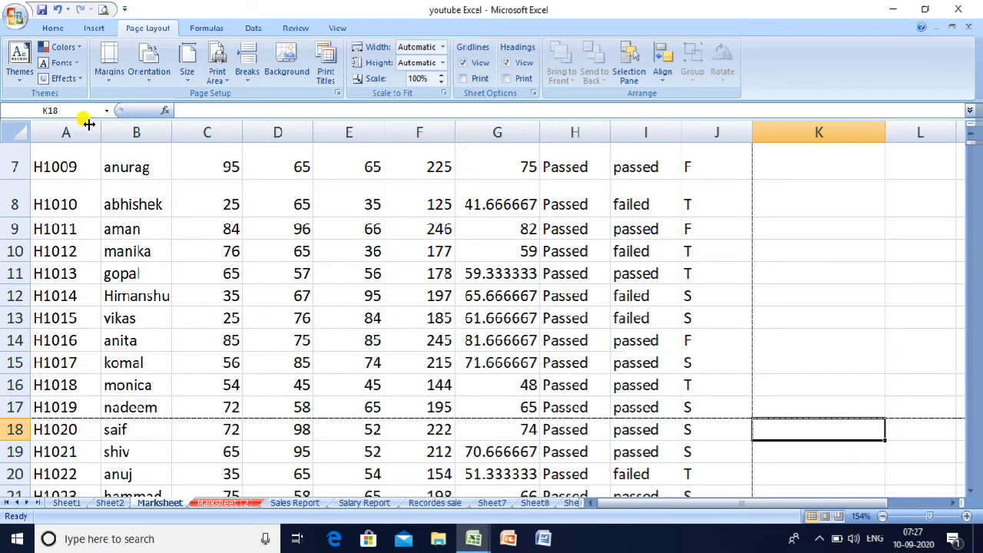
# - Preview the page-broken sheet, enable Print under Headings, and preview again
pyautogui.click(103, 9)
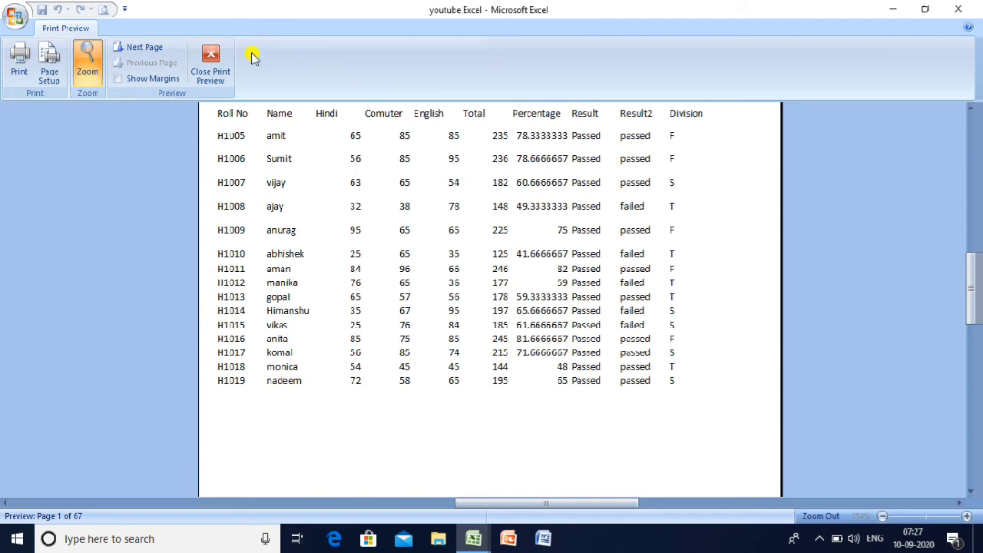
pyautogui.click(213, 52)
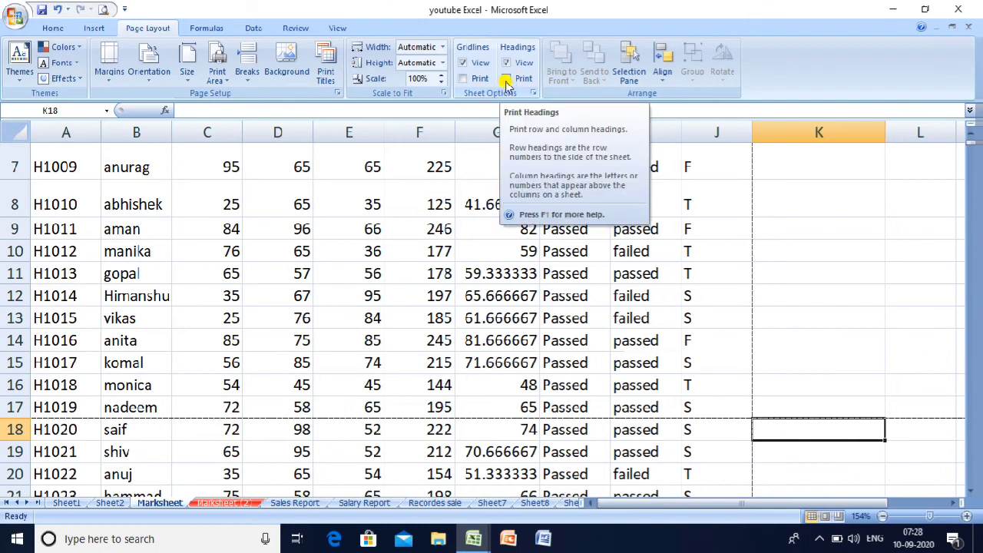
pyautogui.click(506, 80)
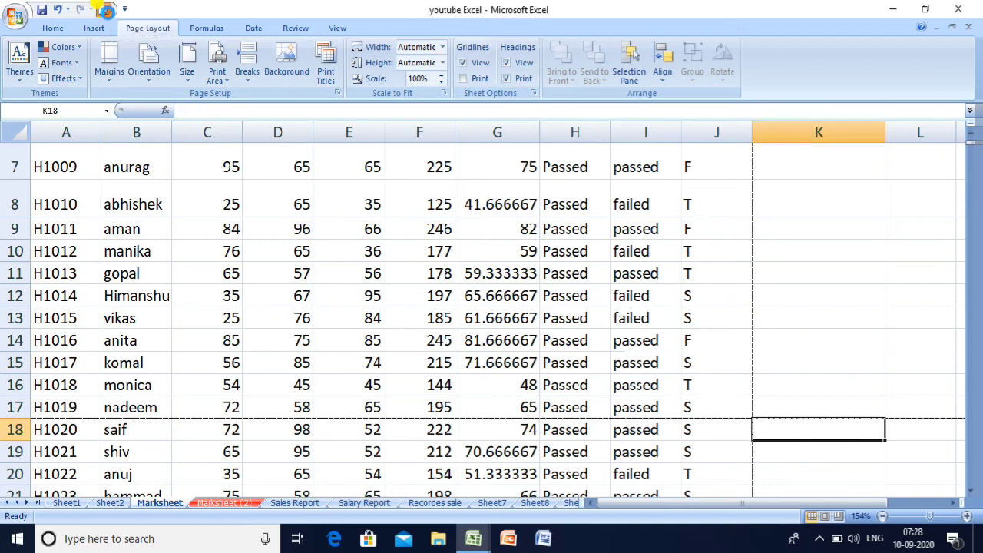
pyautogui.click(106, 9)
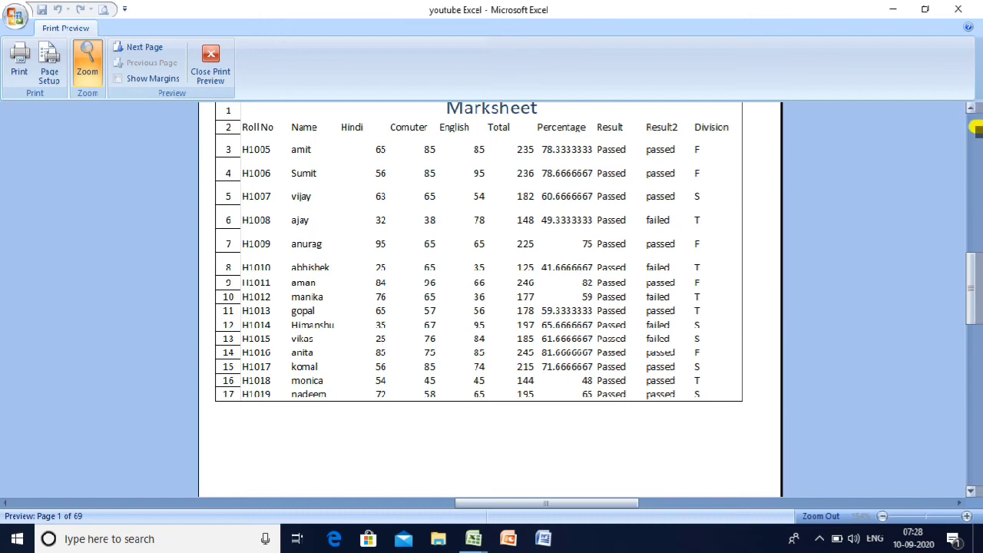
pyautogui.click(971, 110)
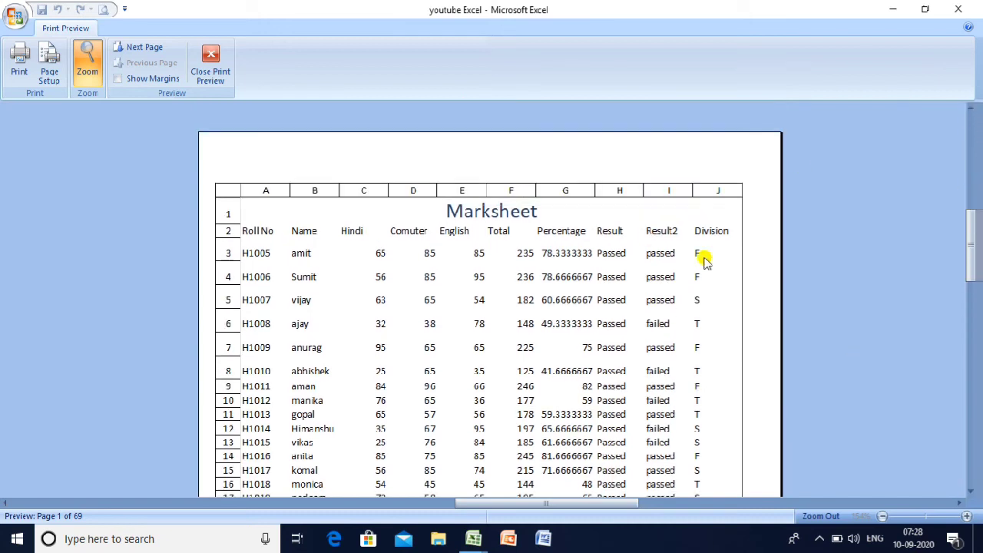
pyautogui.click(212, 68)
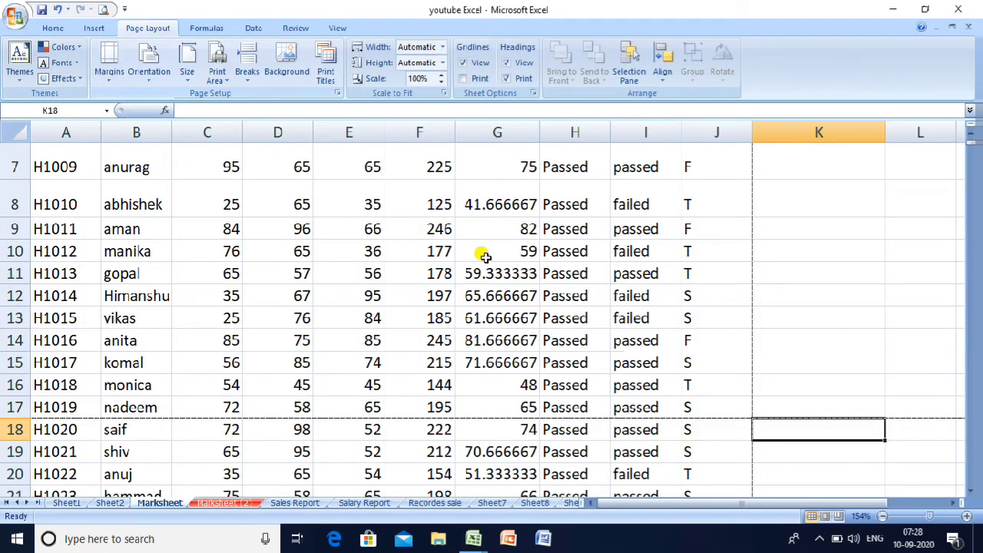
# - Check cells on the sheet's right side, then preview the 69-page printout once more
pyautogui.click(771, 230)
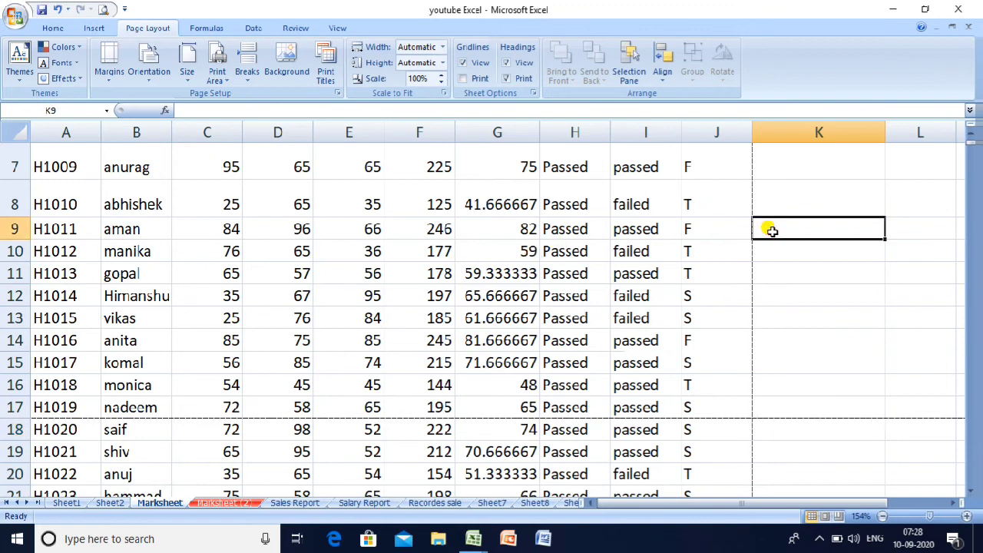
pyautogui.click(783, 269)
pyautogui.click(787, 292)
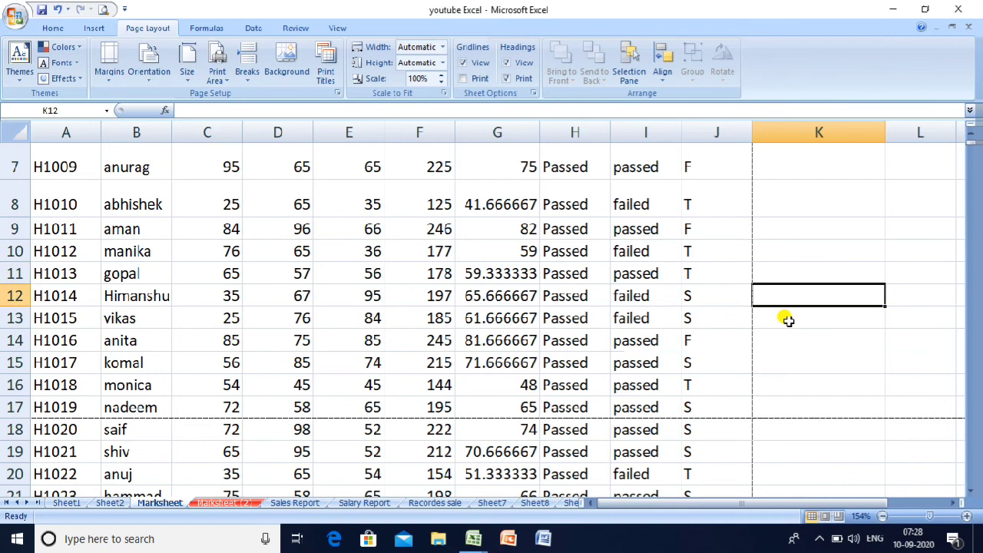
pyautogui.click(786, 318)
pyautogui.click(789, 206)
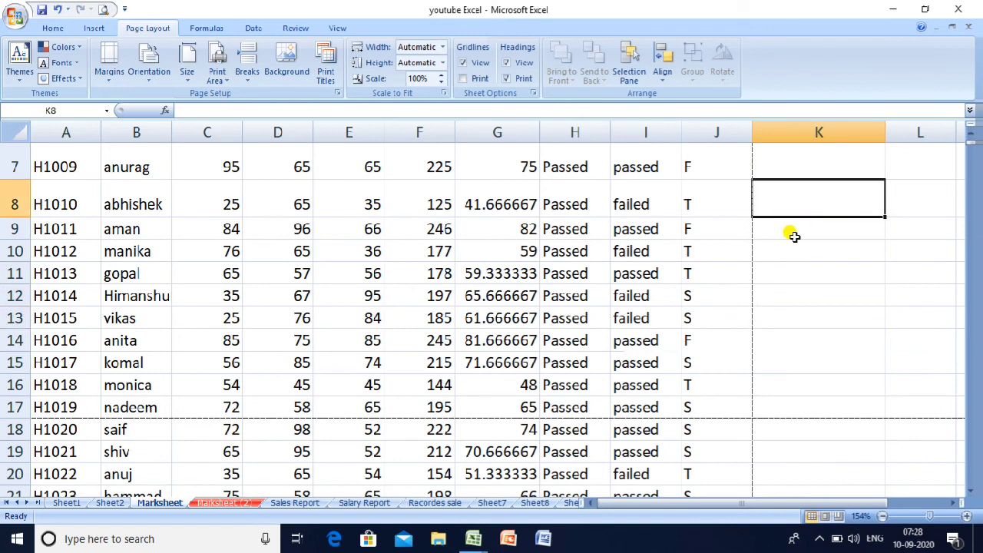
pyautogui.click(790, 232)
pyautogui.click(765, 258)
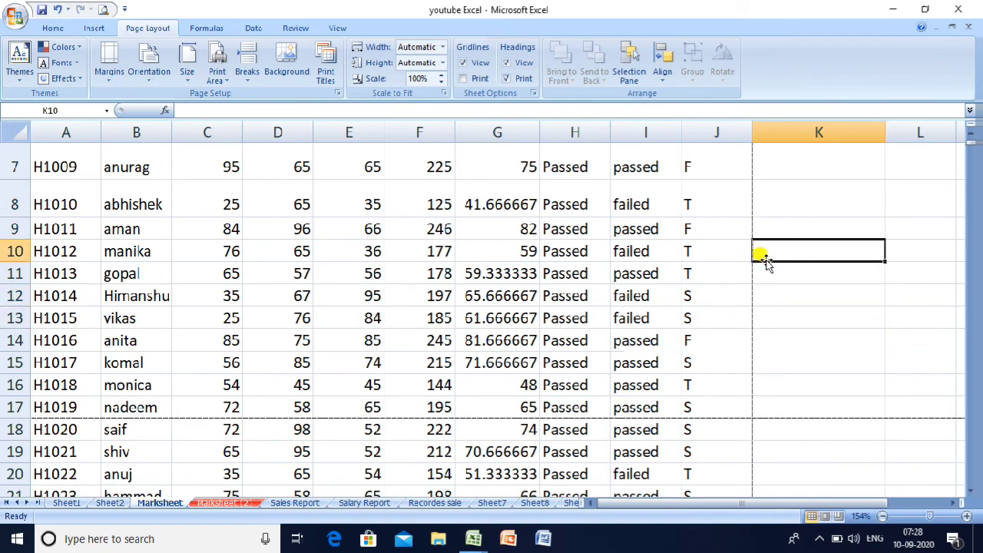
pyautogui.click(101, 11)
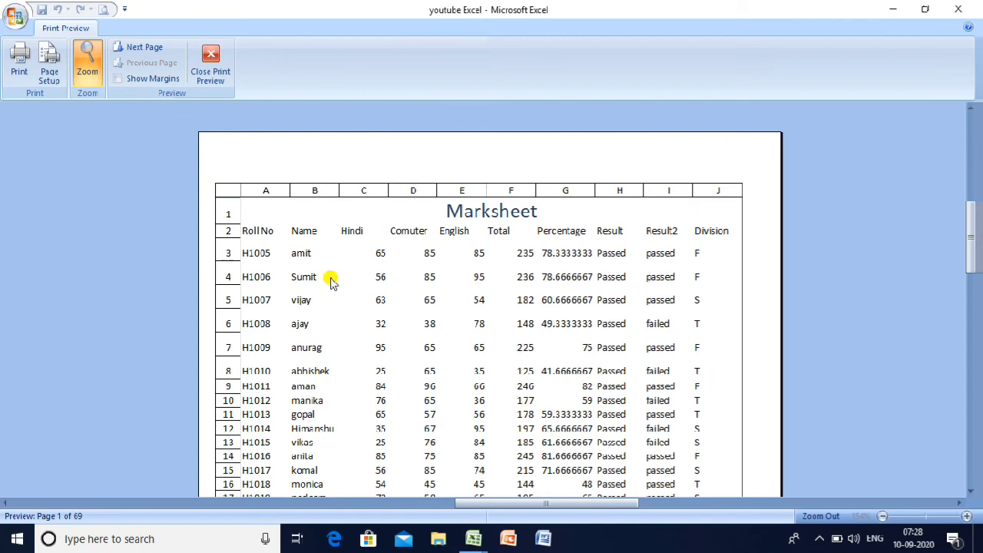
pyautogui.click(209, 63)
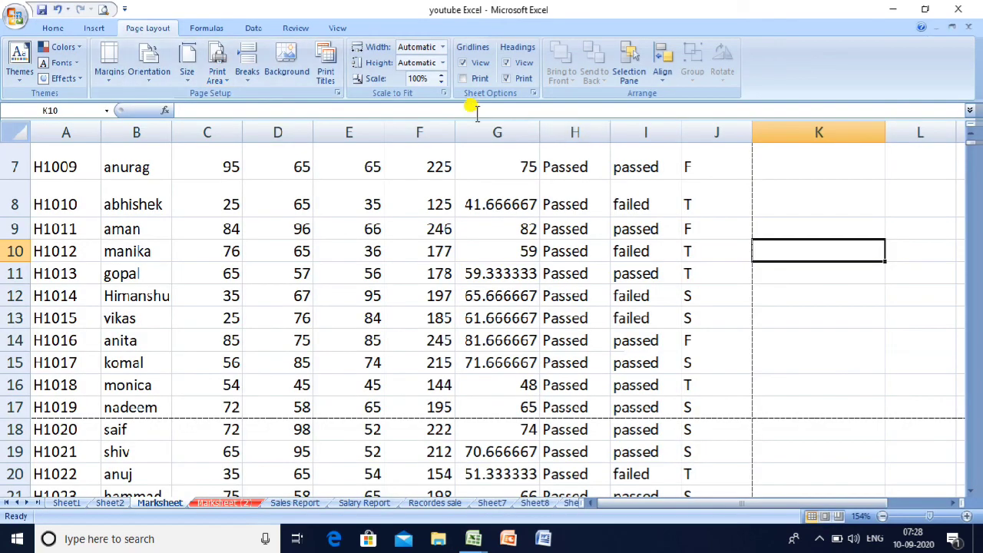
pyautogui.click(462, 78)
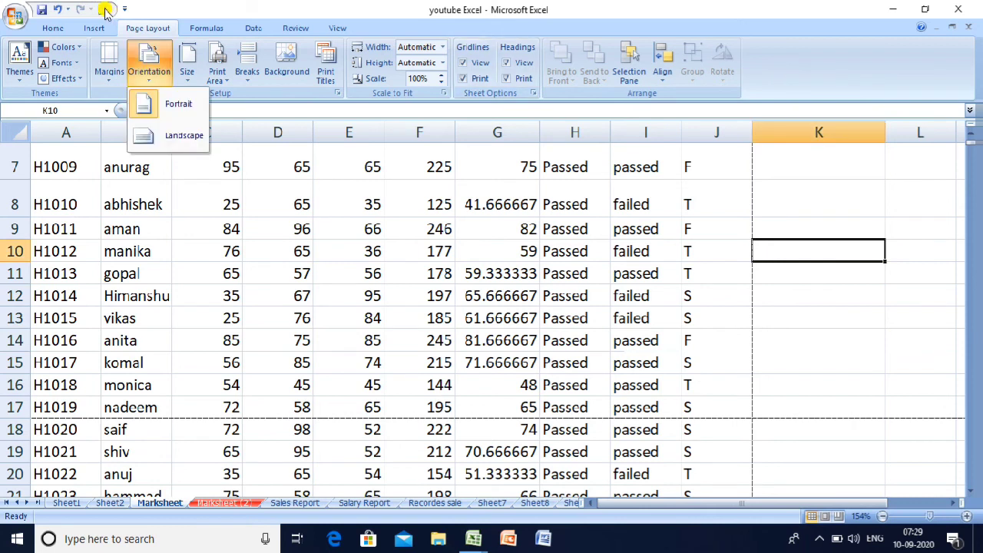
pyautogui.click(105, 9)
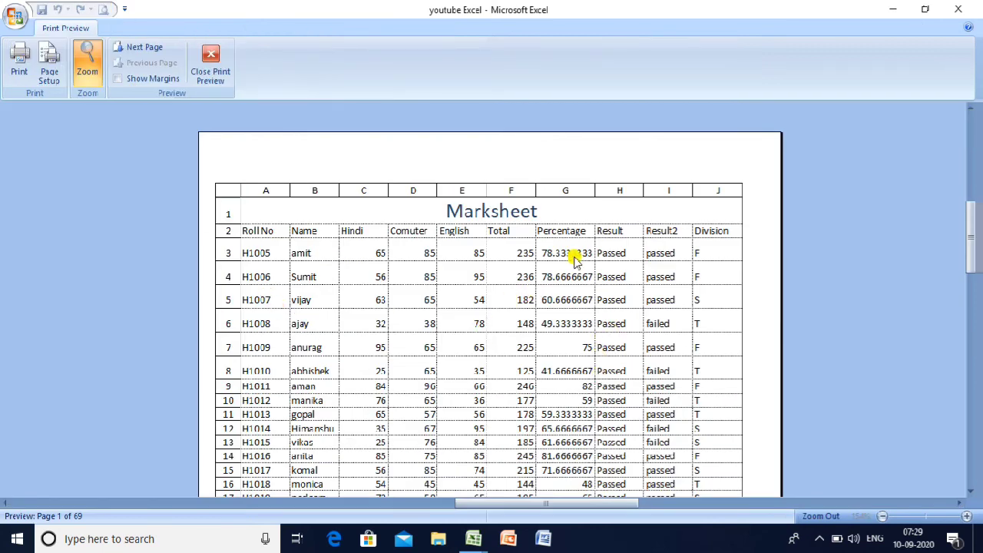
pyautogui.click(970, 493)
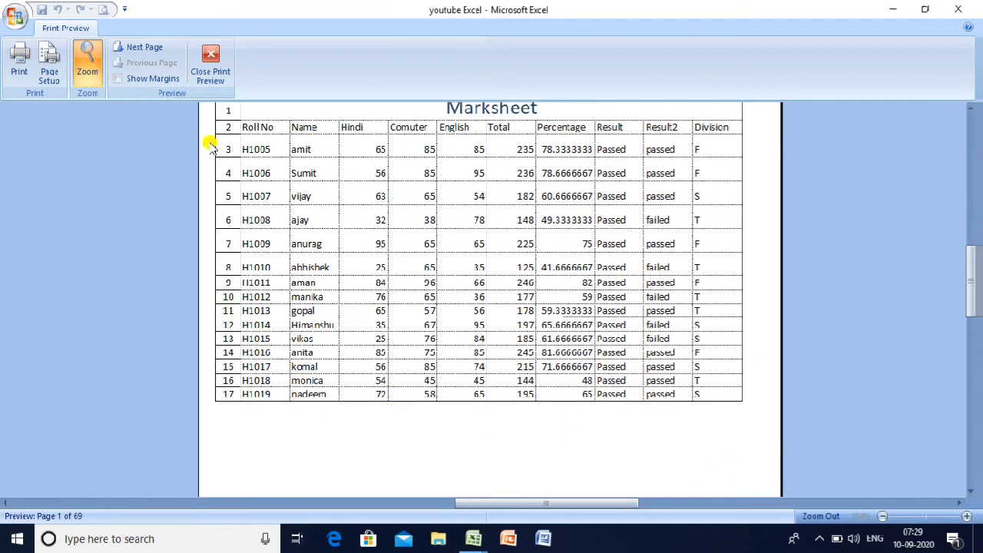
pyautogui.click(141, 48)
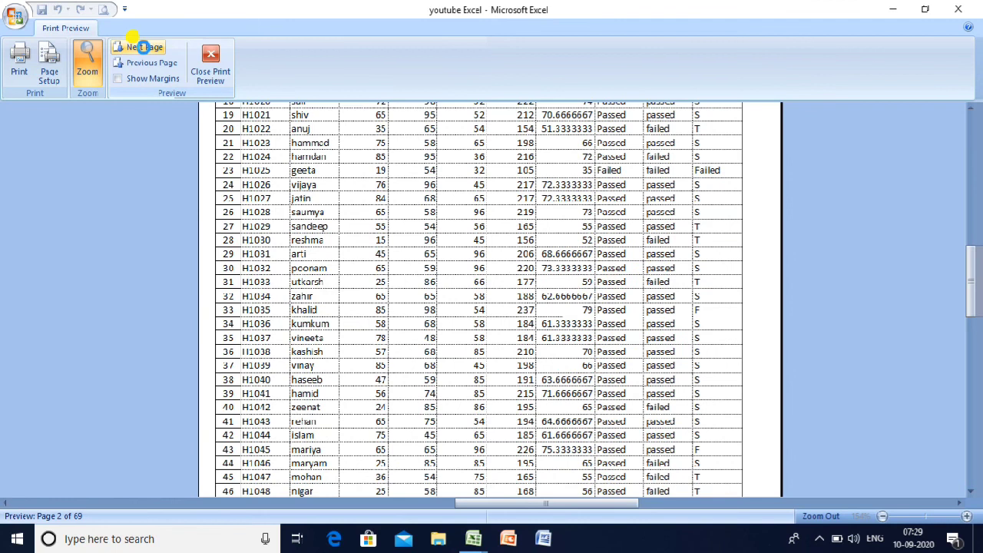
pyautogui.click(972, 112)
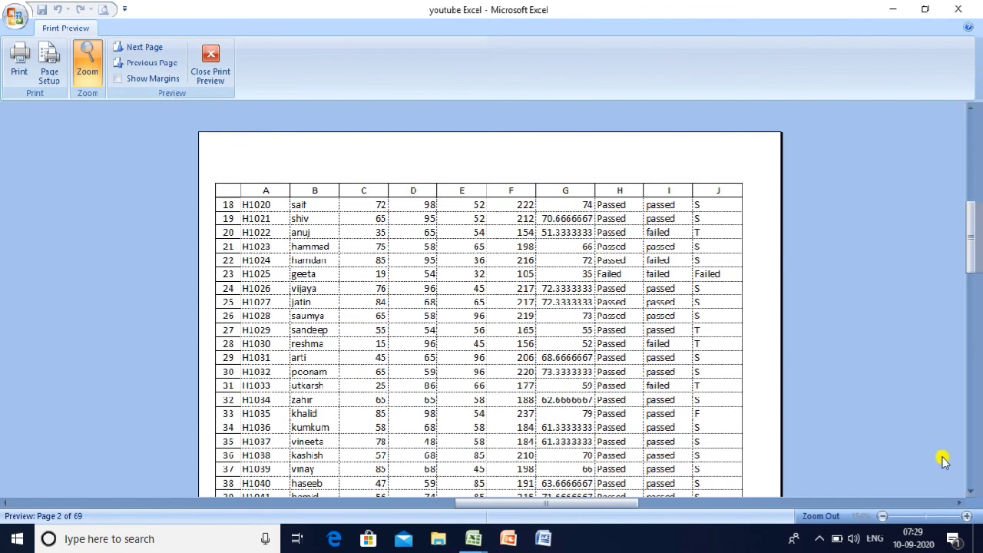
pyautogui.click(969, 492)
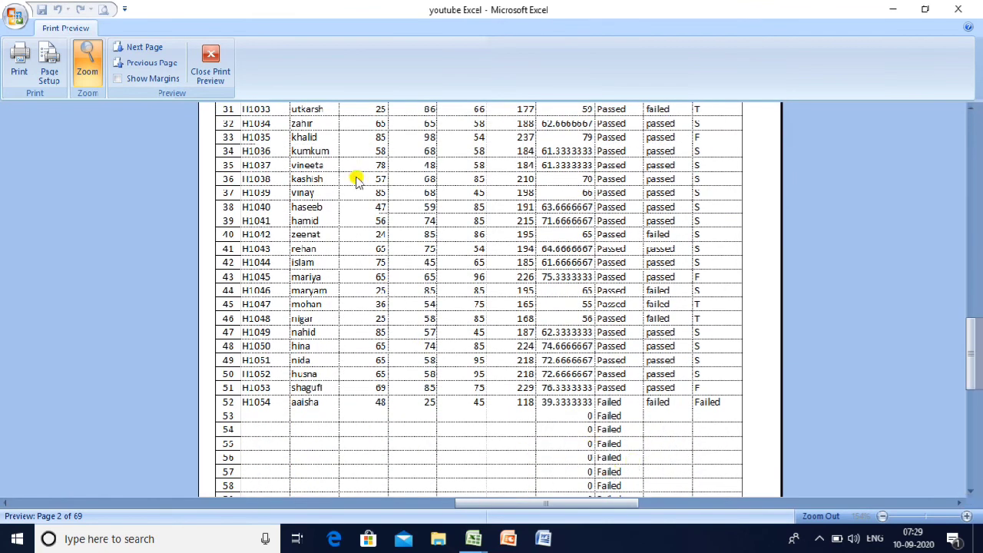
pyautogui.click(206, 52)
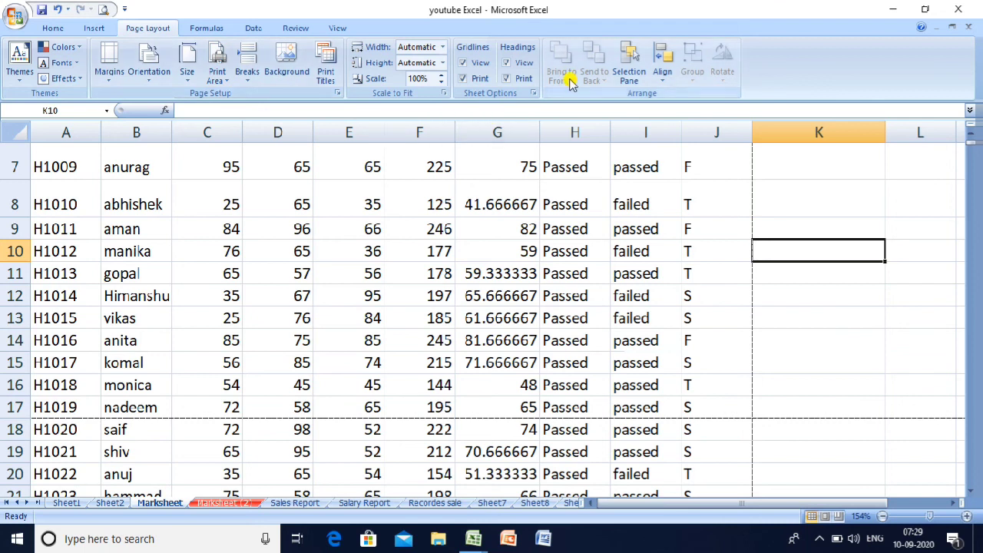
# - Stop printing headings and gridlines, then apply All Borders to columns A–J
pyautogui.click(507, 79)
pyautogui.click(469, 78)
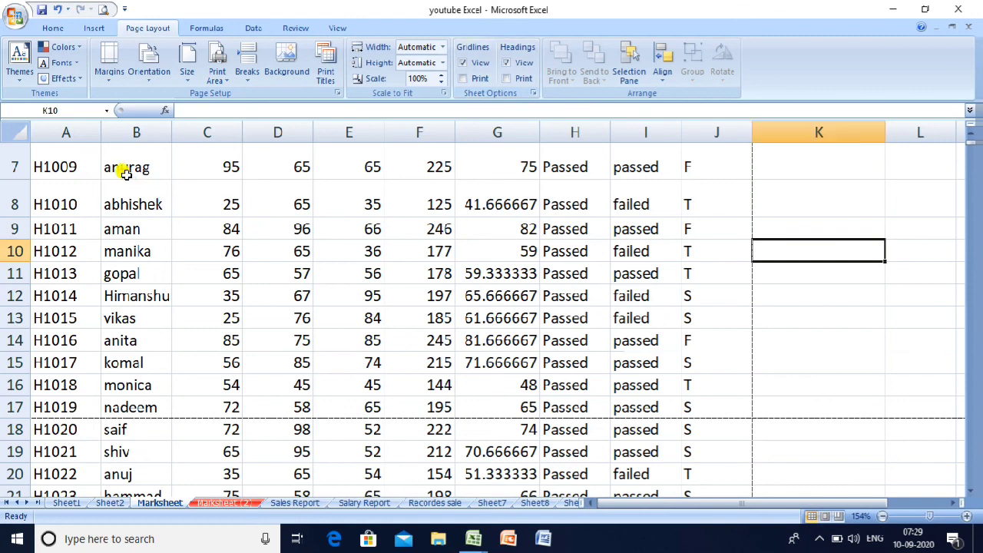
pyautogui.click(77, 132)
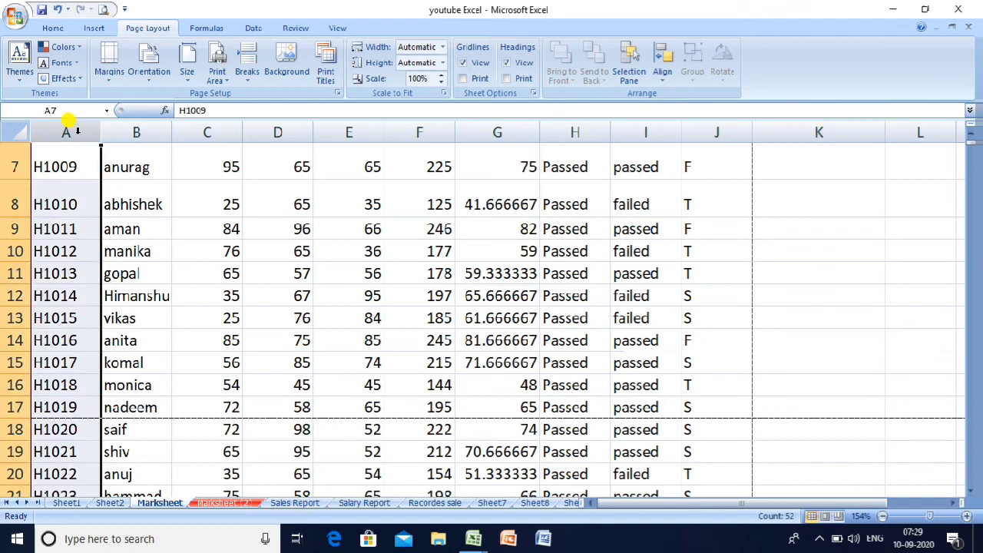
pyautogui.click(75, 131)
pyautogui.moveTo(76, 134); pyautogui.dragTo(717, 202)
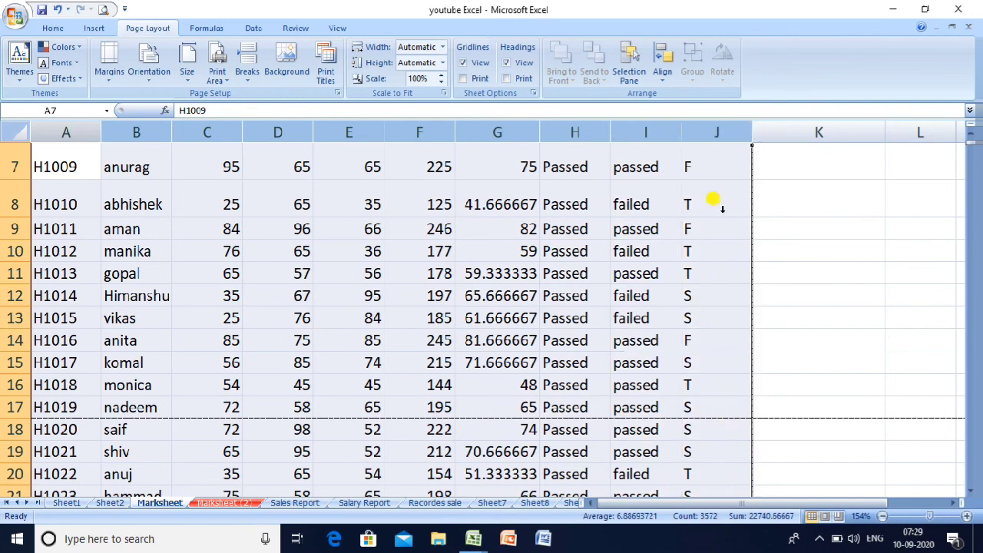
pyautogui.click(43, 29)
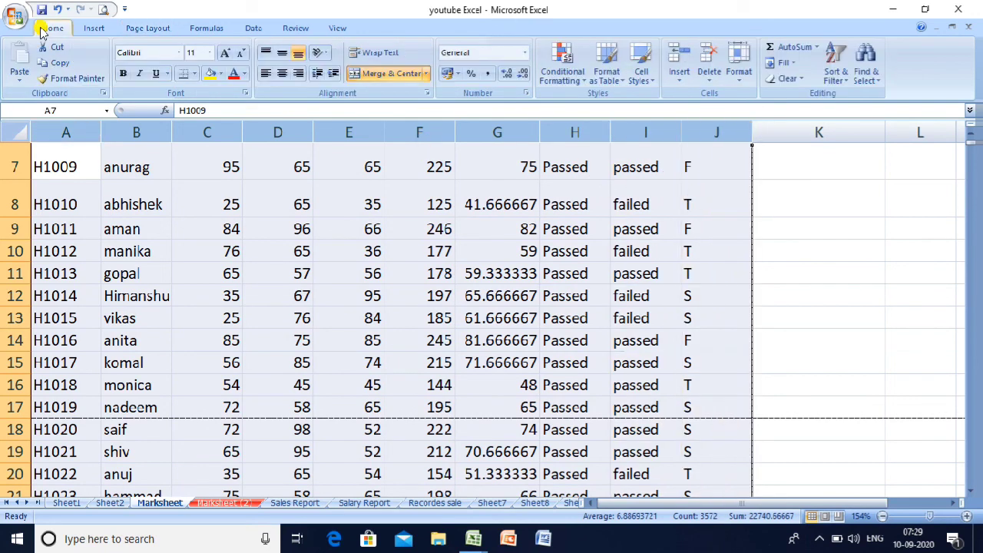
pyautogui.click(194, 74)
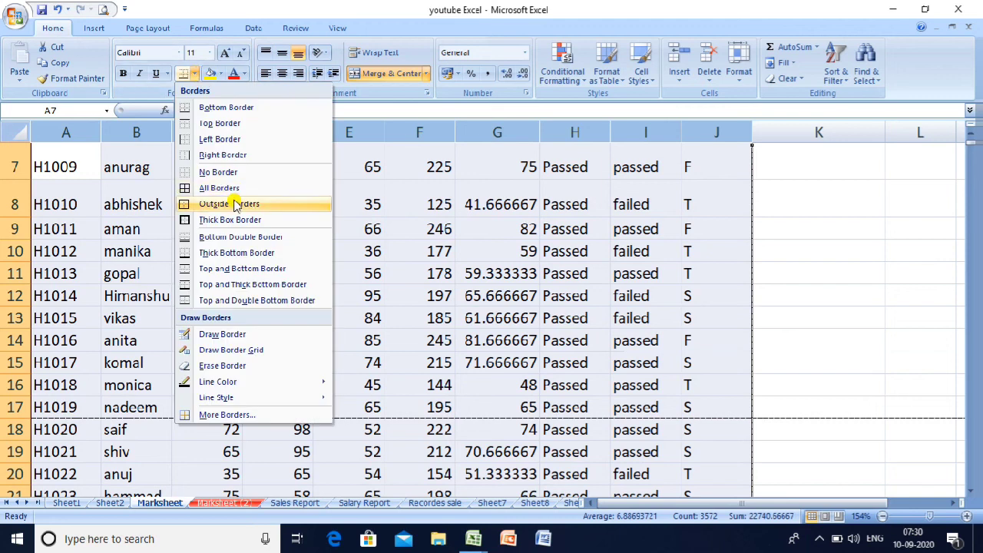
pyautogui.click(230, 190)
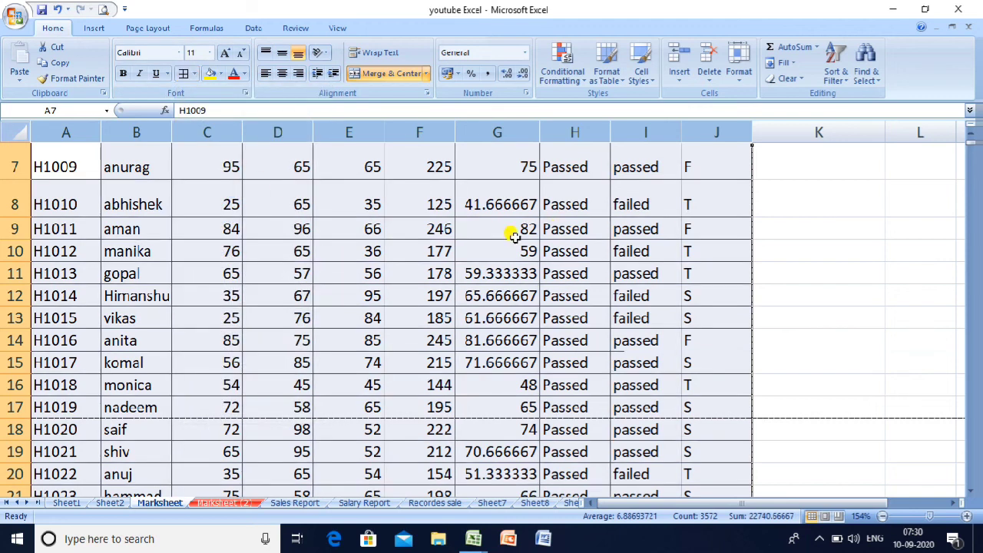
# - Return to cell A1 and check the 67-page preview without headings, then close it
pyautogui.click(565, 299)
pyautogui.press('Up')
pyautogui.press('Up')
pyautogui.press('Up')
pyautogui.press('Up')
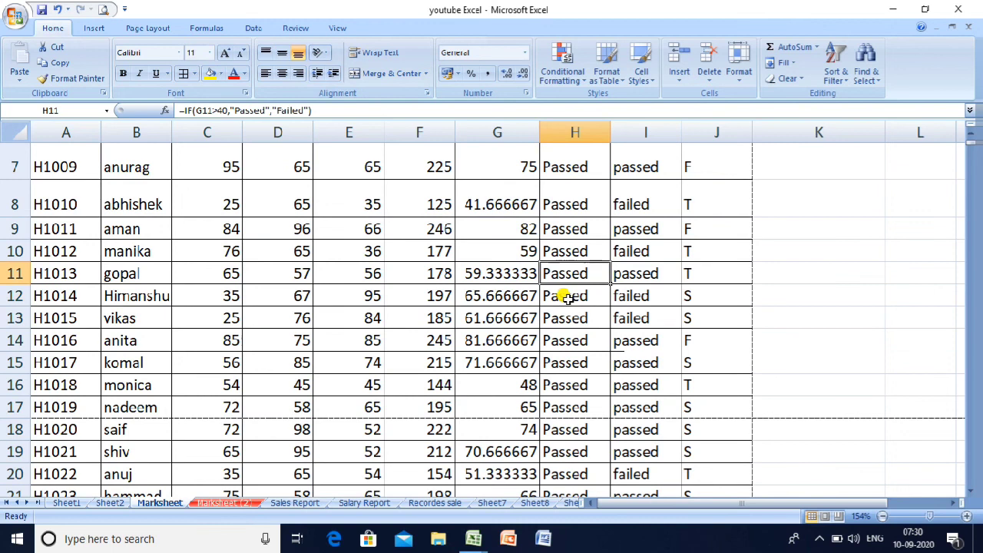
pyautogui.hotkey('ctrl', 'Home')
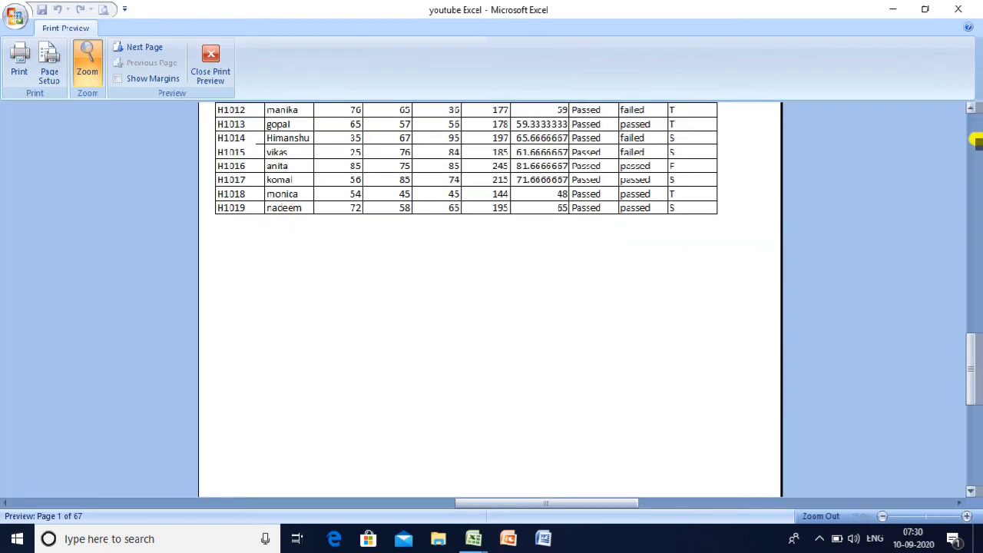
pyautogui.click(970, 108)
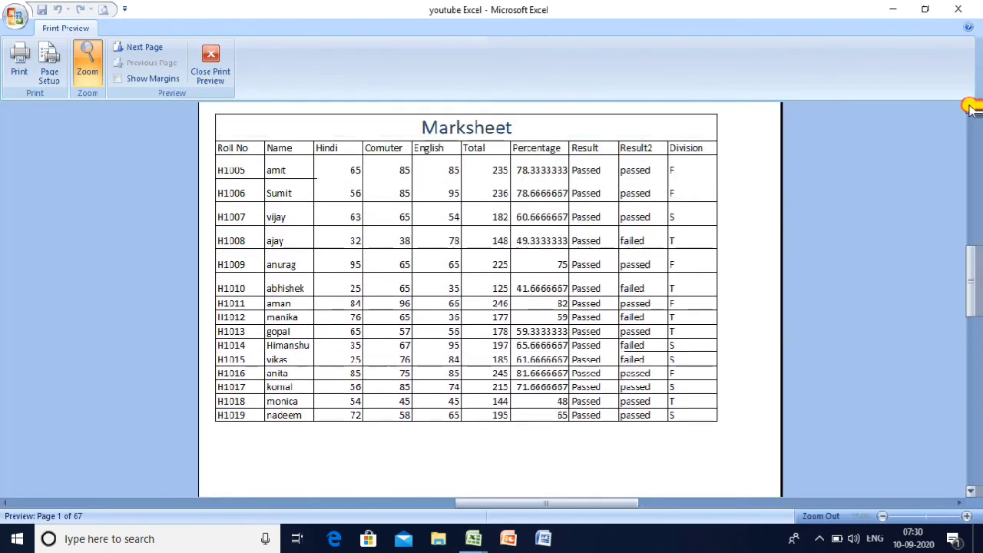
pyautogui.click(970, 108)
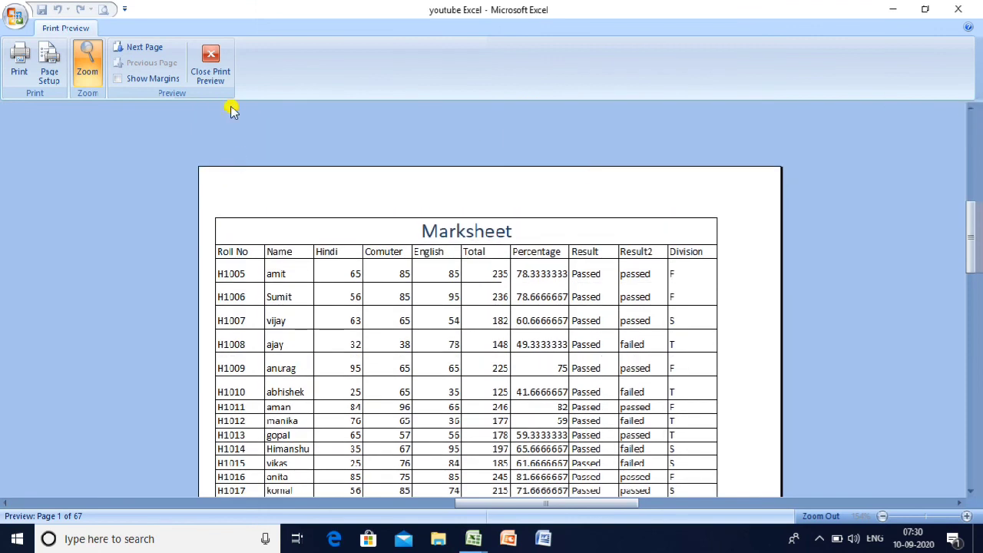
pyautogui.click(205, 57)
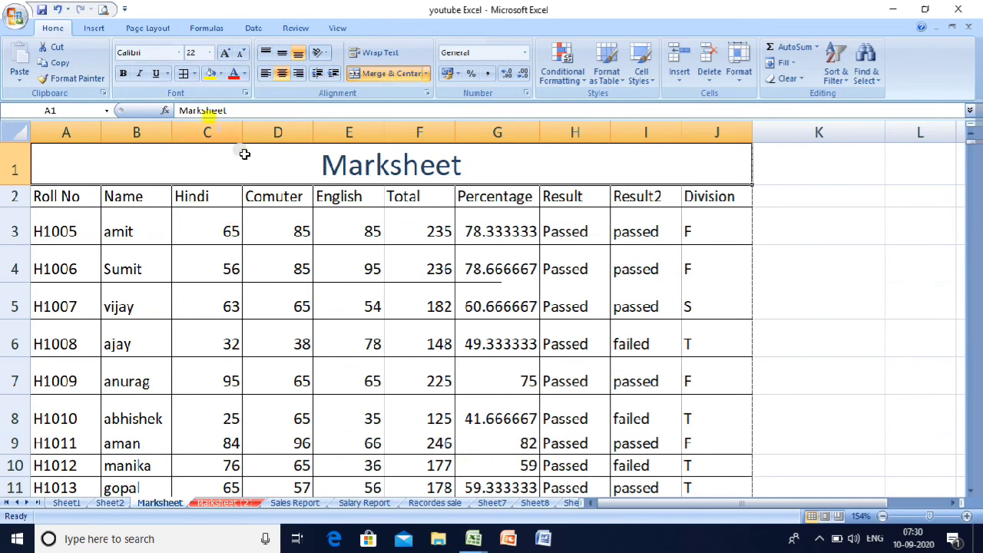
pyautogui.click(169, 29)
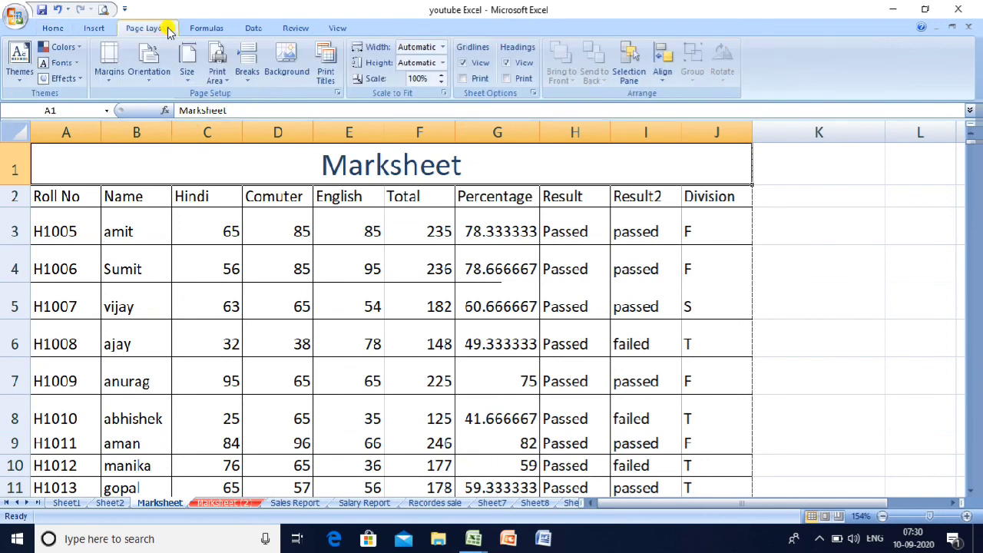
pyautogui.click(287, 65)
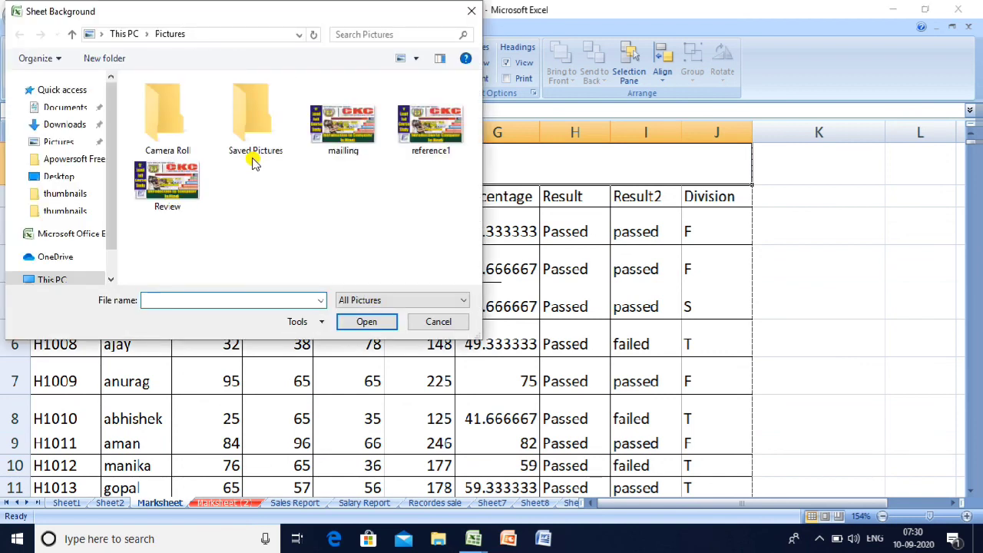
pyautogui.click(168, 184)
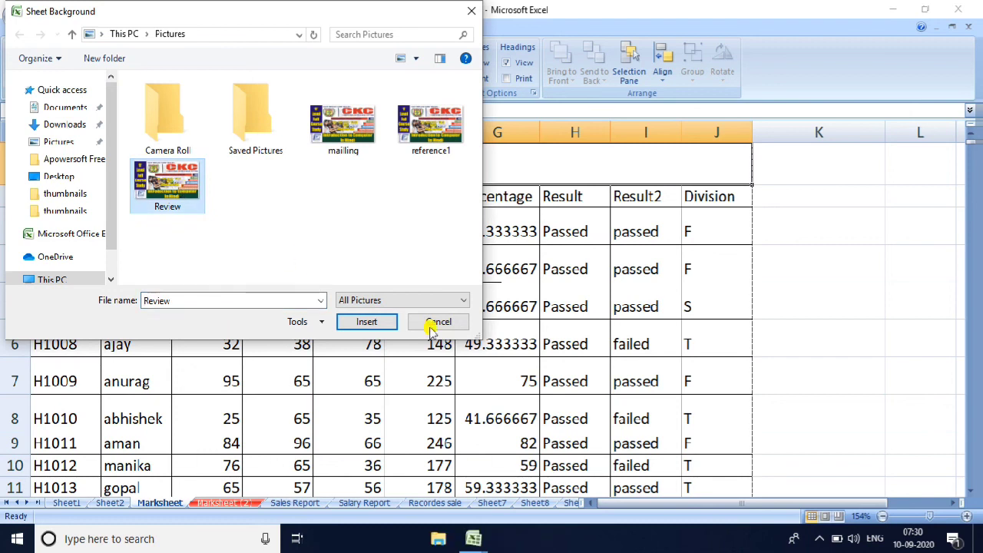
pyautogui.click(376, 323)
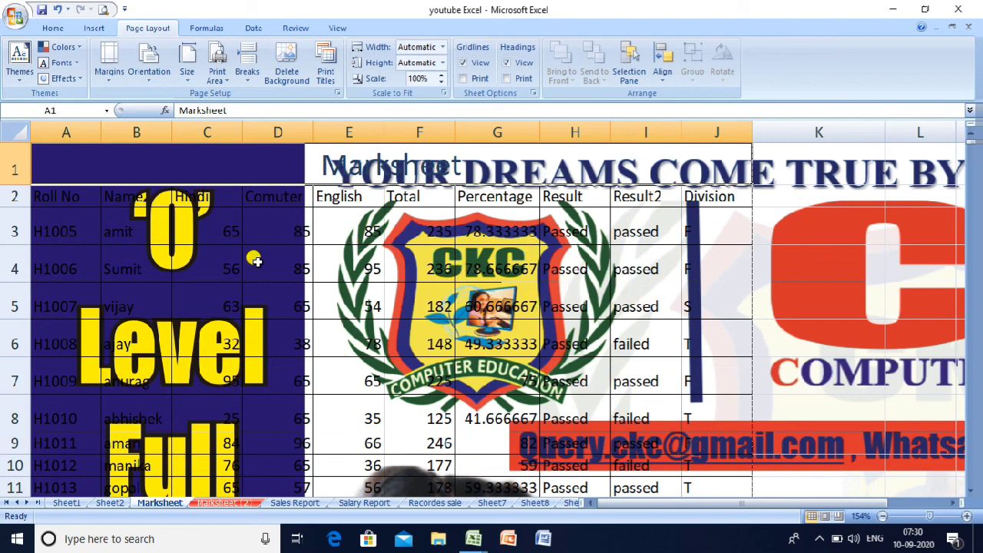
pyautogui.click(286, 69)
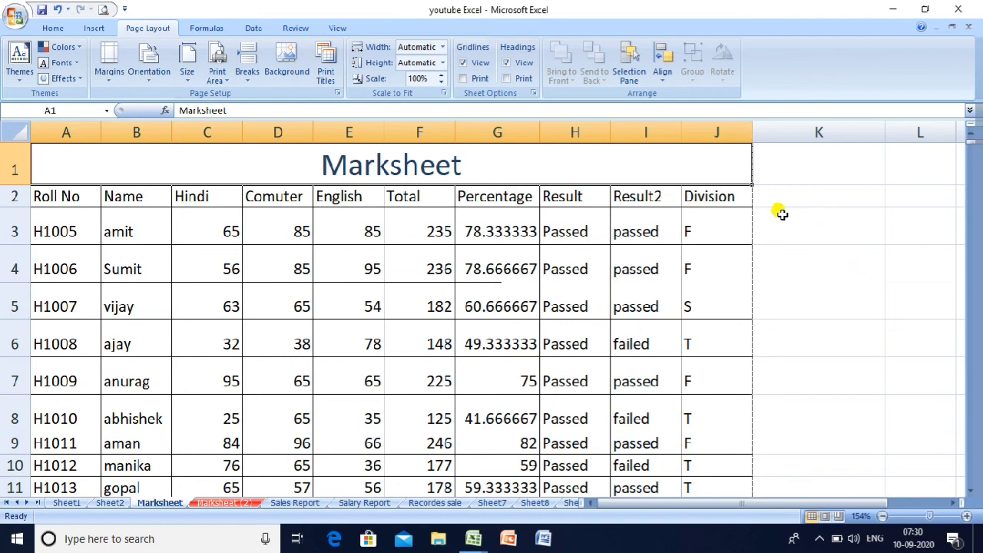
pyautogui.click(463, 63)
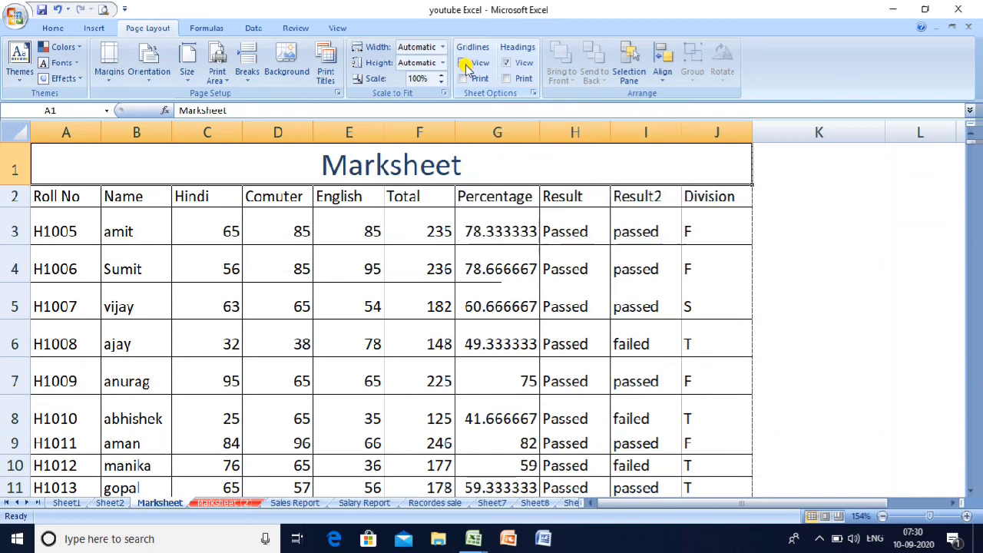
pyautogui.click(835, 258)
pyautogui.press('Down')
pyautogui.press('Down')
pyautogui.press('Down')
pyautogui.press('Down')
pyautogui.press('Down')
pyautogui.press('Down')
pyautogui.press('Down')
pyautogui.press('Down')
pyautogui.press('Down')
pyautogui.press('Down')
pyautogui.press('Down')
pyautogui.press('Down')
pyautogui.press('Down')
pyautogui.press('Down')
pyautogui.press('Down')
pyautogui.press('Down')
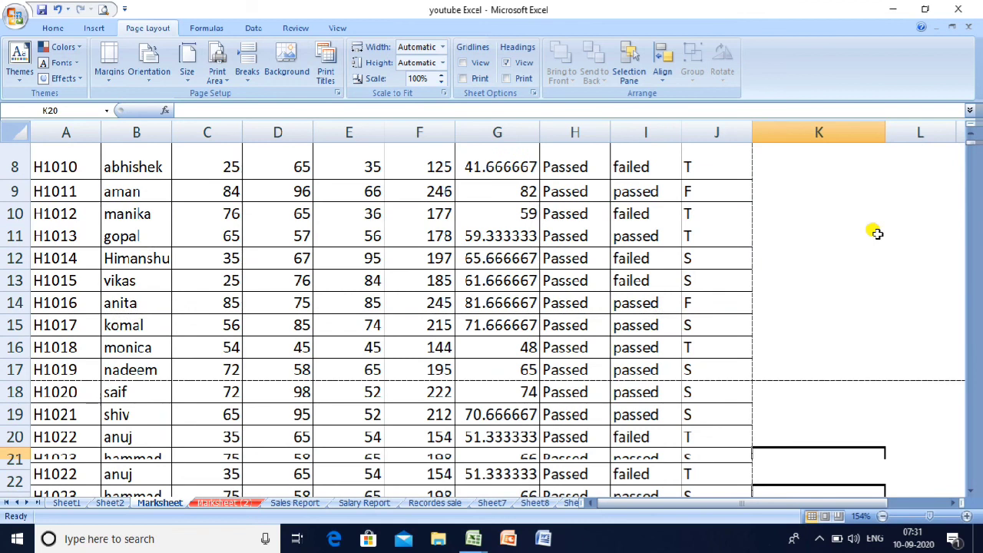
pyautogui.press('Down')
pyautogui.press('Down')
pyautogui.press('Down')
pyautogui.press('Down')
pyautogui.press('Down')
pyautogui.press('Down')
pyautogui.press('Down')
pyautogui.press('Down')
pyautogui.press('Down')
pyautogui.press('Down')
pyautogui.press('Down')
pyautogui.press('Down')
pyautogui.press('Down')
pyautogui.press('Down')
pyautogui.press('Down')
pyautogui.press('Down')
pyautogui.press('Down')
pyautogui.press('Down')
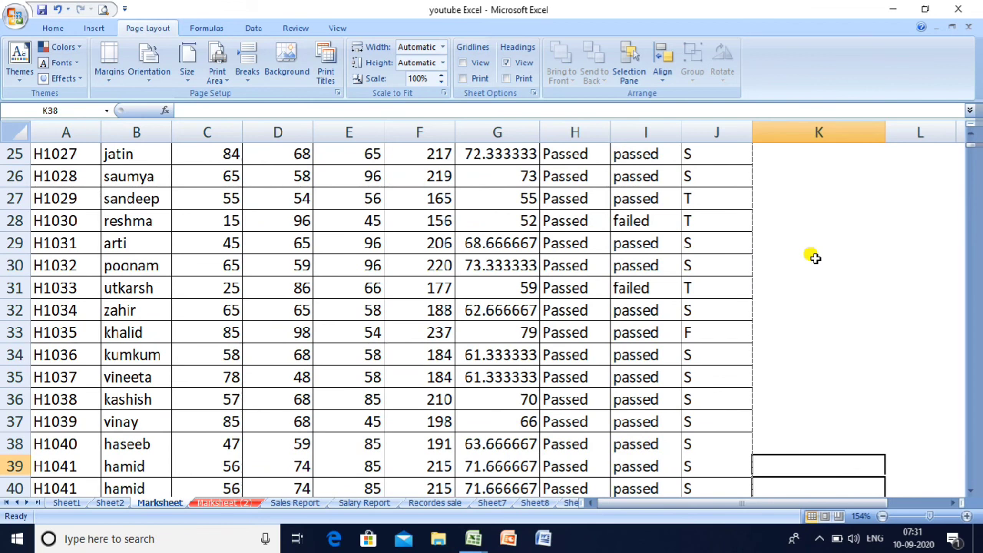
pyautogui.press('Down')
pyautogui.press('Down')
pyautogui.press('Down')
pyautogui.press('Down')
pyautogui.press('Down')
pyautogui.press('Down')
pyautogui.press('Down')
pyautogui.press('Down')
pyautogui.press('Down')
pyautogui.press('Down')
pyautogui.press('Down')
pyautogui.press('Down')
pyautogui.press('Down')
pyautogui.press('Down')
pyautogui.press('Down')
pyautogui.press('Down')
pyautogui.press('Down')
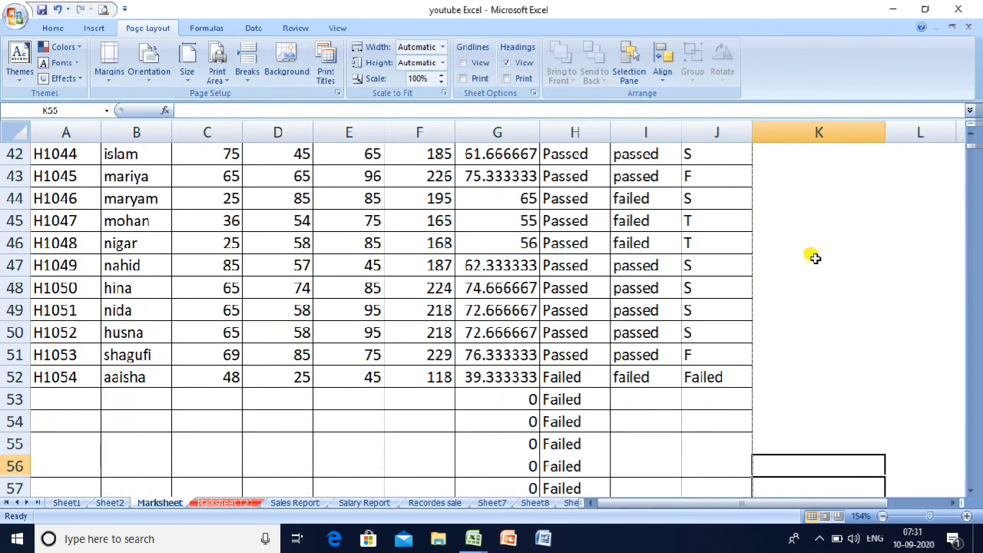
pyautogui.press('Down')
pyautogui.press('Down')
pyautogui.press('Down')
pyautogui.press('Down')
pyautogui.press('Down')
pyautogui.press('Down')
pyautogui.press('Right')
pyautogui.press('Right')
pyautogui.press('Right')
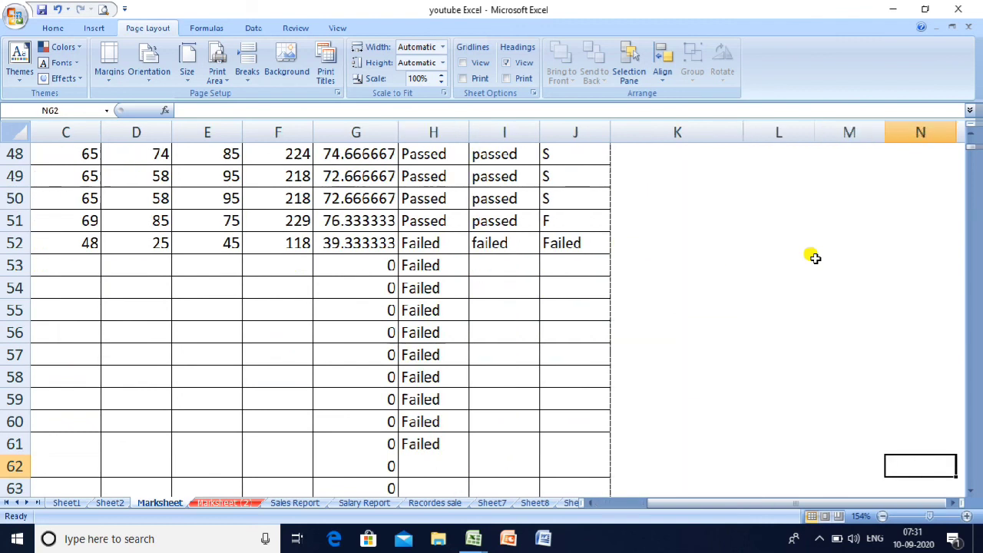
pyautogui.press('Right')
pyautogui.press('Right')
pyautogui.press('Right')
pyautogui.press('Right')
pyautogui.press('Right')
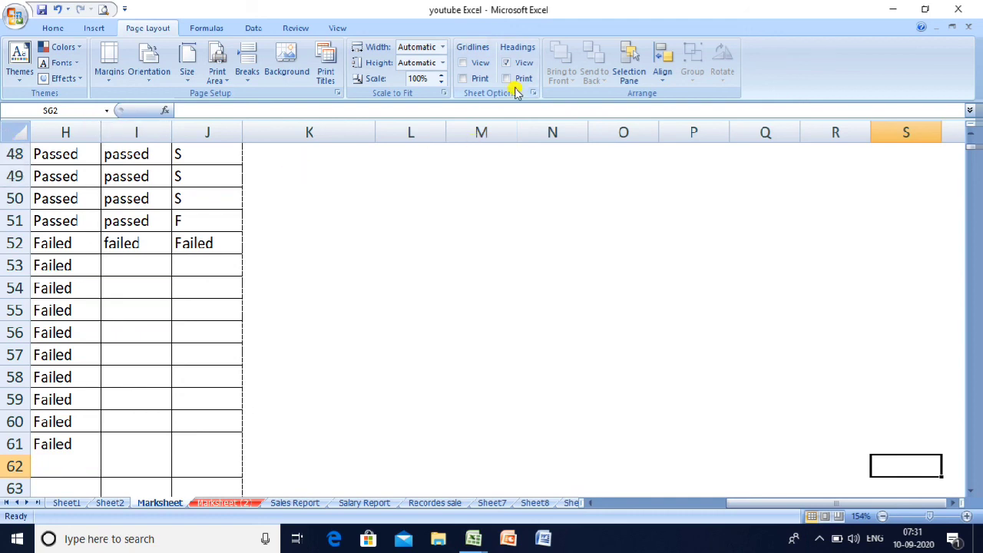
pyautogui.click(506, 62)
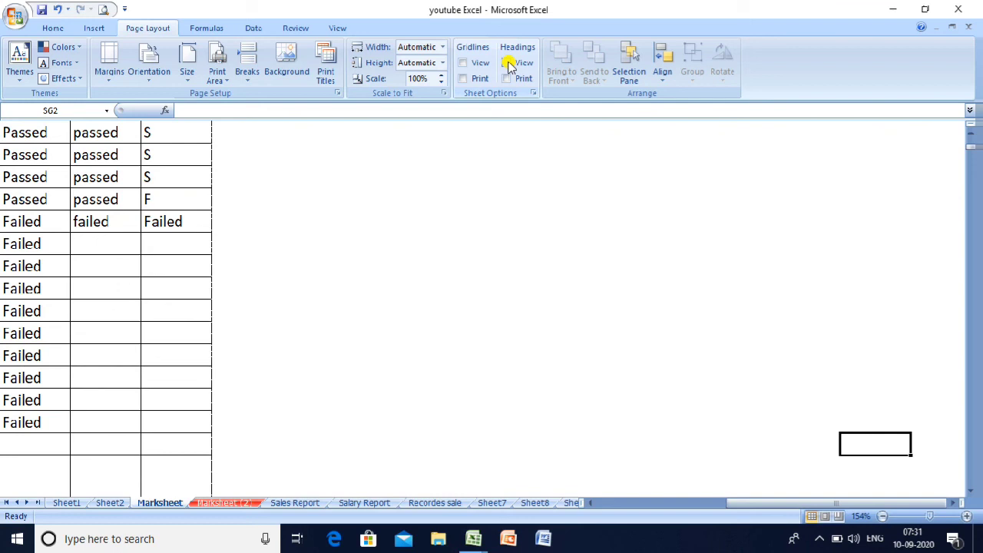
pyautogui.click(507, 62)
pyautogui.click(473, 66)
pyautogui.click(222, 180)
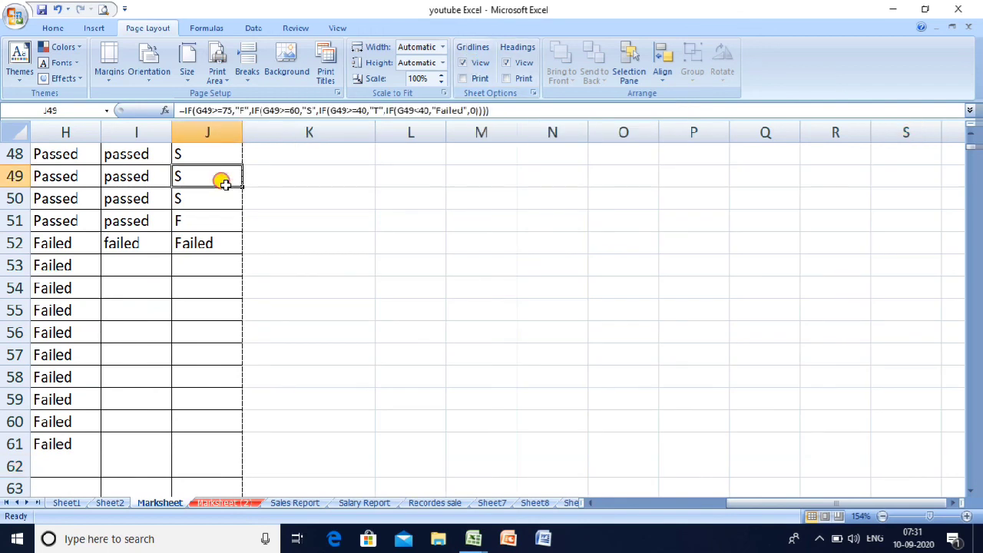